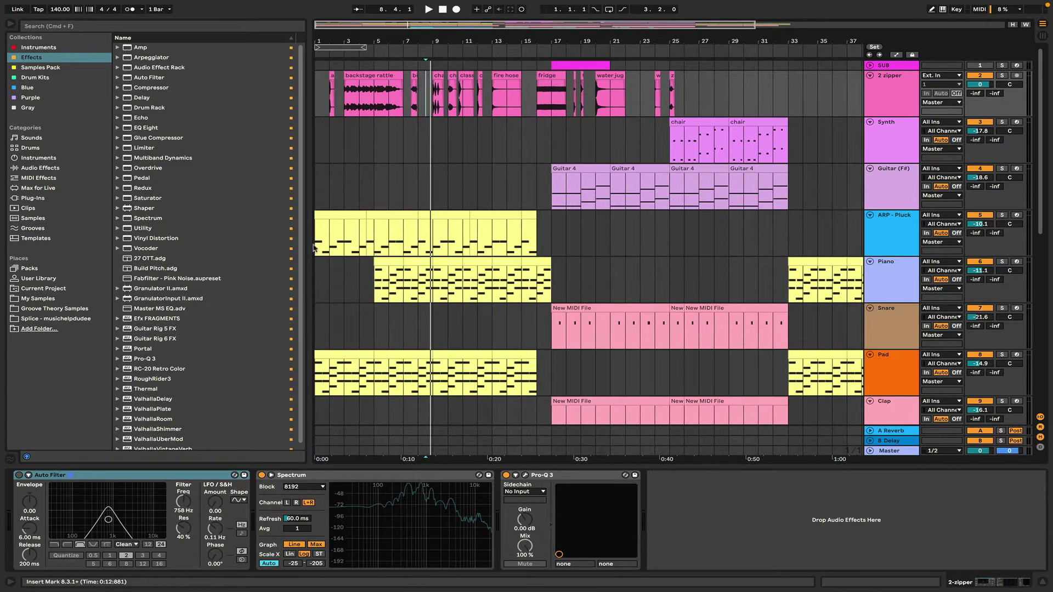
- Solo the ARP - Pluck track and play it from the start of the arrangement
left_click(676, 244)
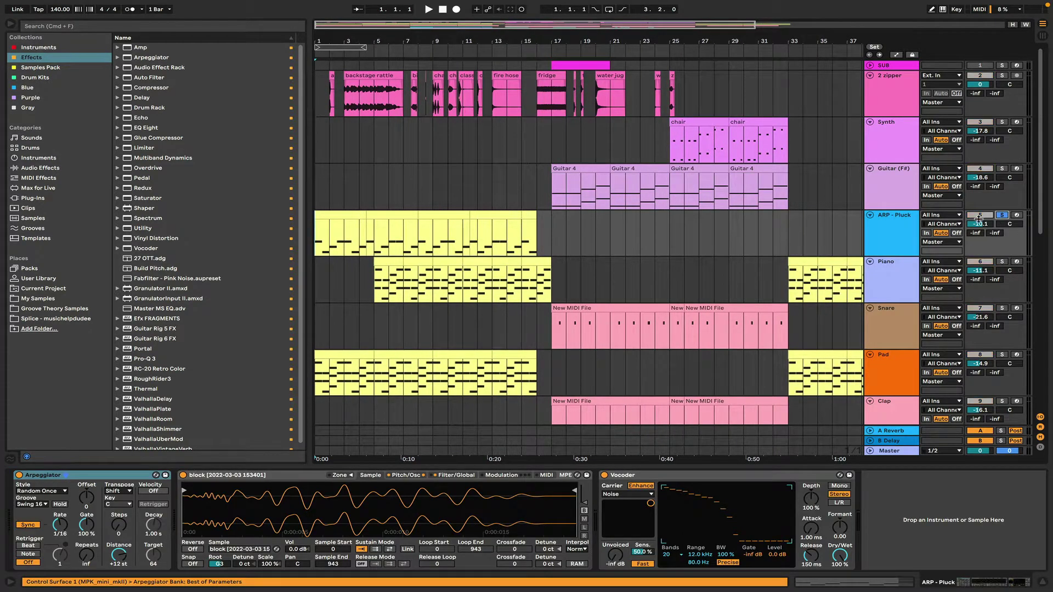
key("space")
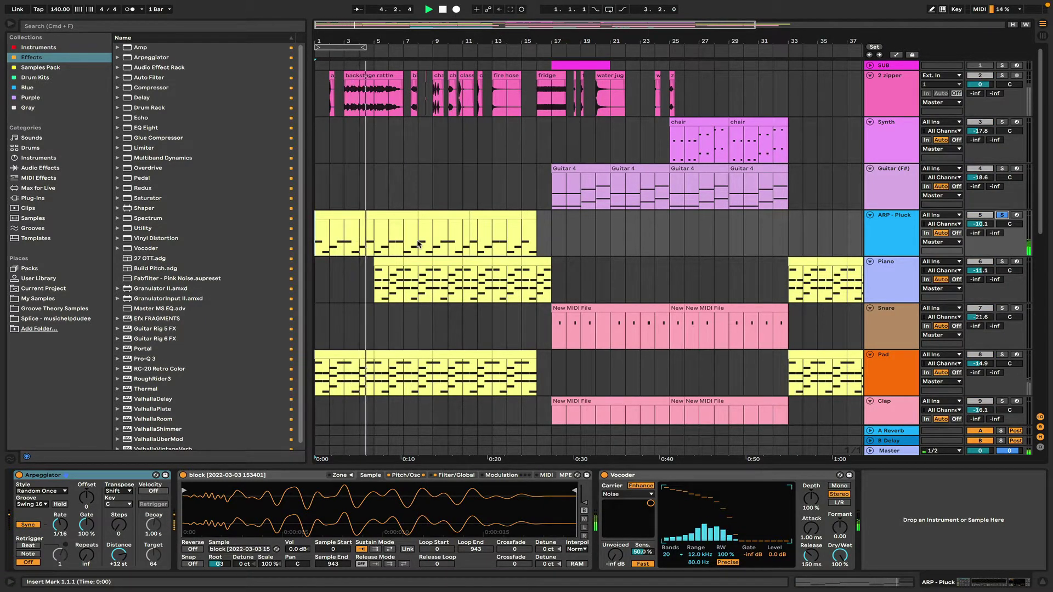
key("space")
- Play the ARP - Pluck track with its Arpeggiator bypassed, and play it again with the Arpeggiator enabled
left_click(205, 481)
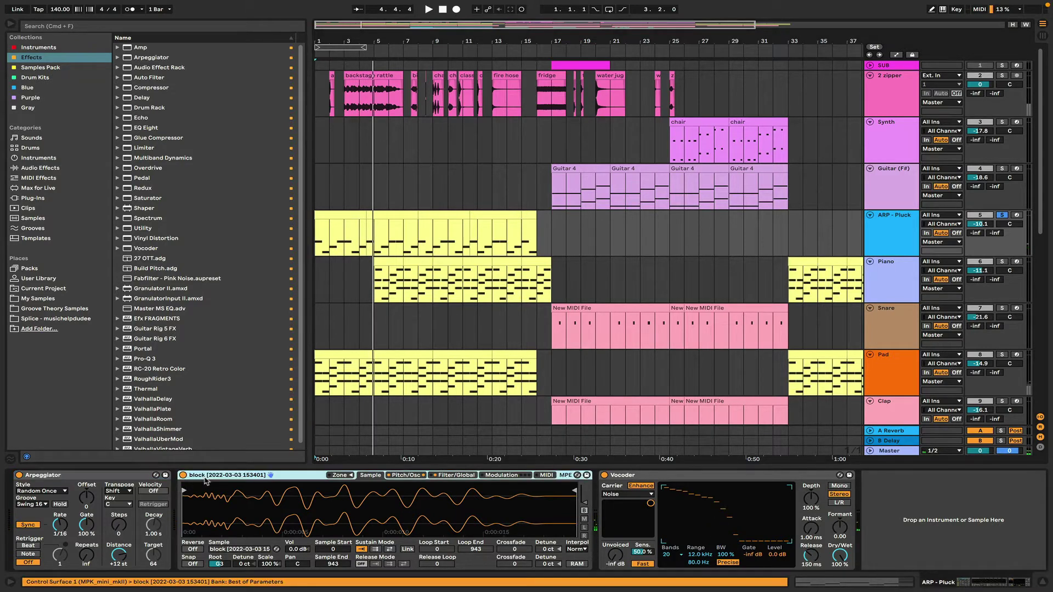
left_click(90, 475)
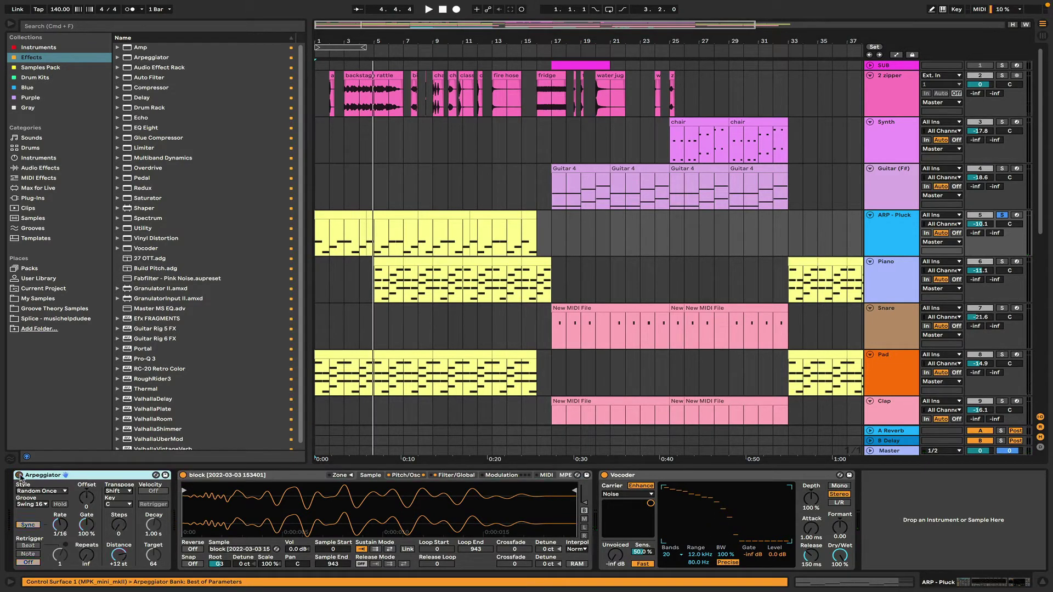
key("space")
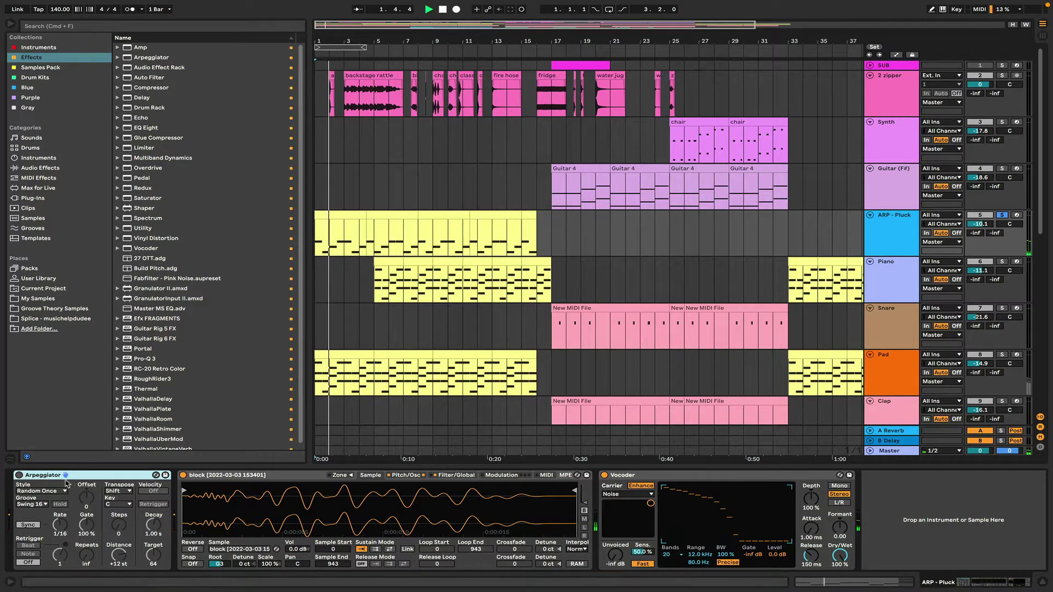
key("space")
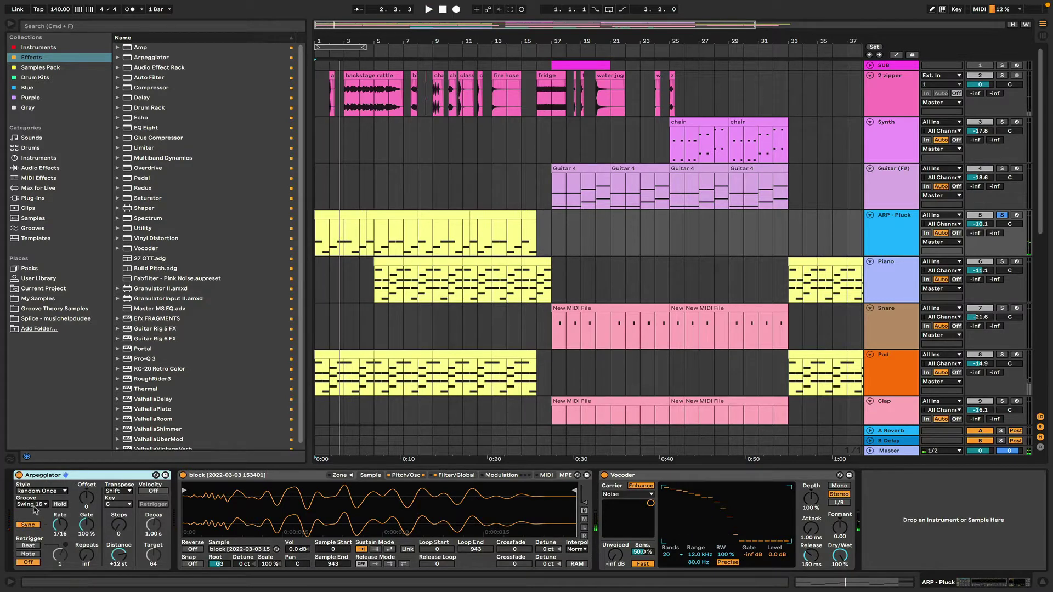
key("space")
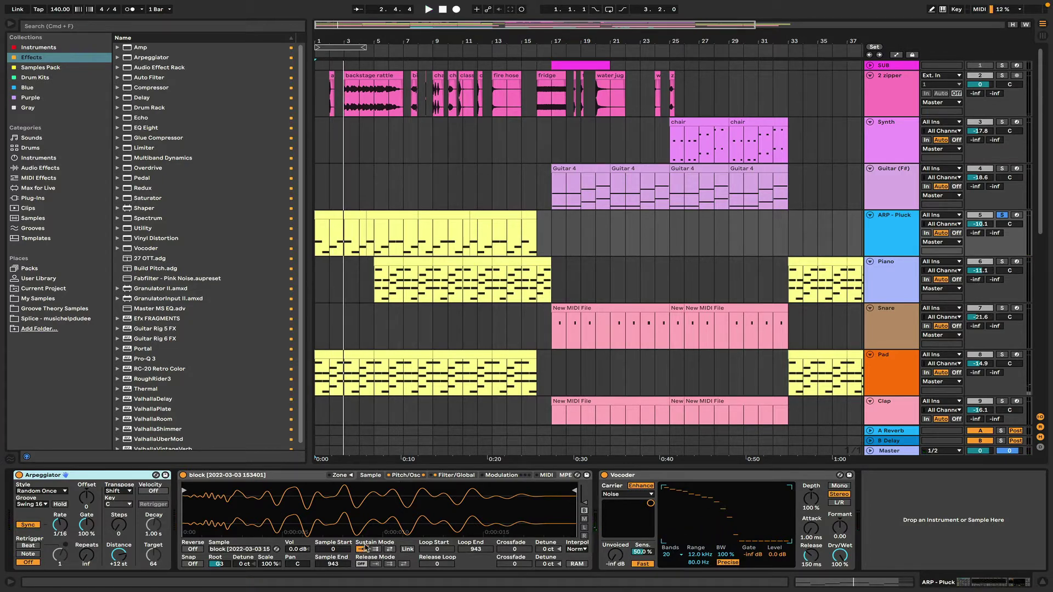
- Examine the ARP - Pluck sampler's Pitch/Osc and Filter/Global settings and the Vocoder in its device chain
left_click(402, 475)
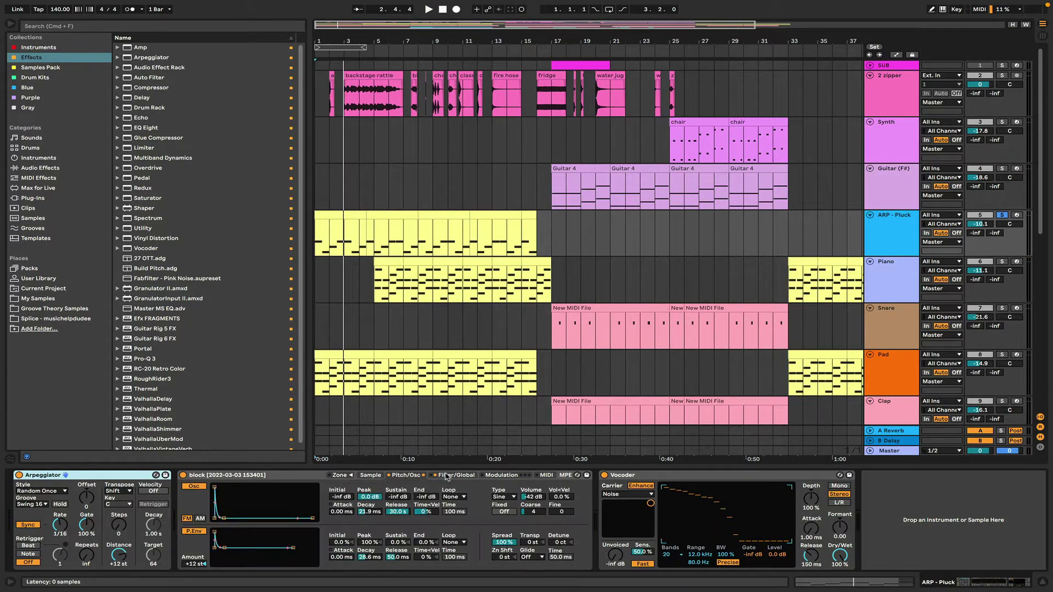
left_click(447, 475)
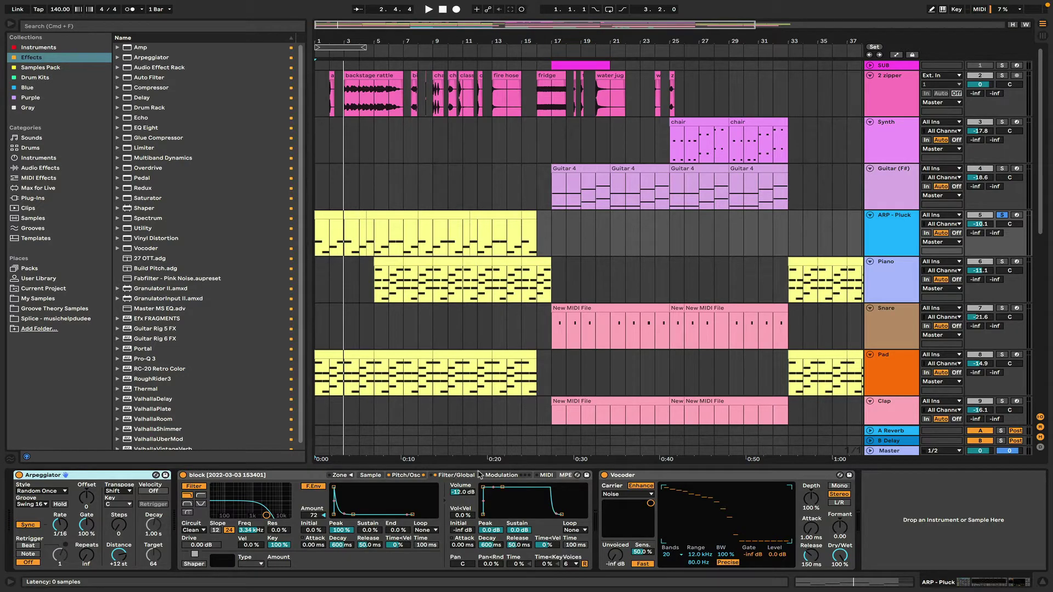
left_click(405, 476)
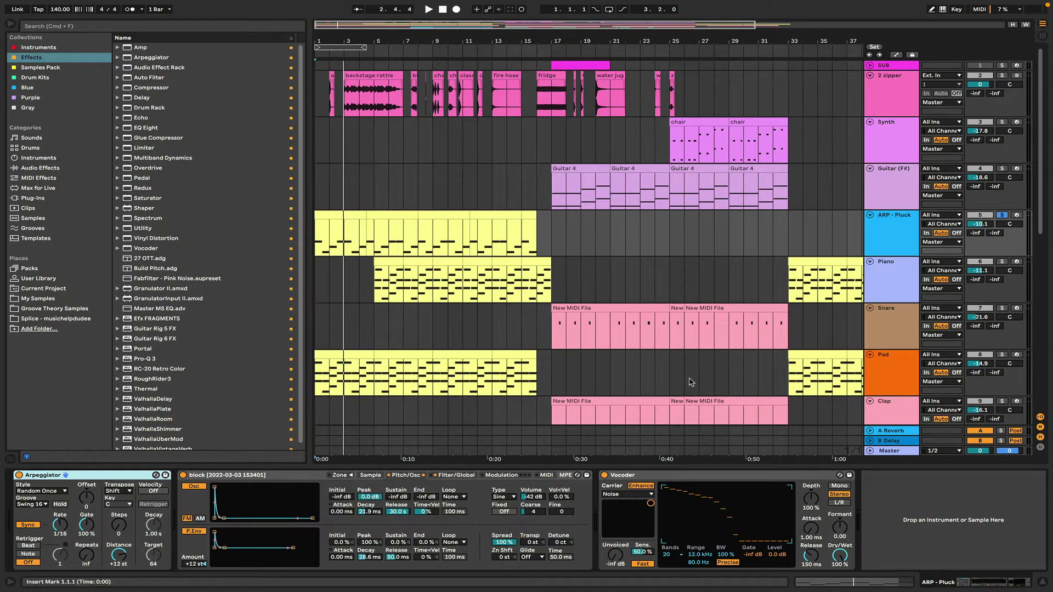
left_click(668, 481)
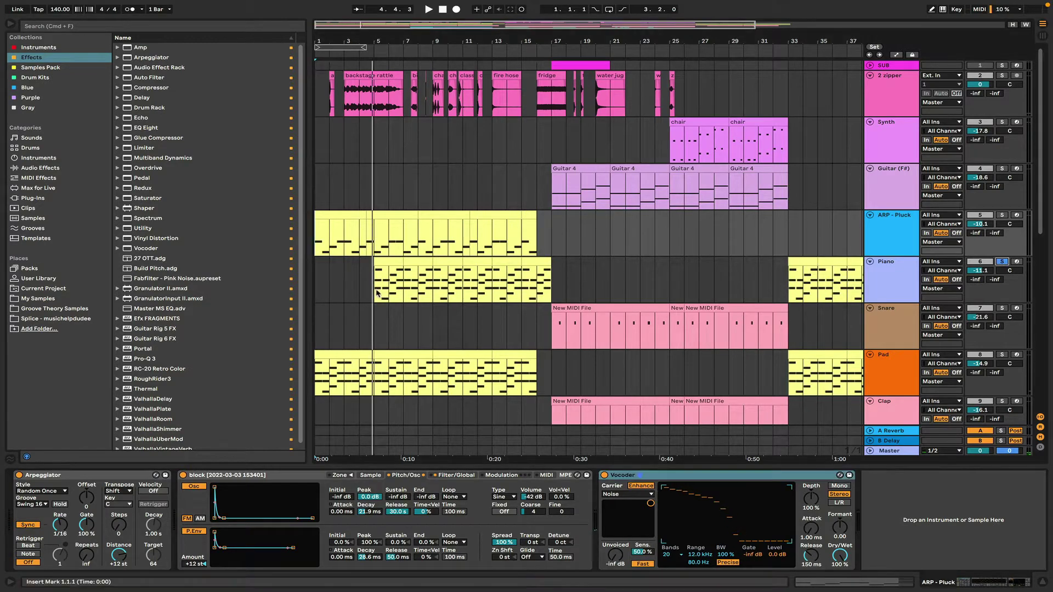
- Solo the 2 zipper track to play the fire hose sample from bar 13, and unsolo the track
left_click(394, 277)
left_click(463, 110)
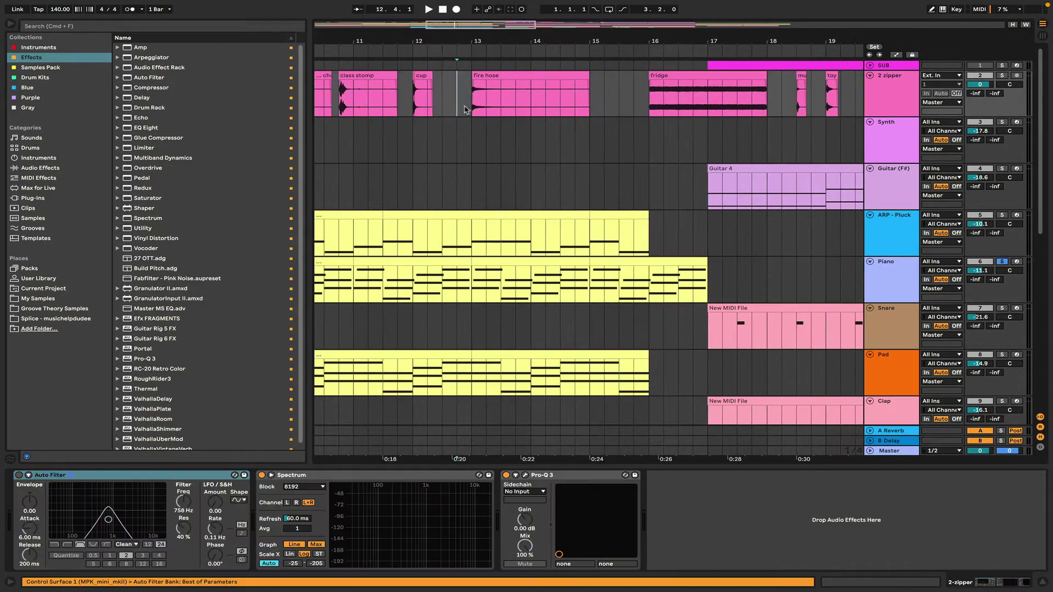
left_click(1002, 75)
key("space")
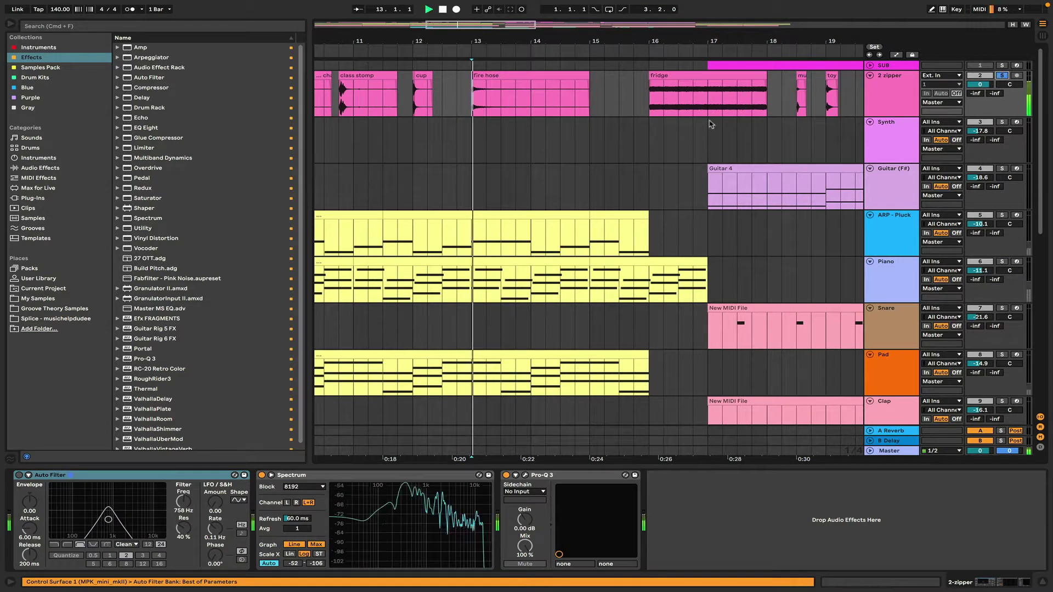
left_click(472, 102)
key("space")
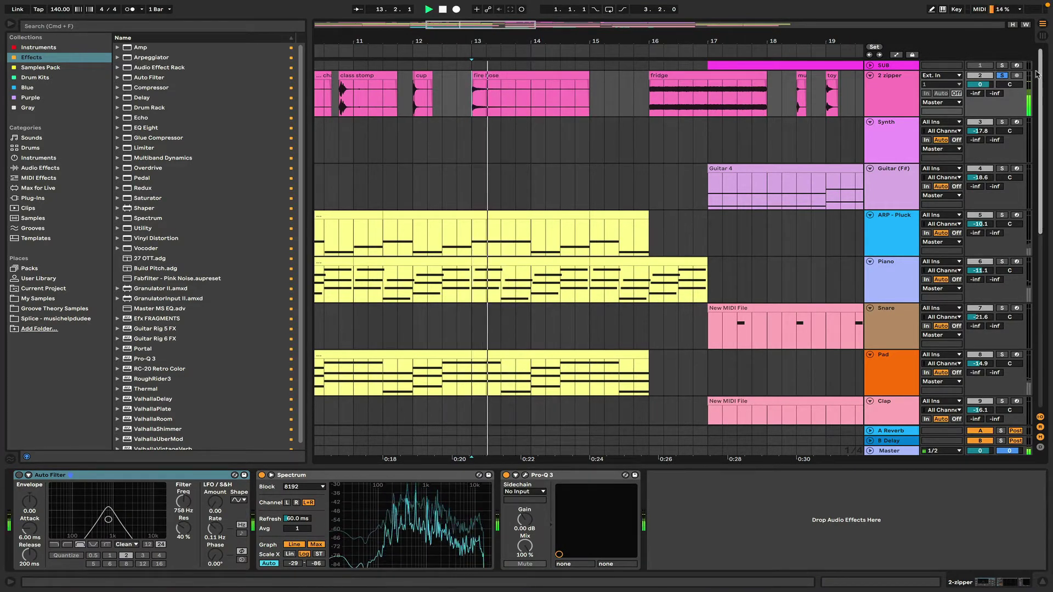
left_click(1001, 76)
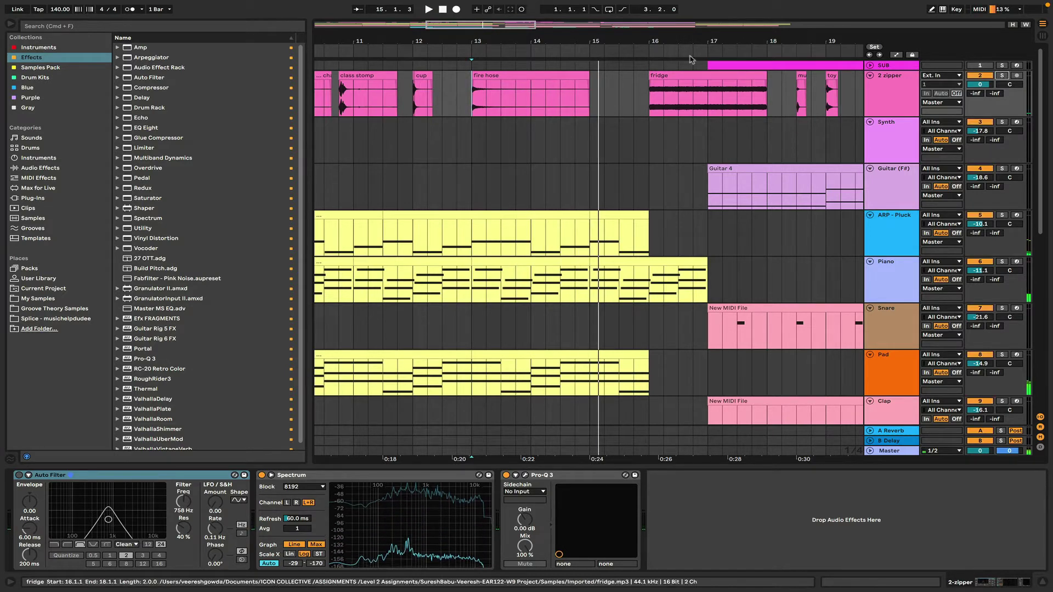
- Solo the Piano track and play it from bar 5
left_click_drag(484, 26, 373, 27)
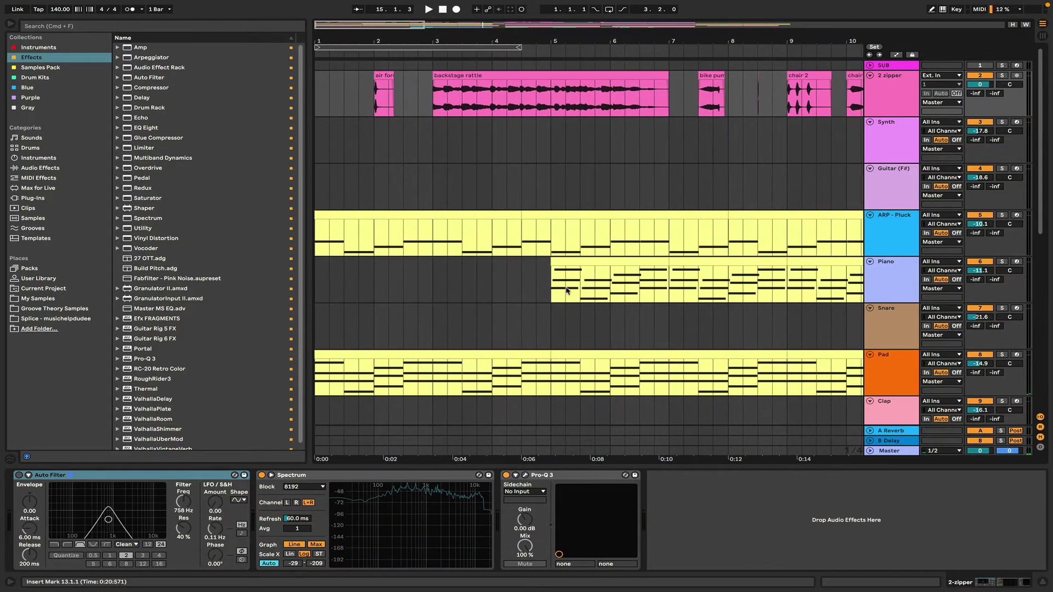
left_click(547, 298)
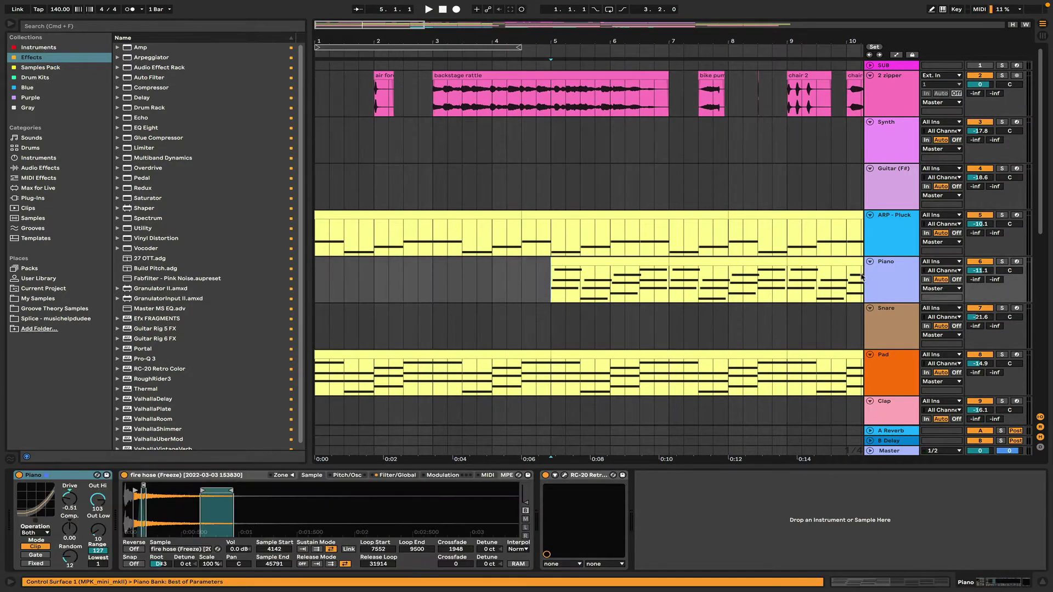
left_click(1002, 262)
key("space")
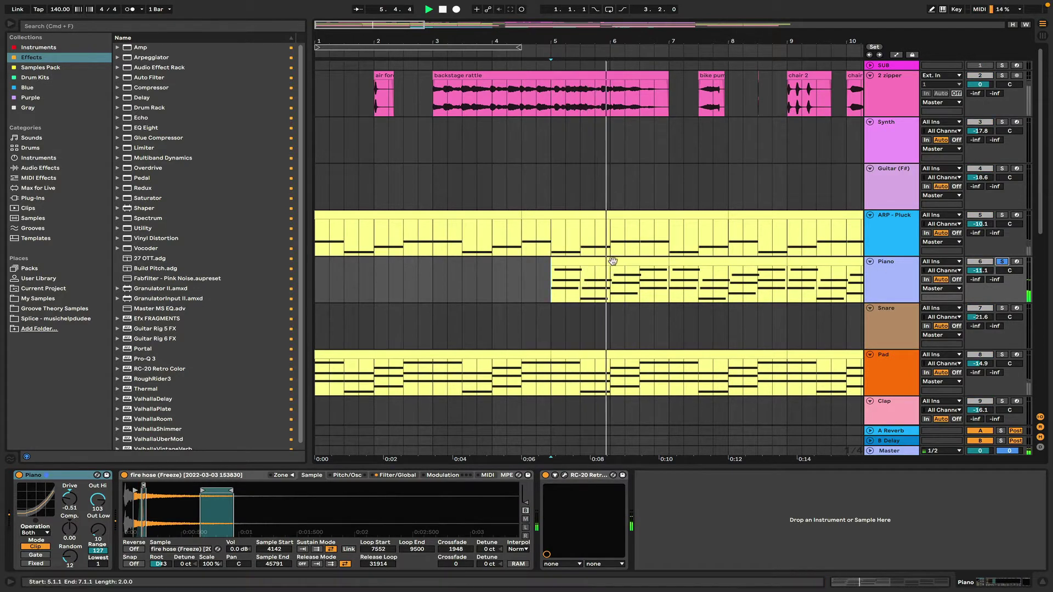
left_click(888, 280)
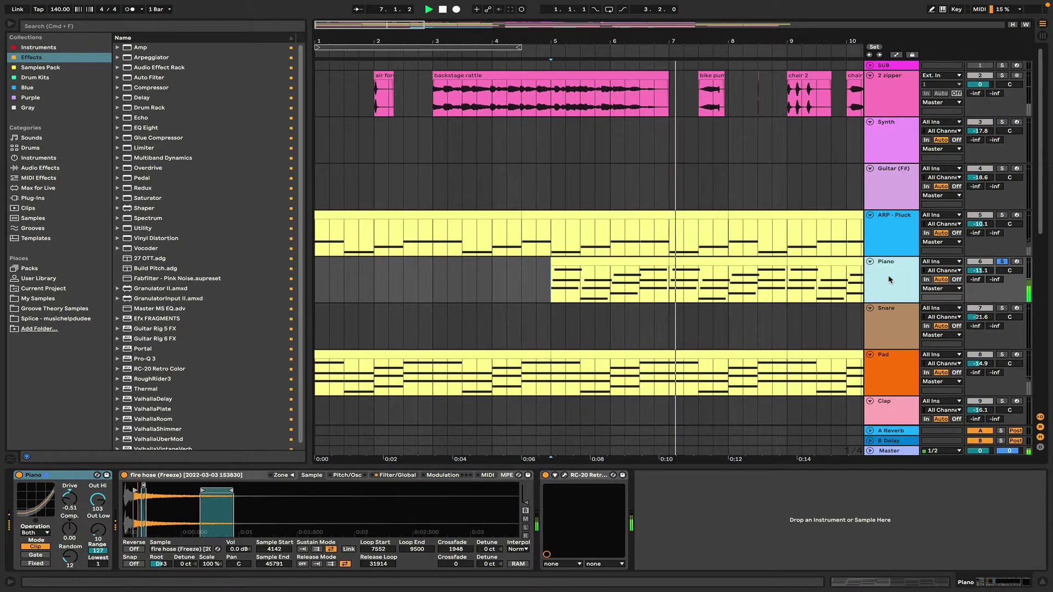
- Open the Piano clip at bar 5 and view its notes in an enlarged editor during playback
double_click(598, 272)
key("space")
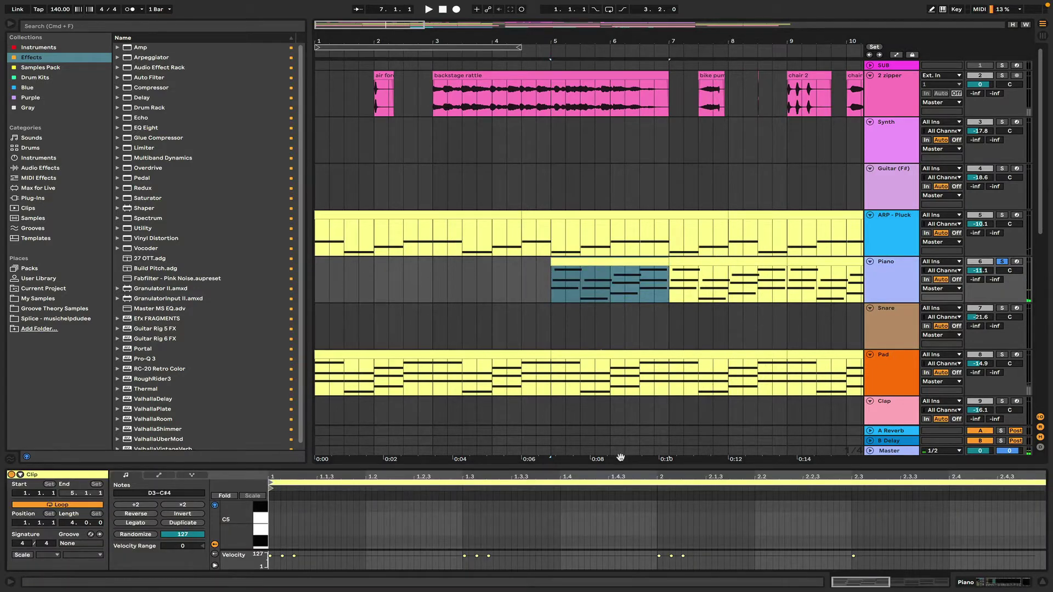
left_click_drag(612, 466, 650, 182)
key("space")
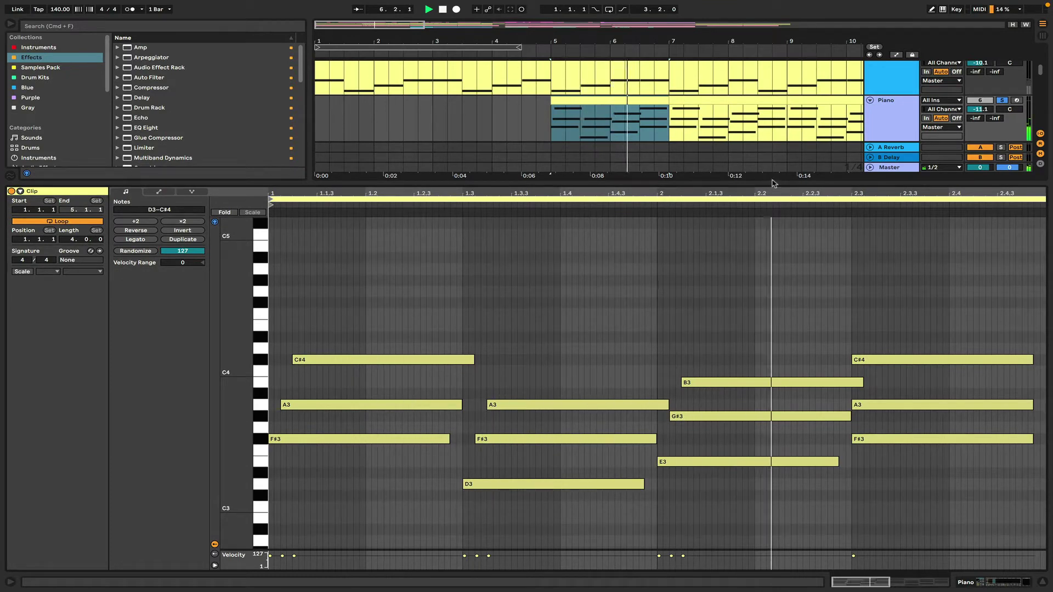
left_click_drag(772, 183, 790, 549)
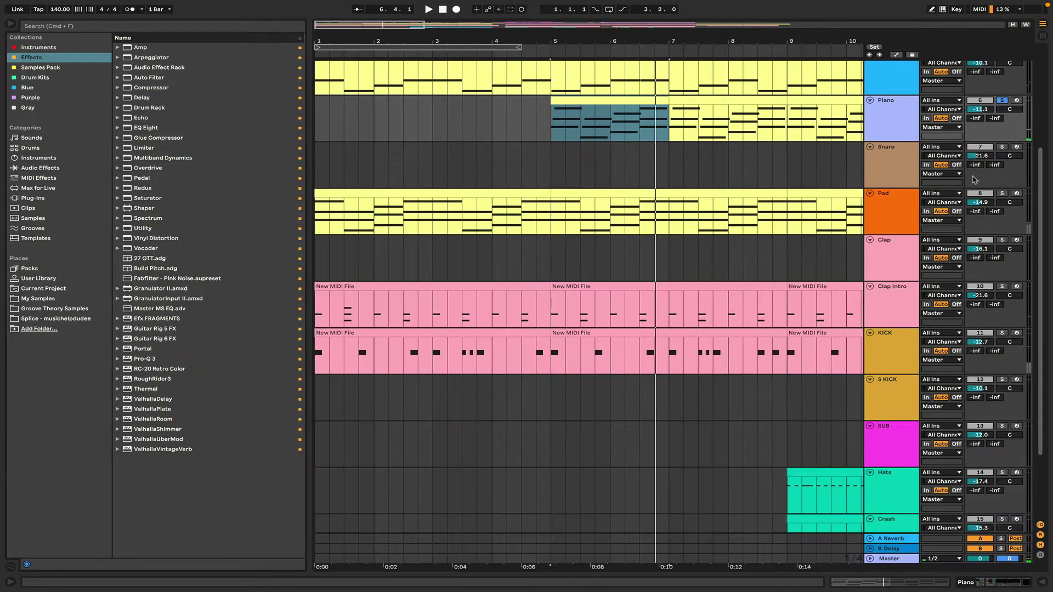
- Examine the Piano track's fire hose (Freeze) sampler, including its Filter/Global settings, and play the track
double_click(913, 121)
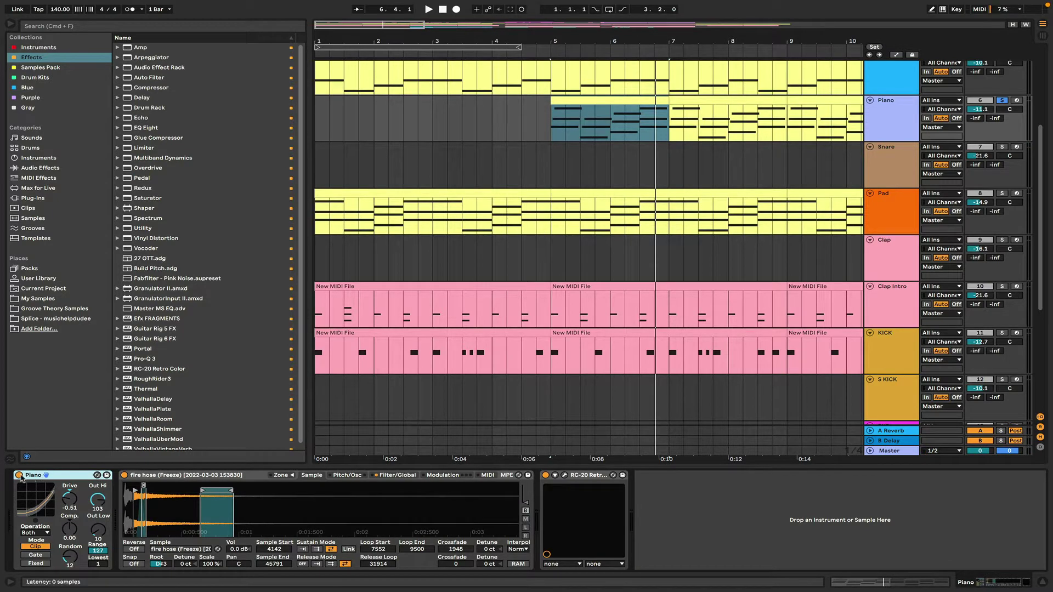
left_click(158, 478)
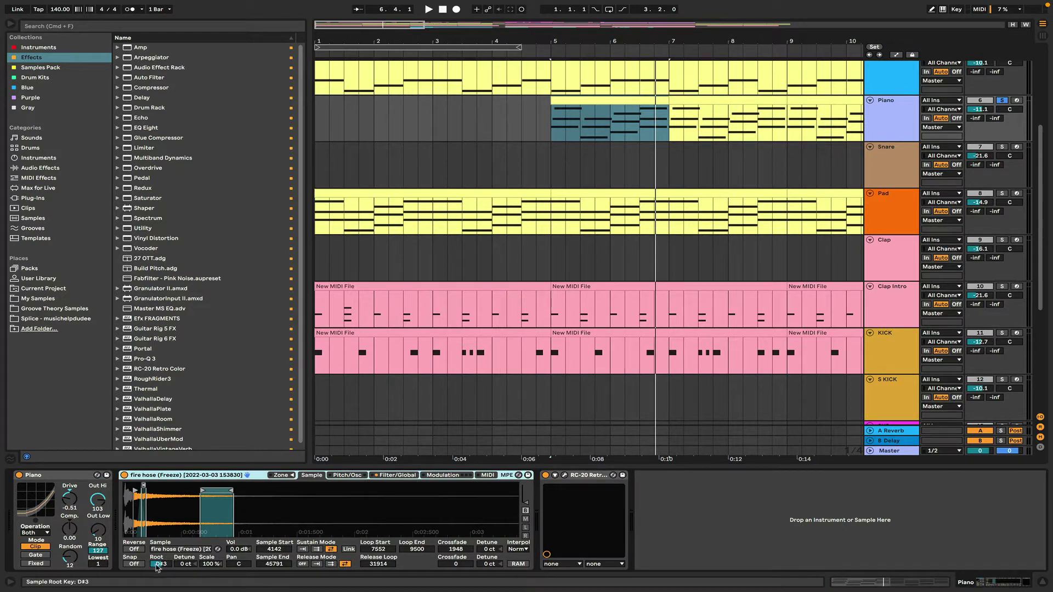
left_click(389, 475)
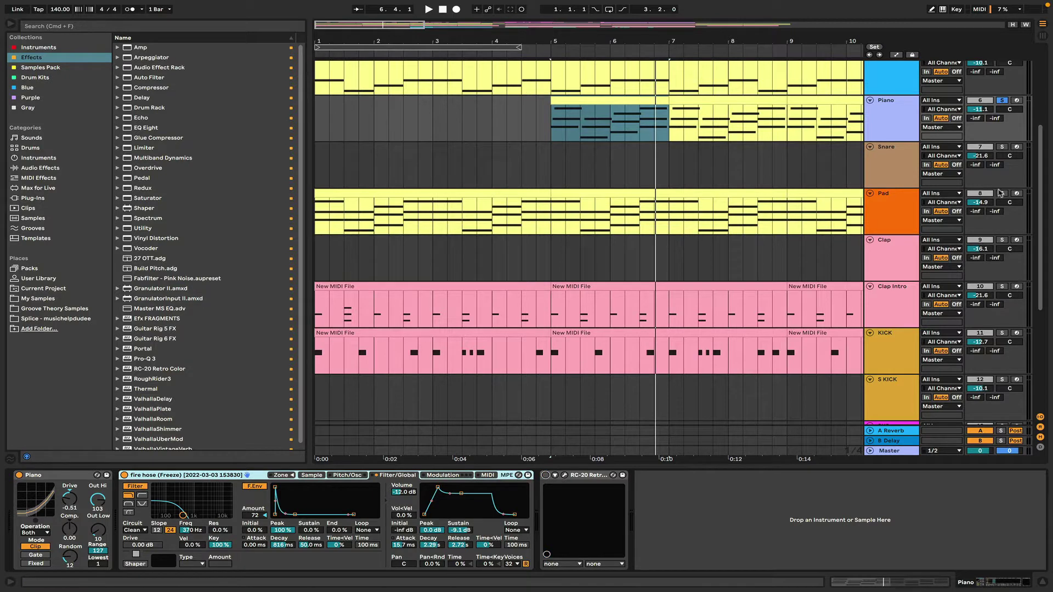
key("space")
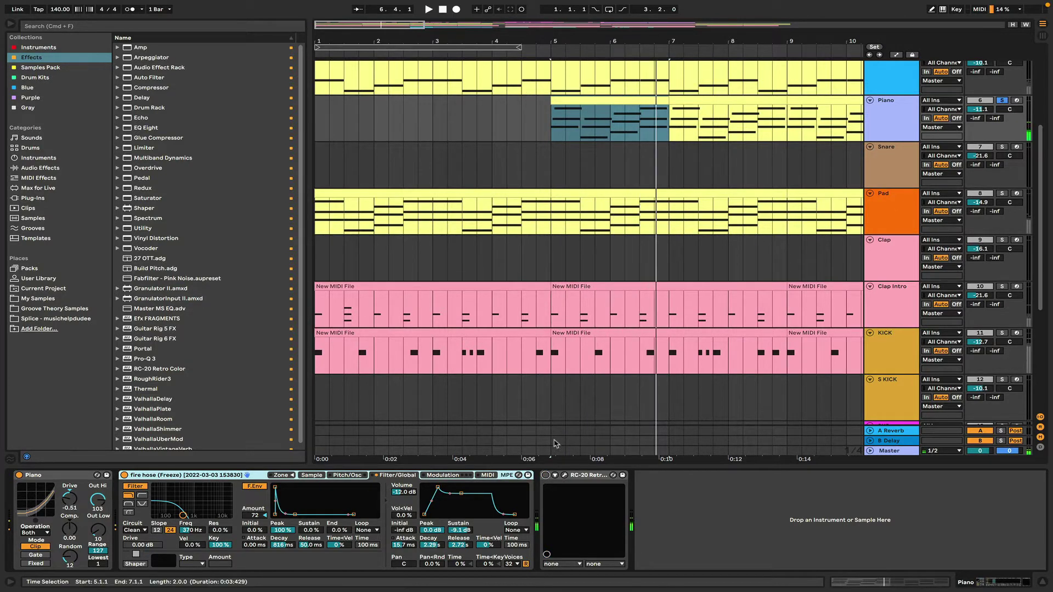
- Examine the RC-20 Retro Color settings on the Piano track during playback and close the plug-in window
left_click(563, 475)
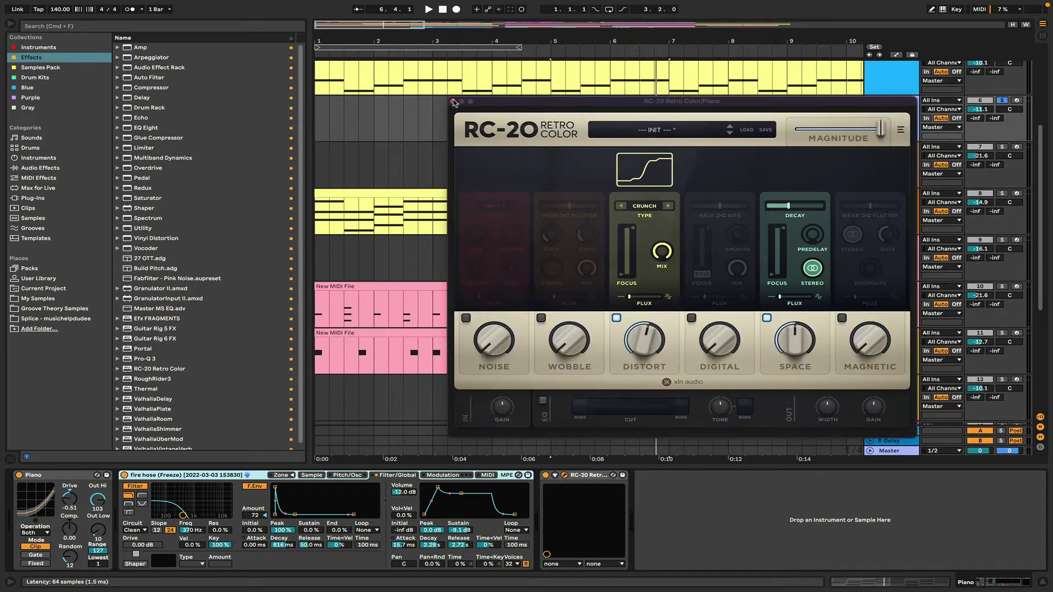
key("space")
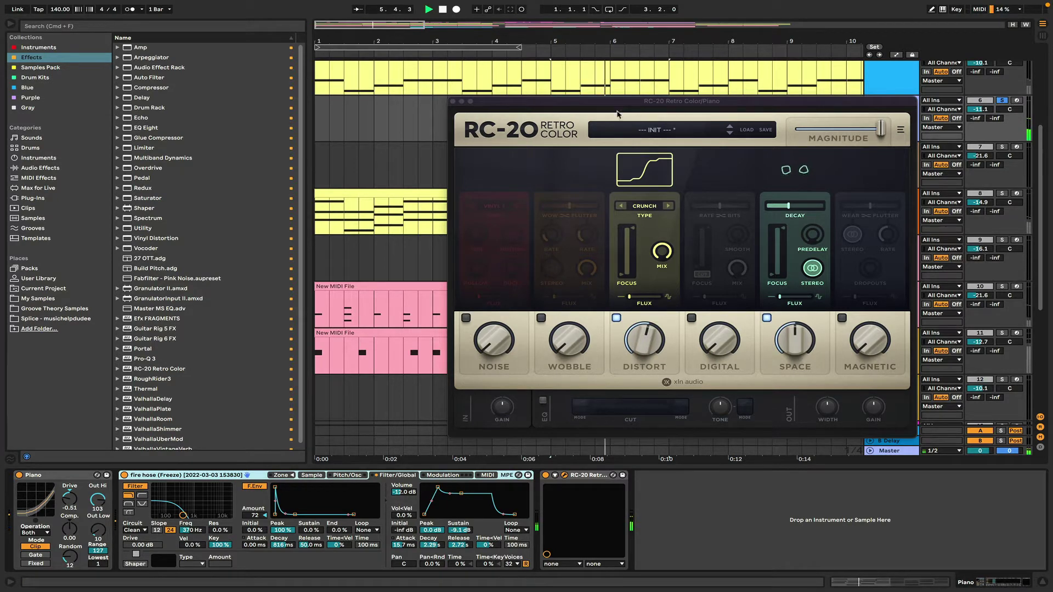
key("space")
left_click(453, 101)
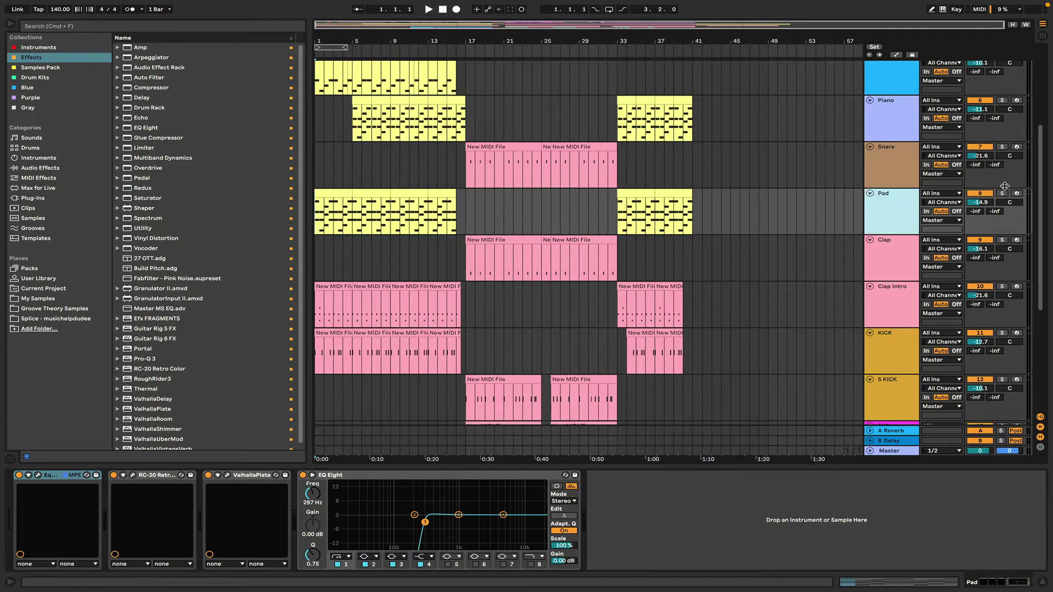
- Solo the 2 zipper track and play the chair sample from bar 10
left_click(879, 217)
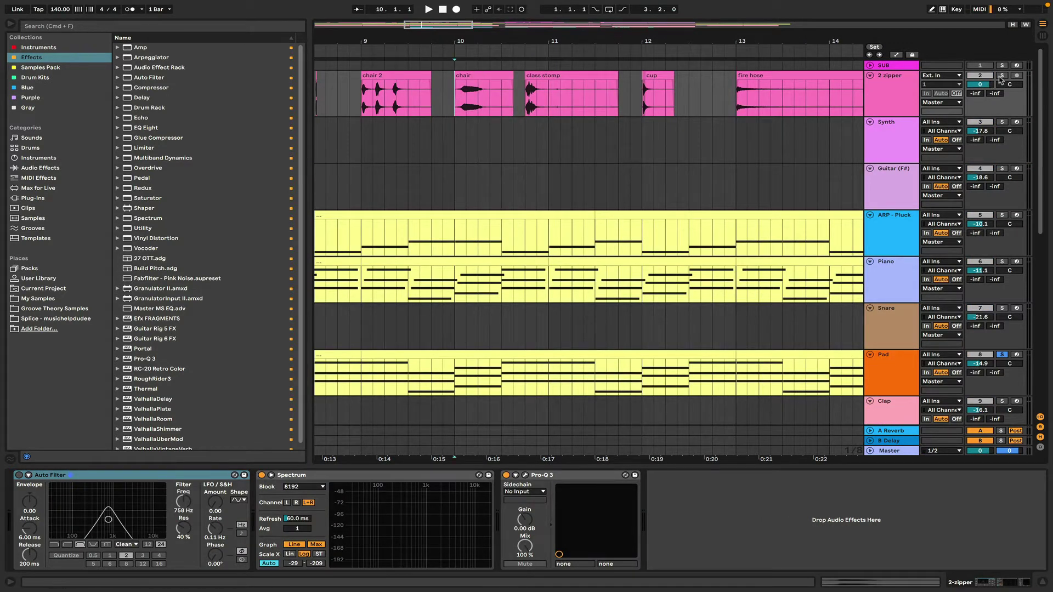
left_click(1000, 77)
key("space")
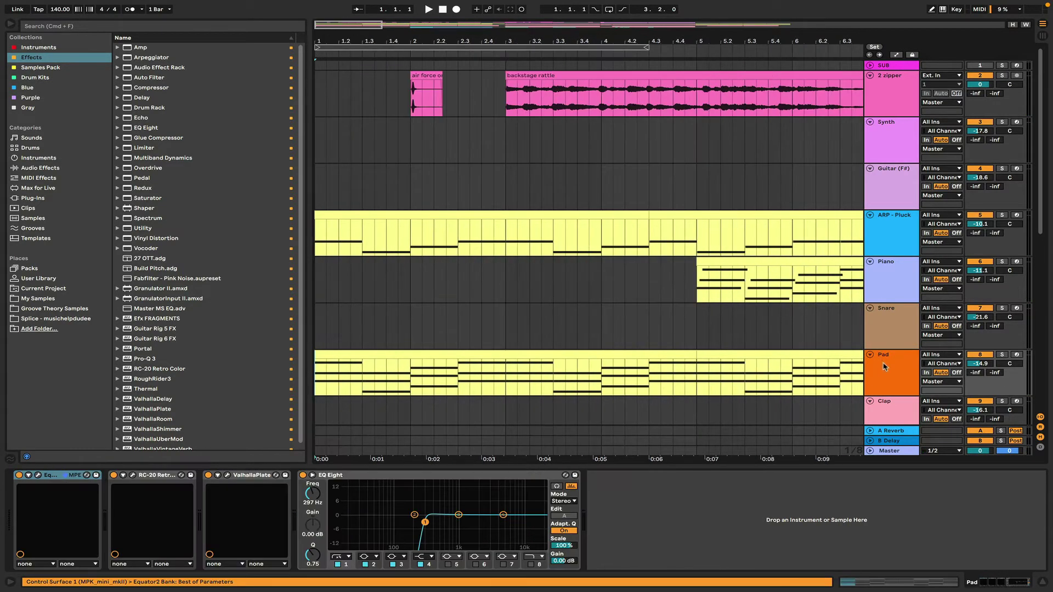
- Play the soloed Pad track from the start and view its first clip's notes in an enlarged editor
left_click(1002, 355)
key("space")
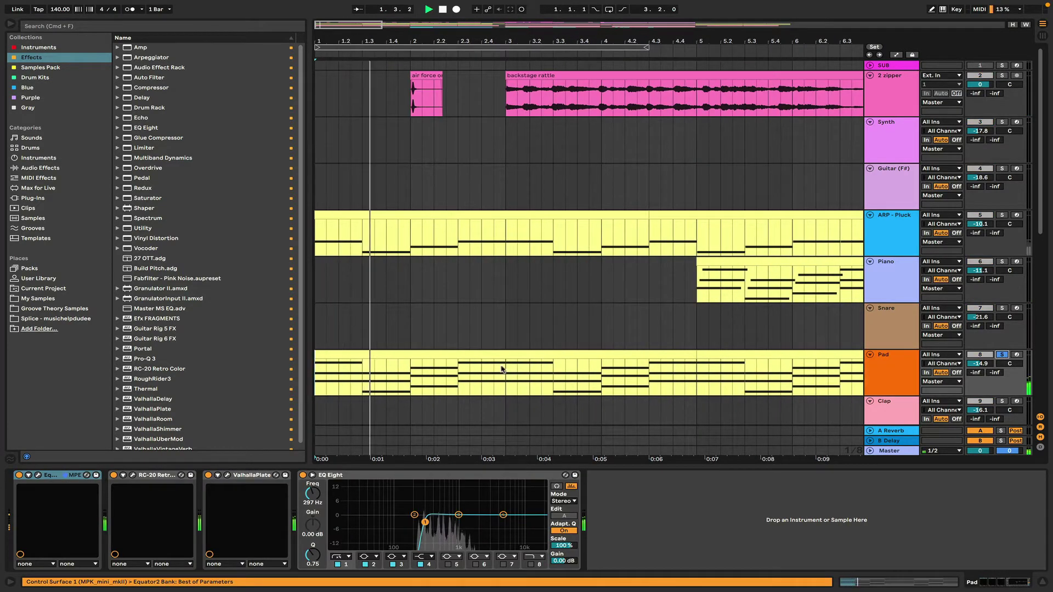
left_click(471, 355)
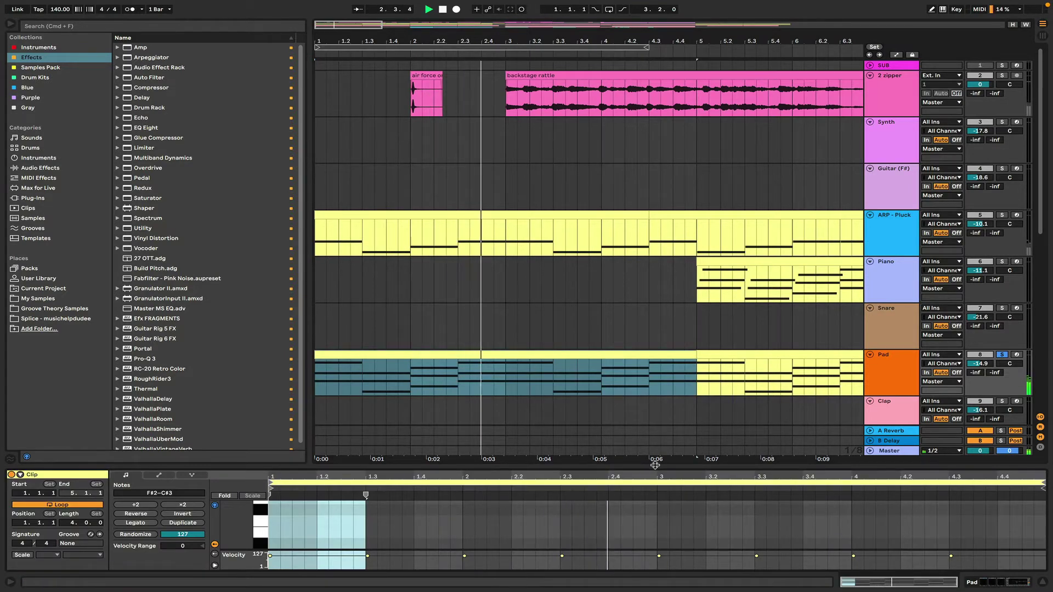
left_click_drag(654, 465, 656, 240)
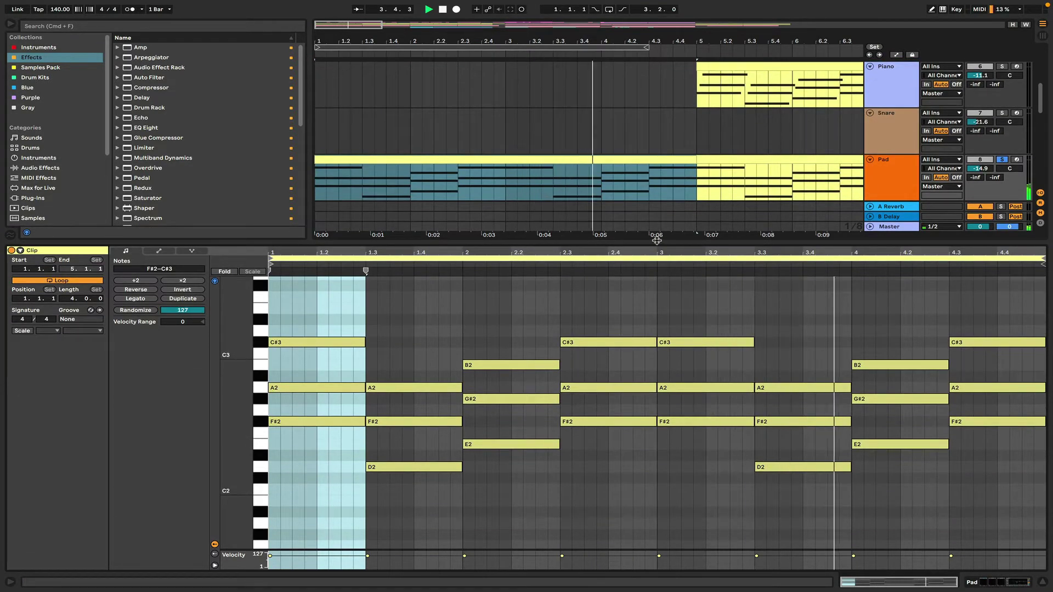
left_click_drag(656, 240, 654, 576)
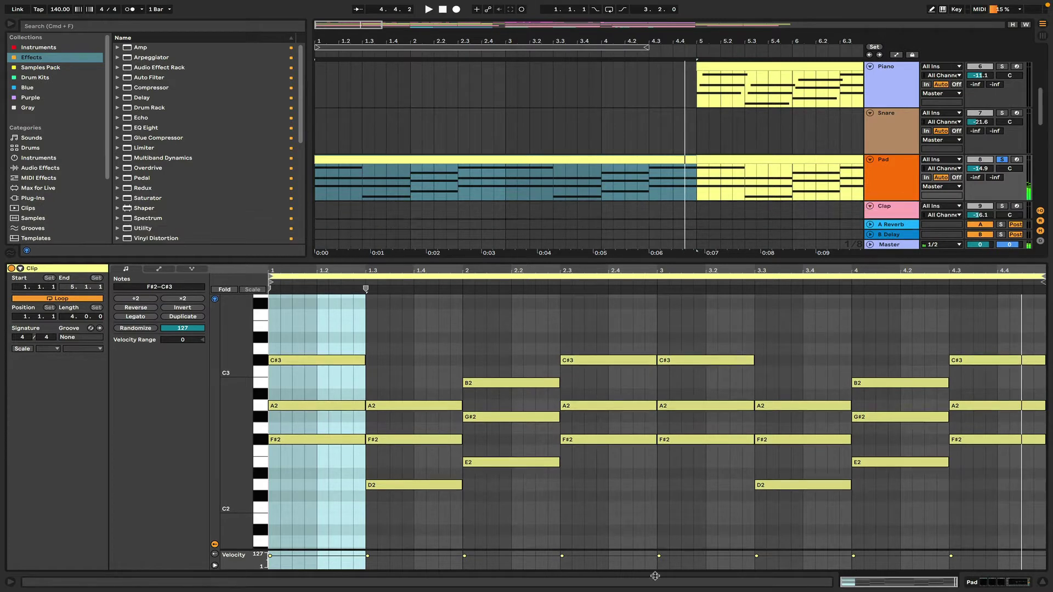
- Examine the Pad track's Equator2 synth with the chair sample and its RC-20 Retro Color settings while playing the track
double_click(894, 181)
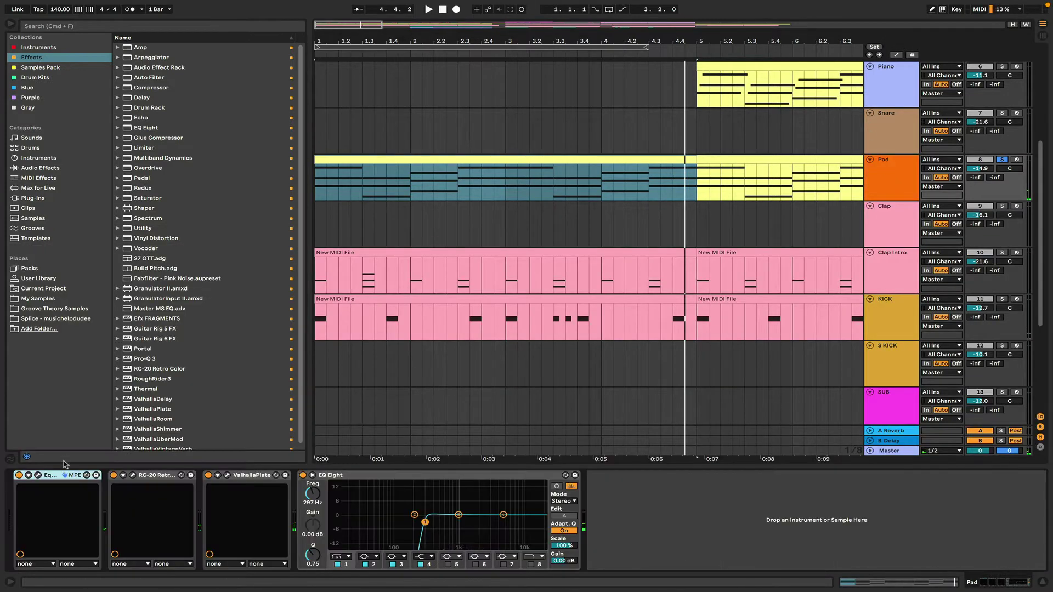
left_click(38, 476)
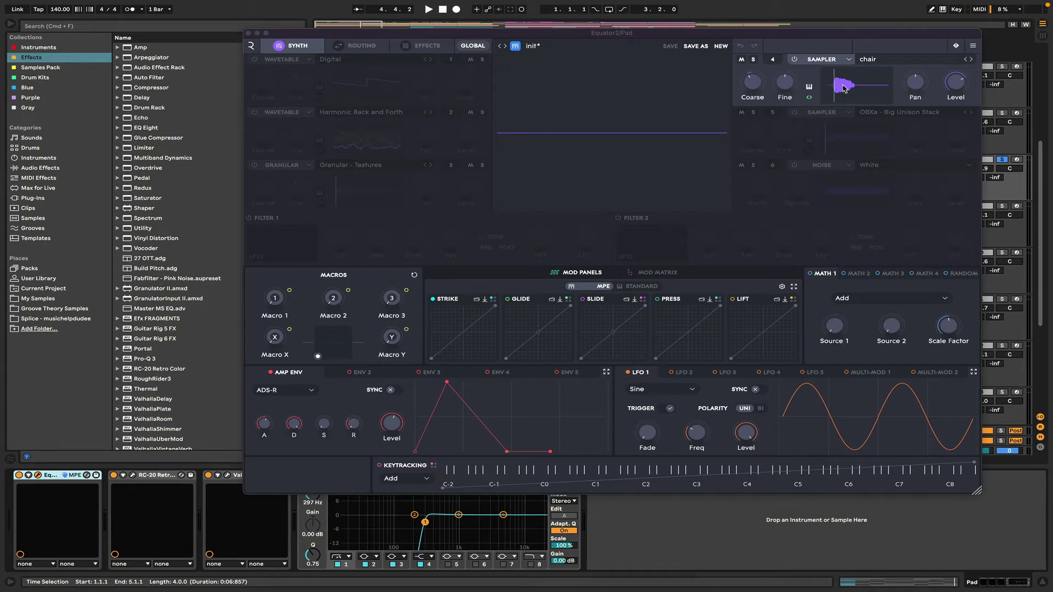
key("space")
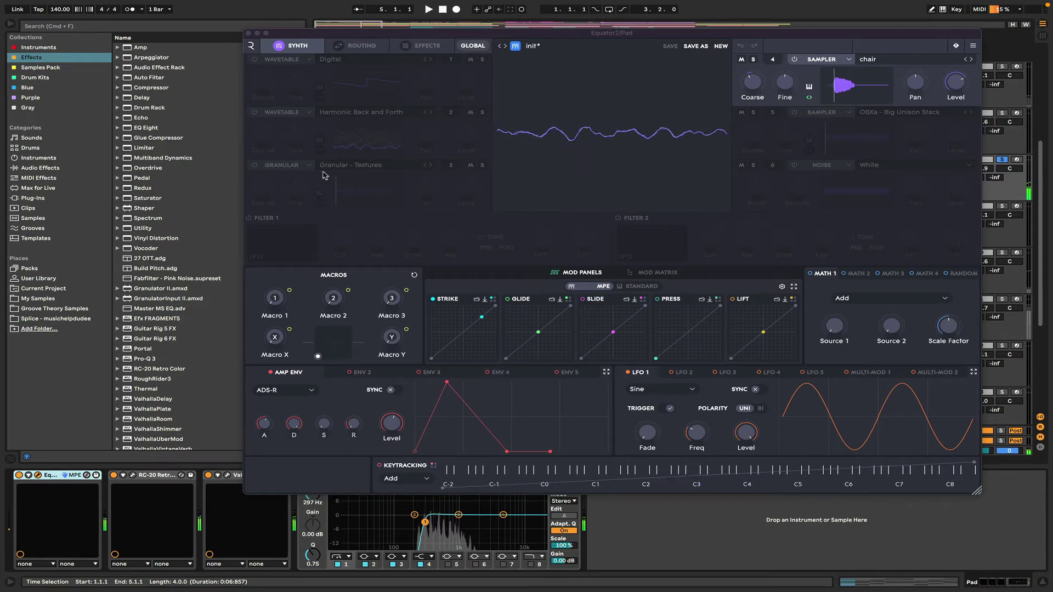
left_click(249, 33)
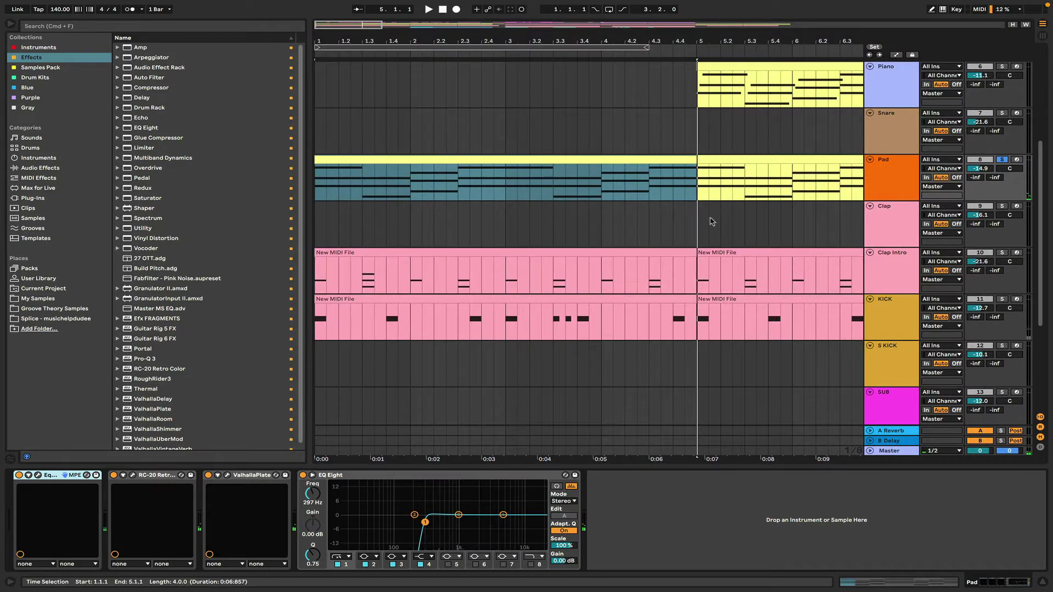
left_click(130, 475)
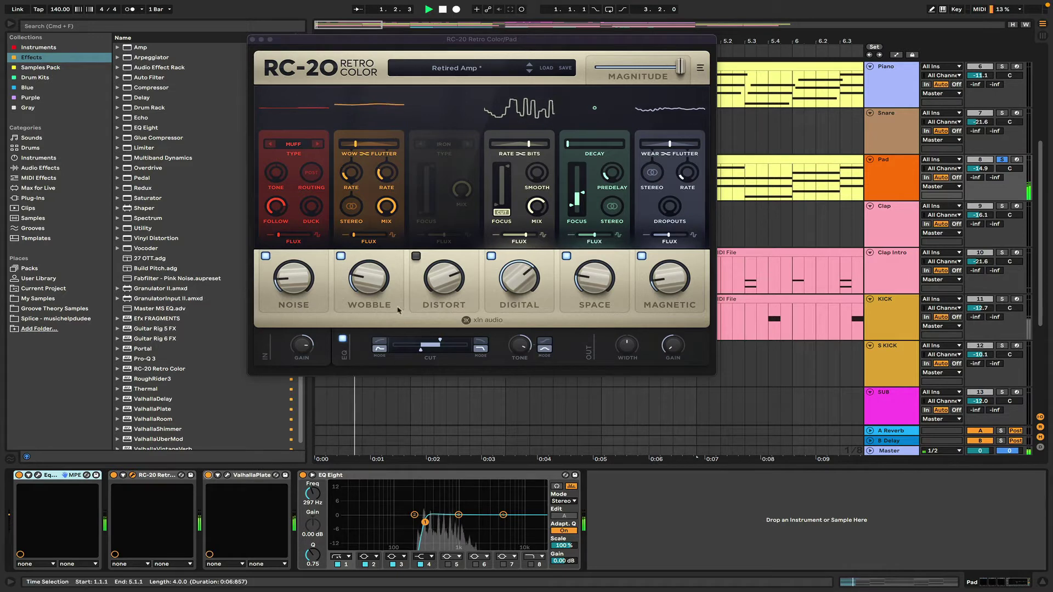
left_click(252, 40)
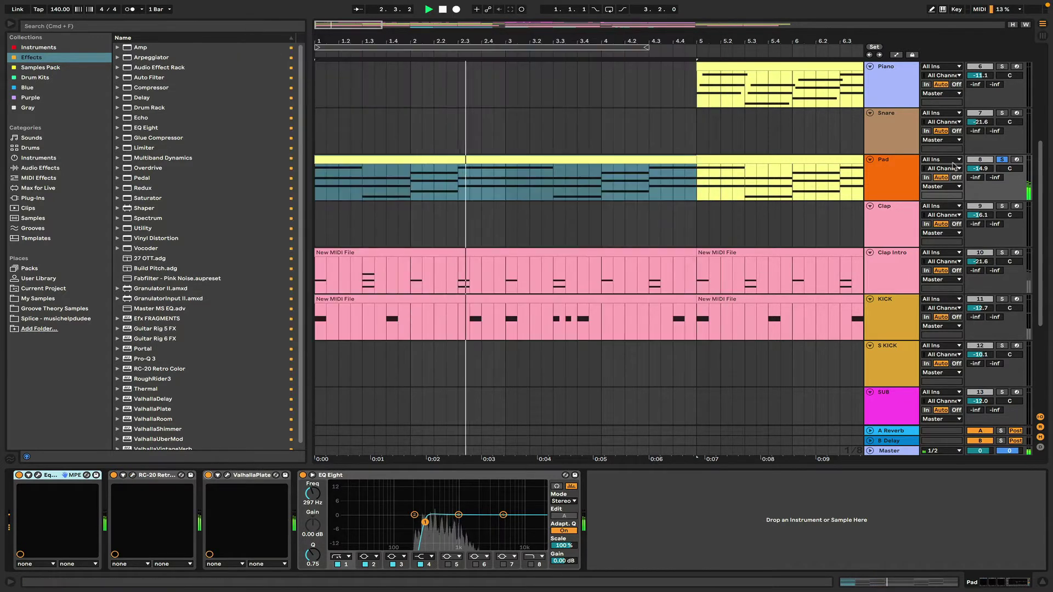
- Solo and play the Clap Intro track, comparing it with the class stomp sample on the 2 zipper track
left_click(896, 241)
left_click(592, 253)
key("s")
key("space")
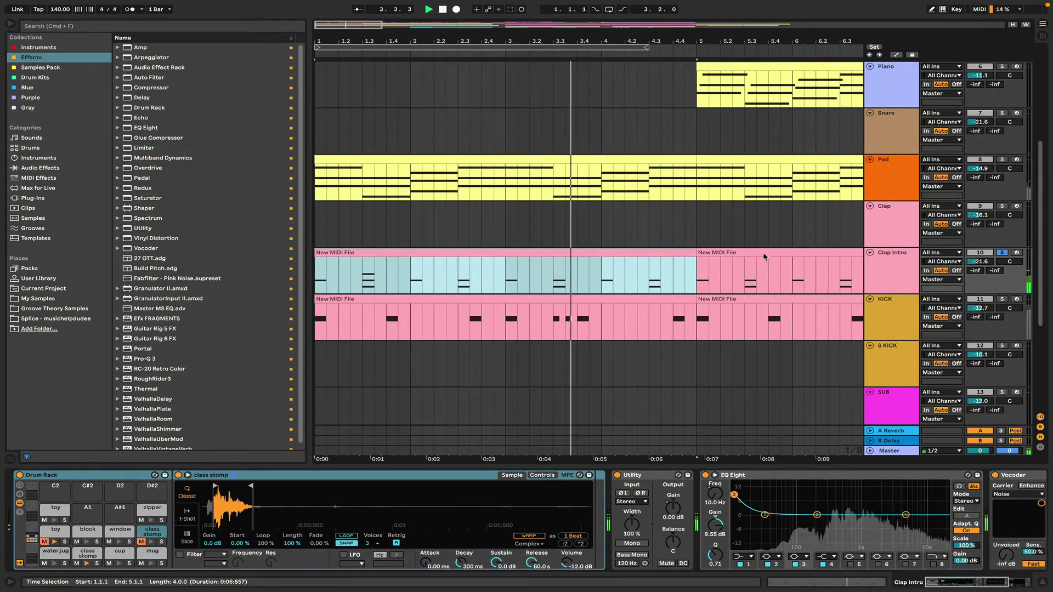
scroll(571, 174, "up", 5)
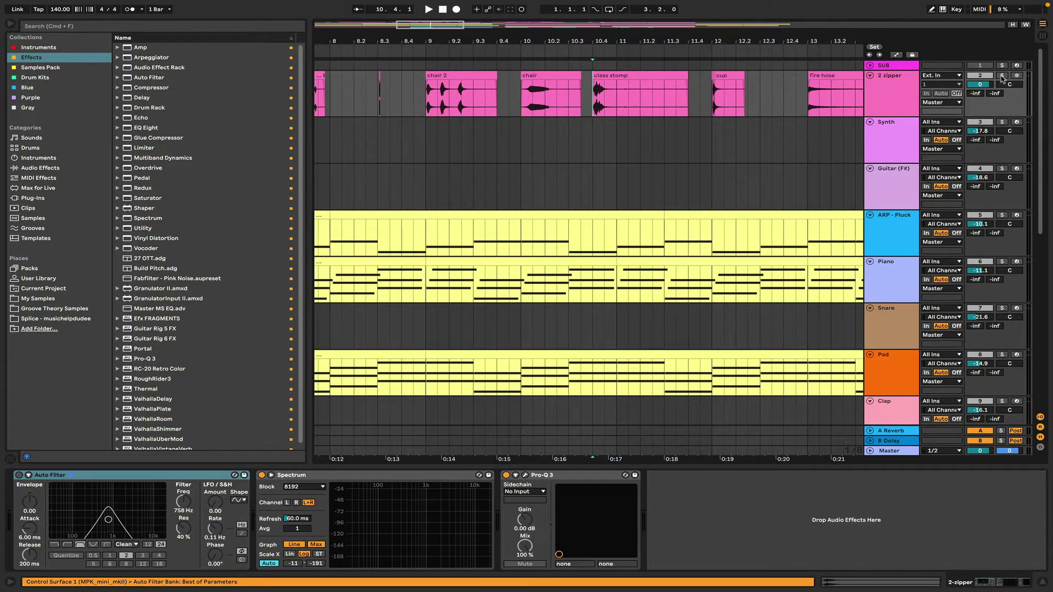
left_click(1001, 77)
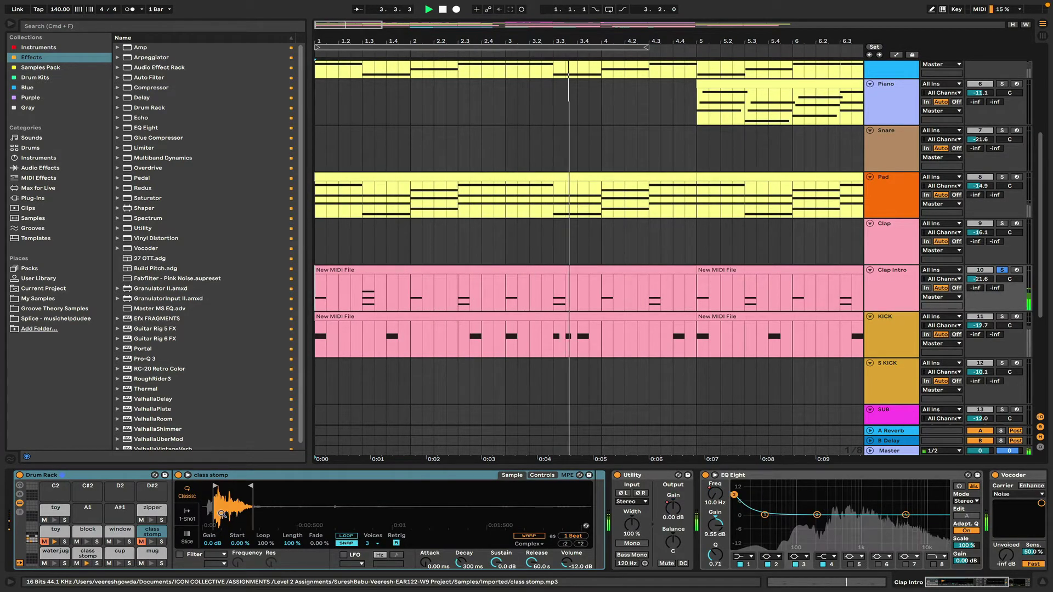
- Try the 1-Shot and Slice modes on the class stomp sampler and return it to Classic
left_click(194, 516)
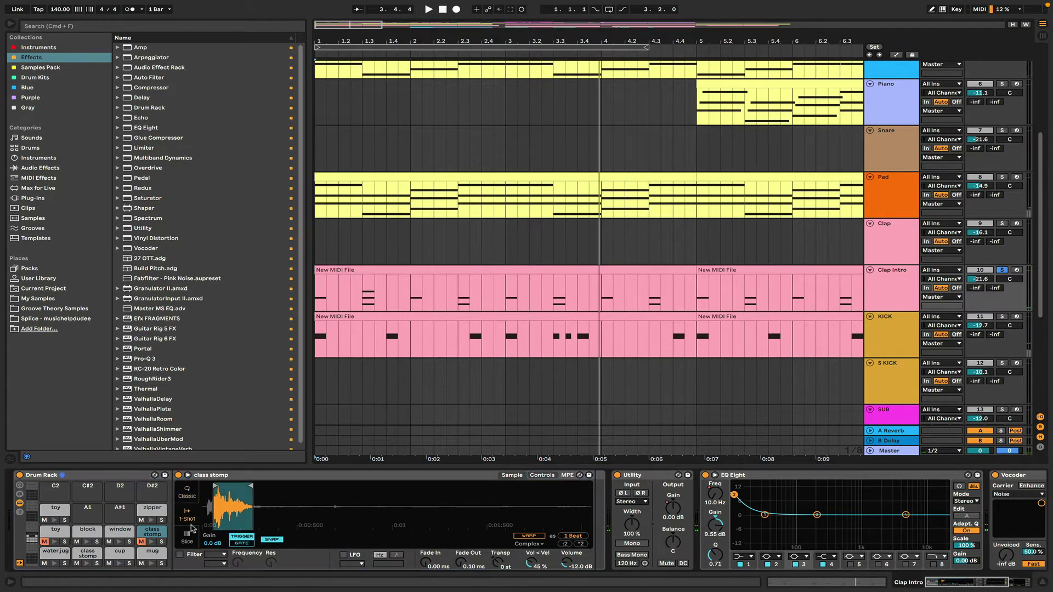
left_click(188, 533)
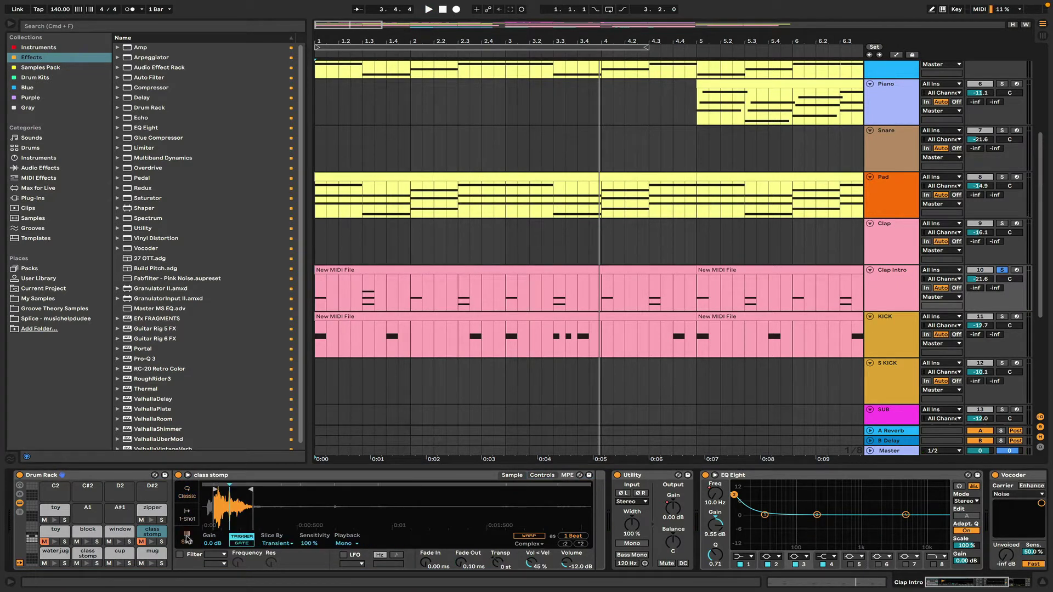
left_click(187, 494)
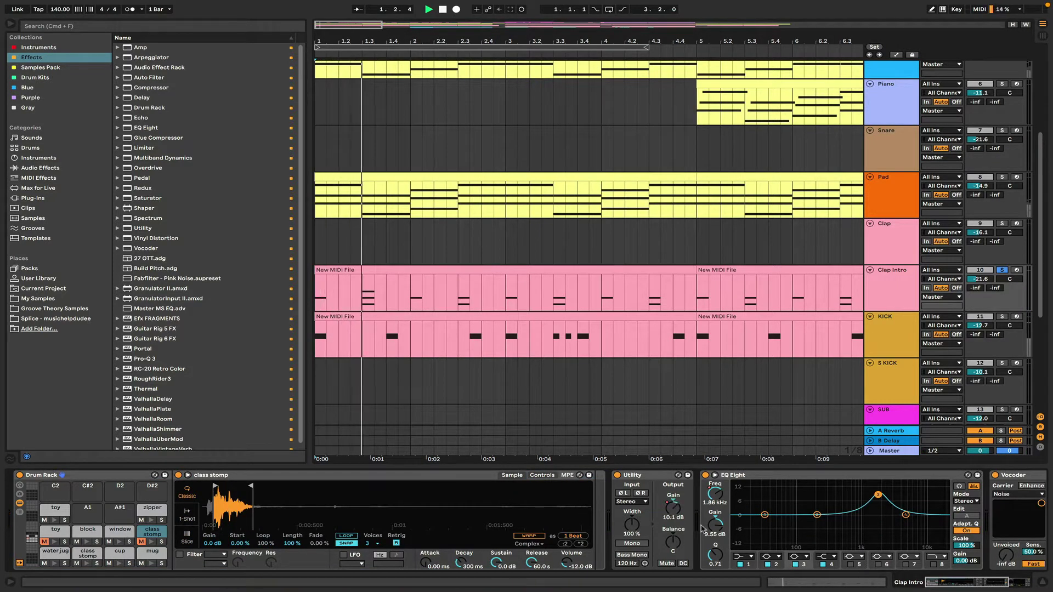
- Display the automation lanes and play the Clap Intro track with its EQ Eight frequency and Utility gain curves
left_click_drag(964, 586, 983, 585)
key("a")
scroll(466, 337, "down", 1)
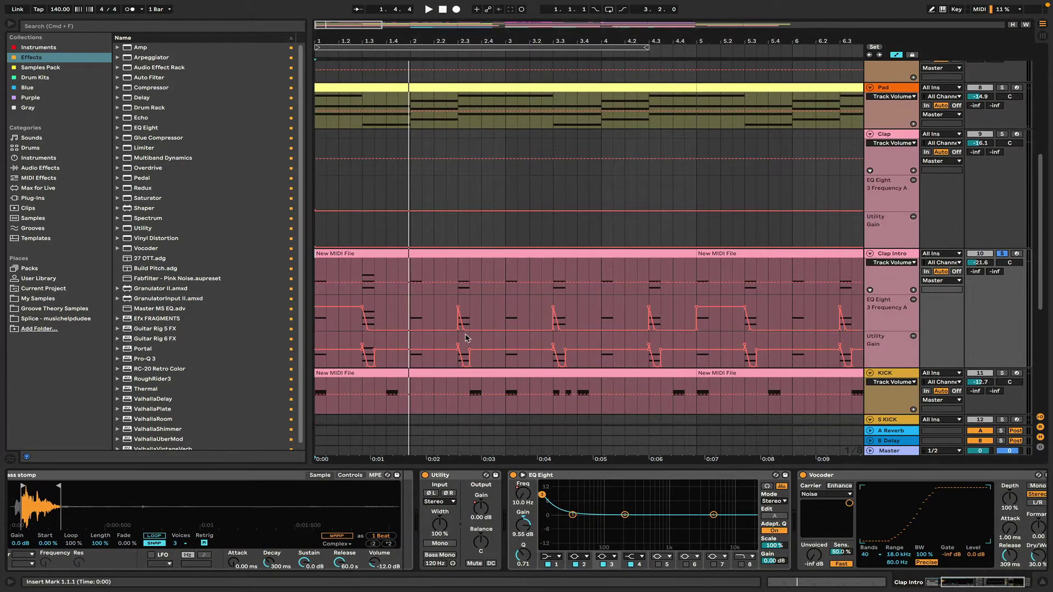
key("space")
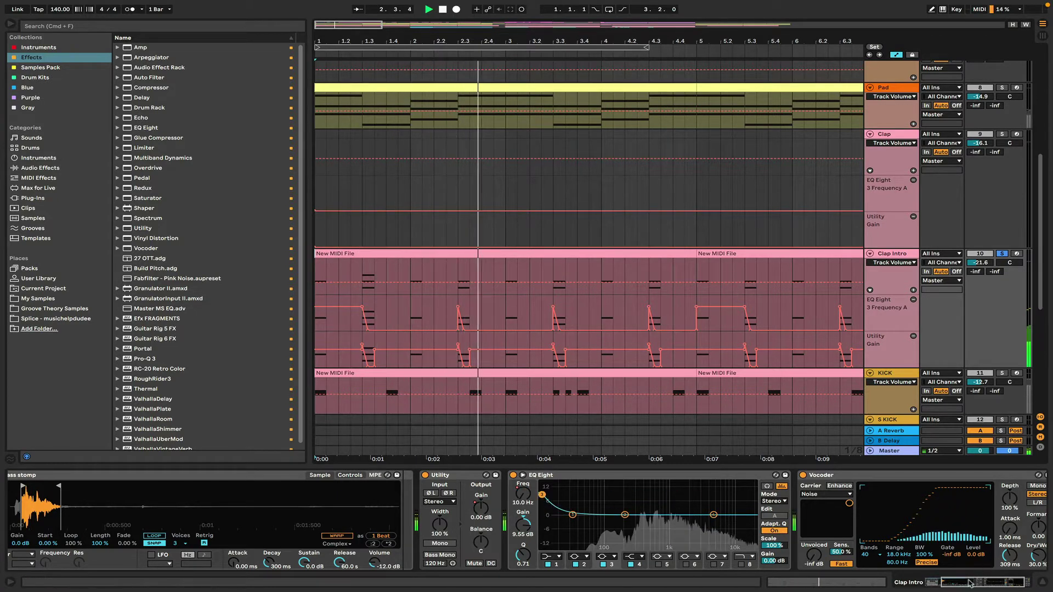
- Bypass the Vocoder on the Clap Intro track to hear the difference during playback and re-enable it
left_click(802, 475)
key("space")
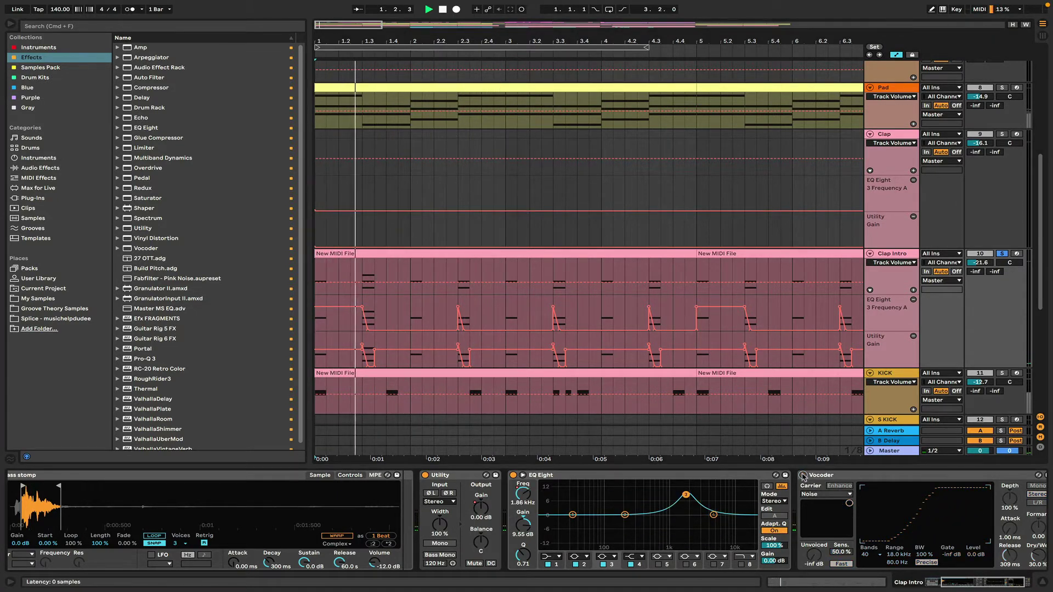
left_click(802, 475)
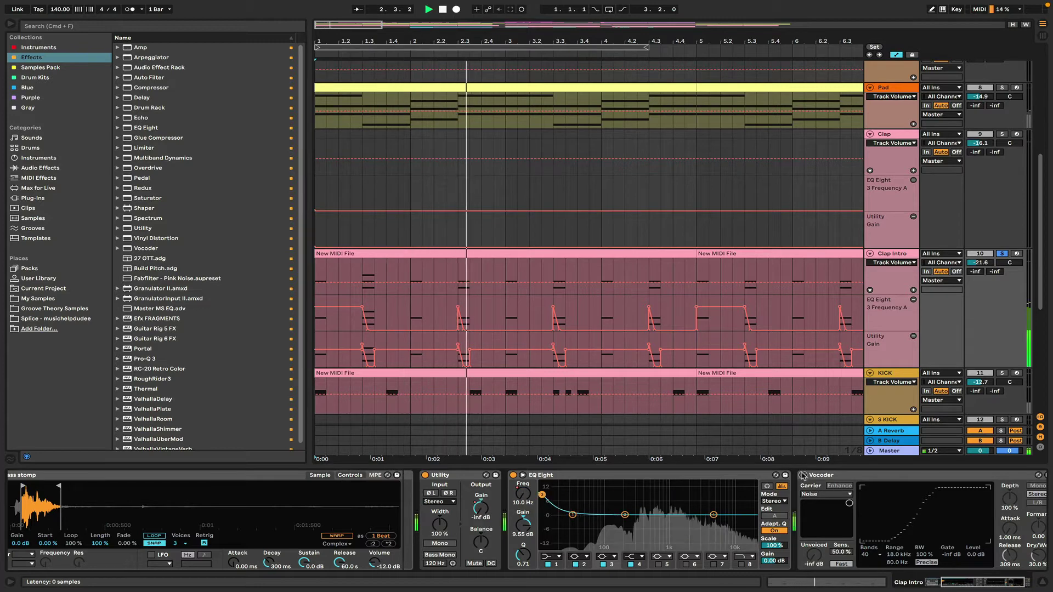
key("space")
- Compare the Clap Intro track with the Utility bypassed and enabled during playback, leaving it enabled
left_click_drag(977, 585, 926, 584)
key("space")
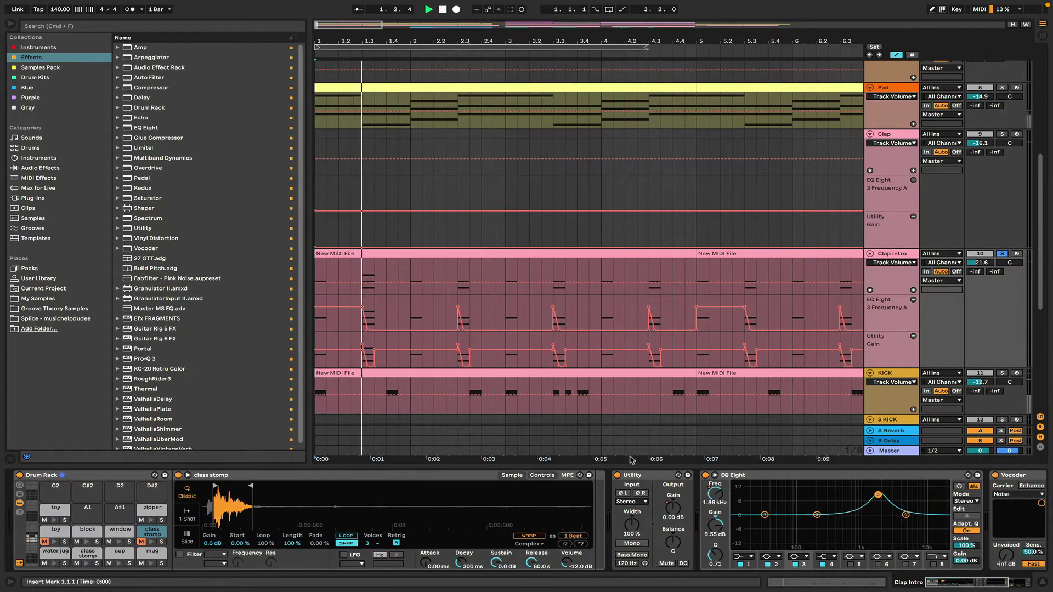
key("space")
left_click(618, 475)
key("space")
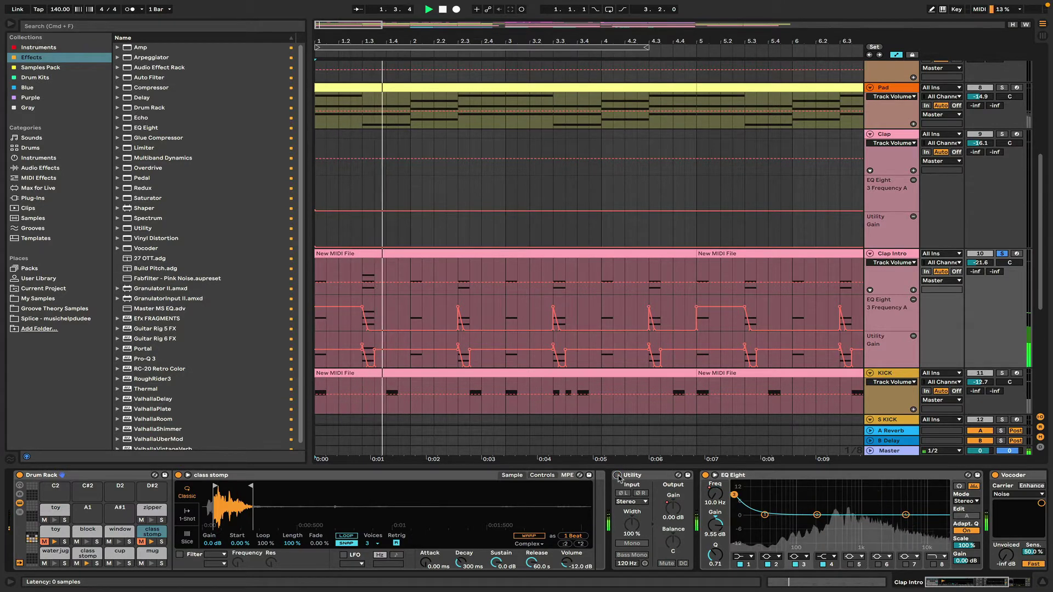
left_click(618, 475)
key("space")
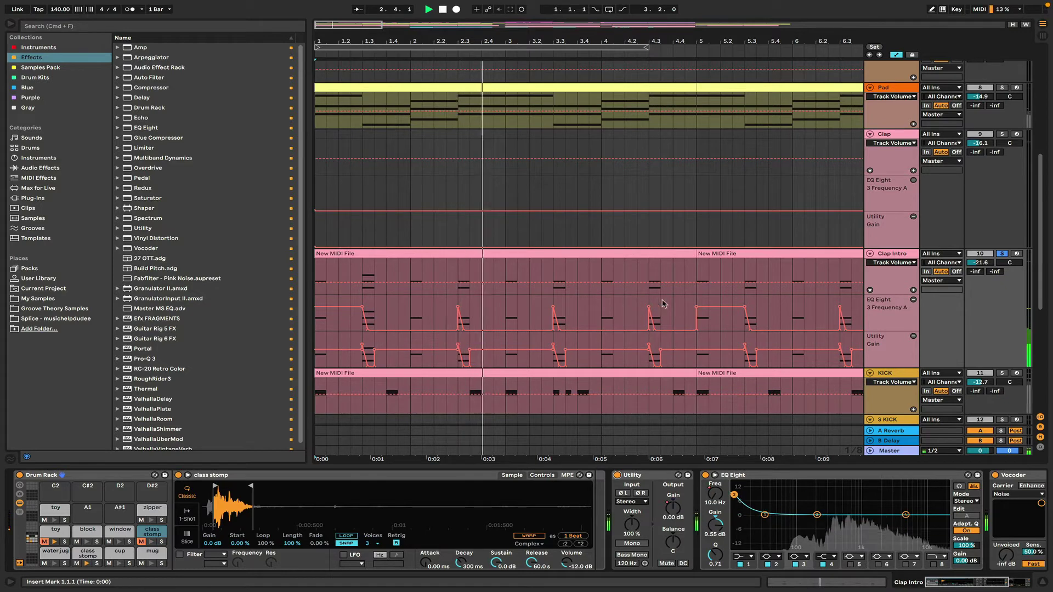
key("space")
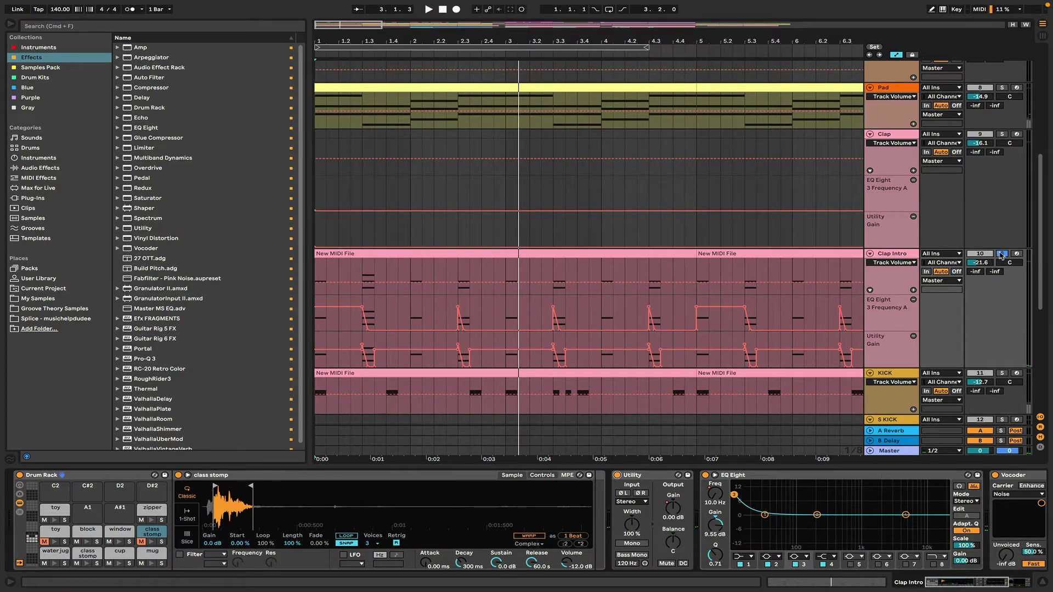
- Hide the automation lanes, solo the KICK track in place of Clap Intro, and play it from the start
key("a")
scroll(617, 271, "down", 3)
left_click(1018, 232)
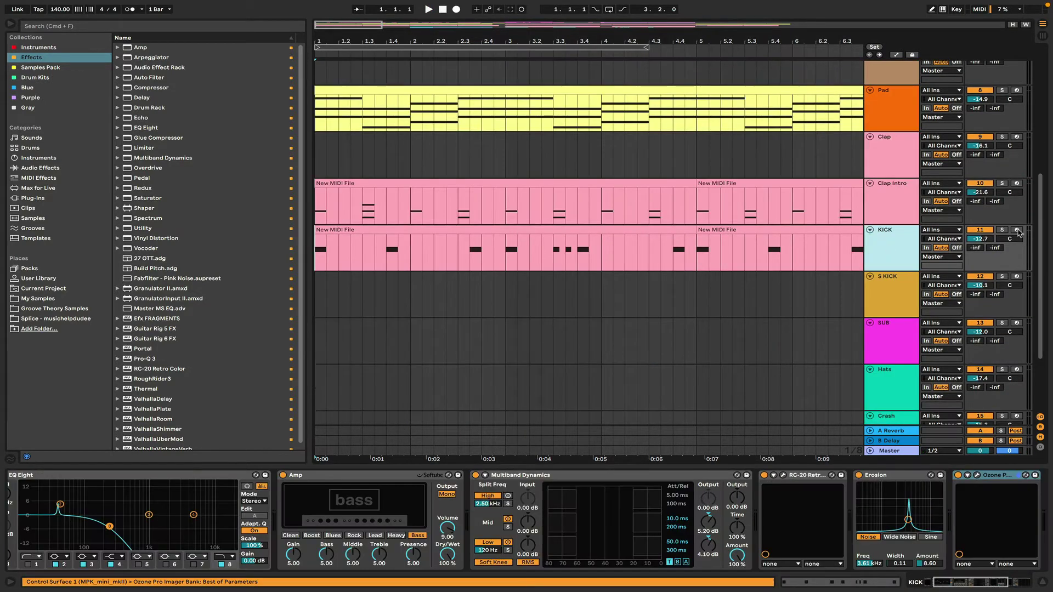
left_click(1001, 230)
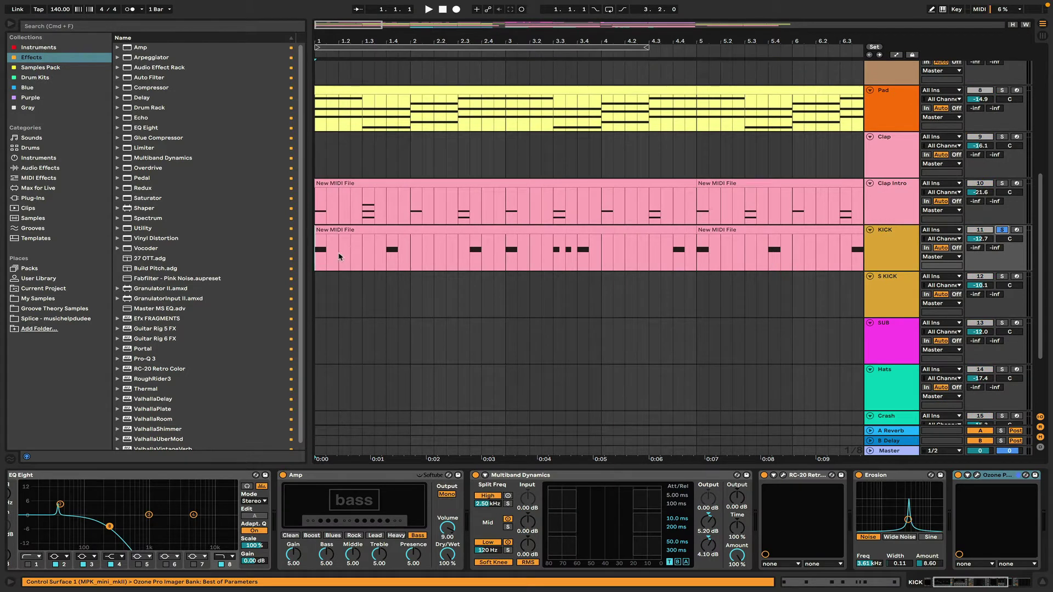
key("space")
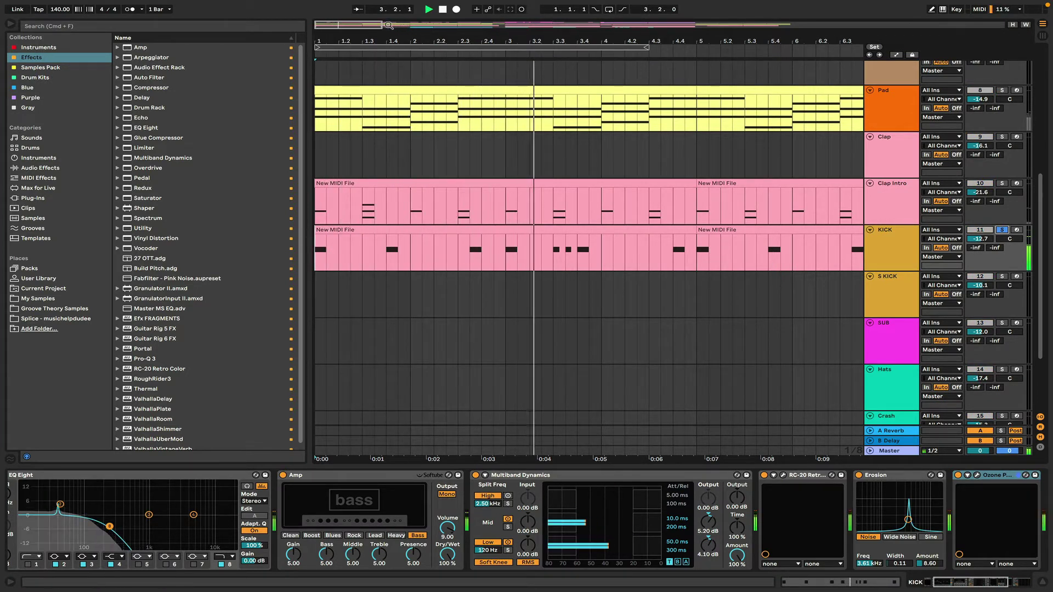
- Stop playback and view the notes of the KICK track's first clip
left_click_drag(380, 24, 472, 25)
key("space")
left_click(406, 230)
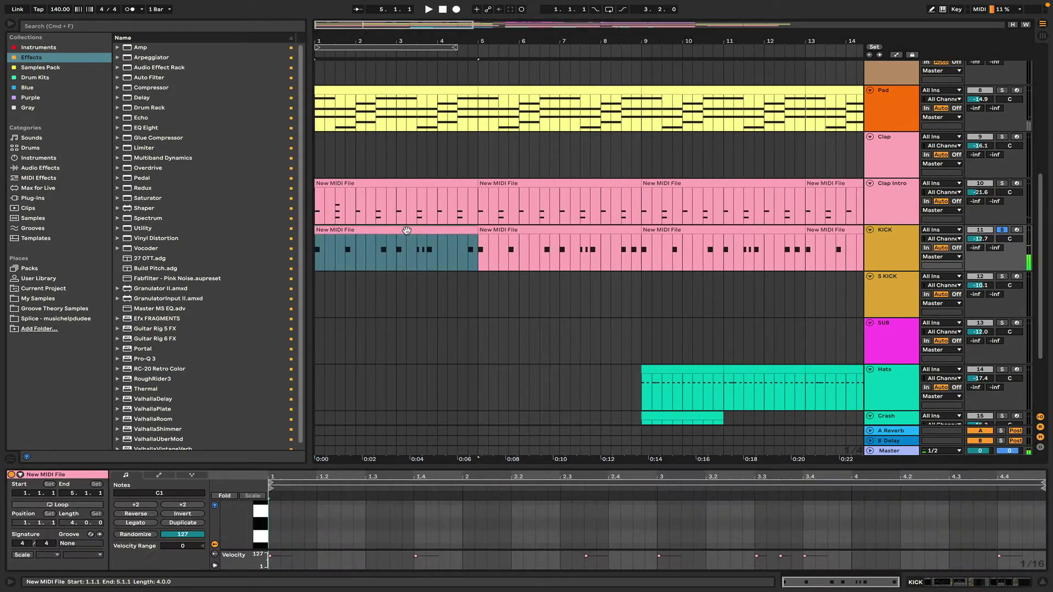
left_click_drag(545, 467, 570, 591)
- Examine the KICK track's CR8 Sampler with the block sample and its ADSR 1 envelope during playback, and close the plug-in window
double_click(896, 246)
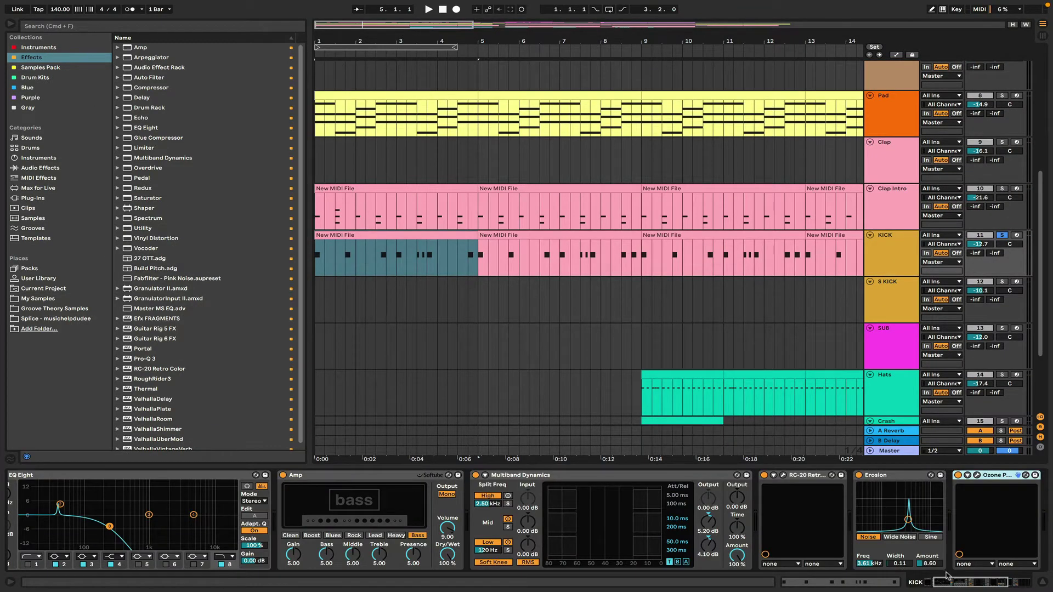
left_click_drag(934, 583, 854, 587)
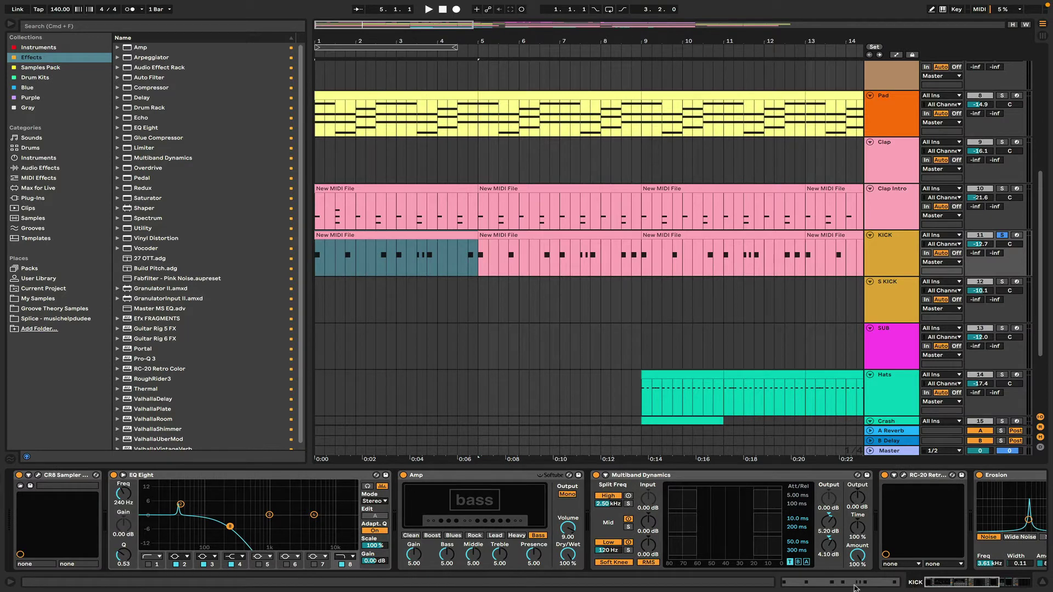
left_click(38, 475)
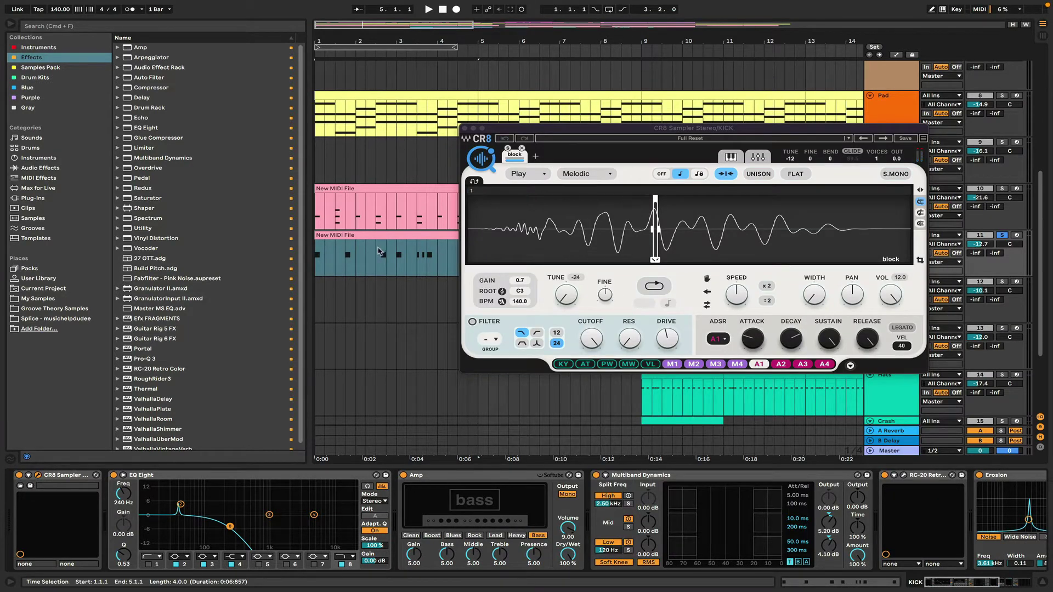
key("space")
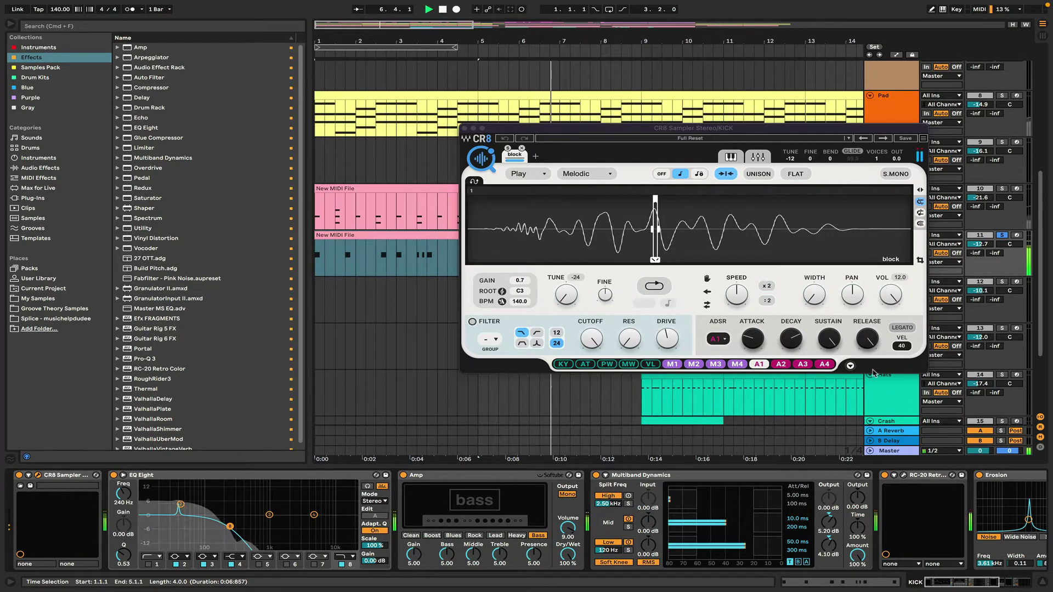
left_click(842, 365)
left_click(850, 365)
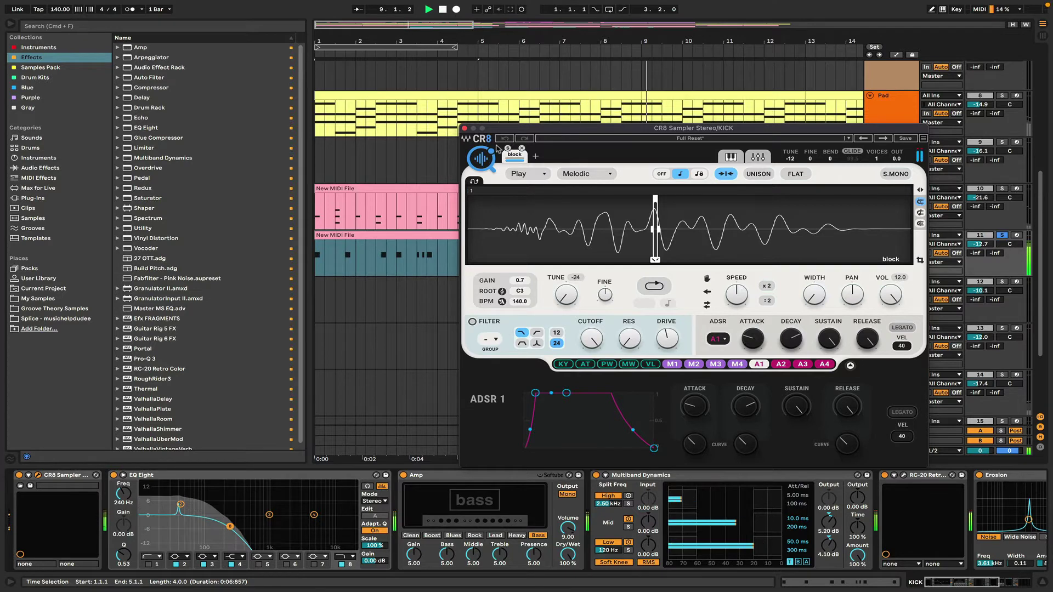
key("space")
left_click(464, 129)
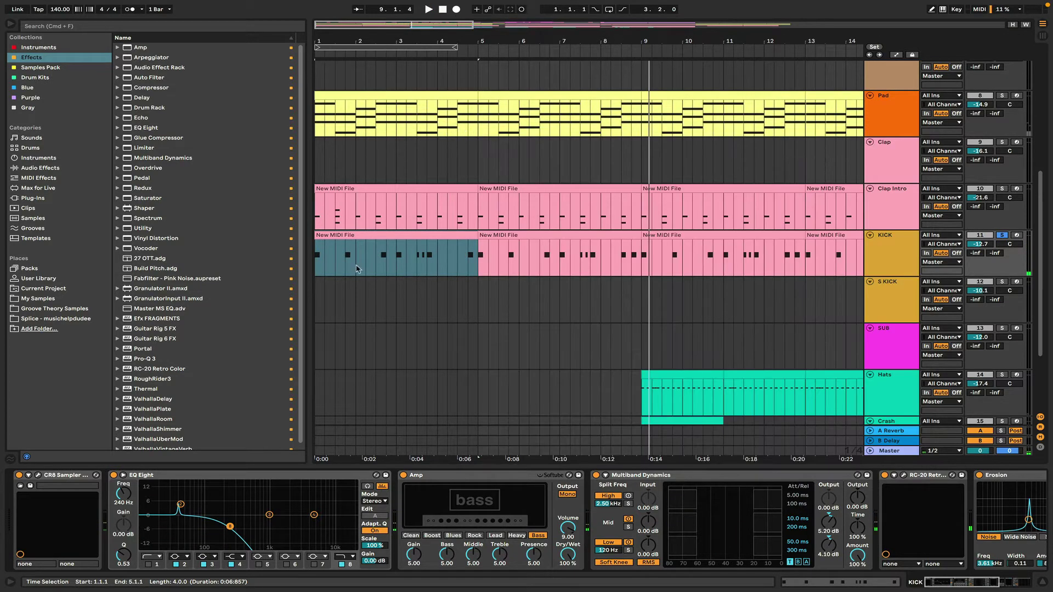
- Examine the KICK track's Amp and RC-20 Retro Color settings and close the plug-in window
left_click(423, 479)
left_click_drag(964, 581, 997, 580)
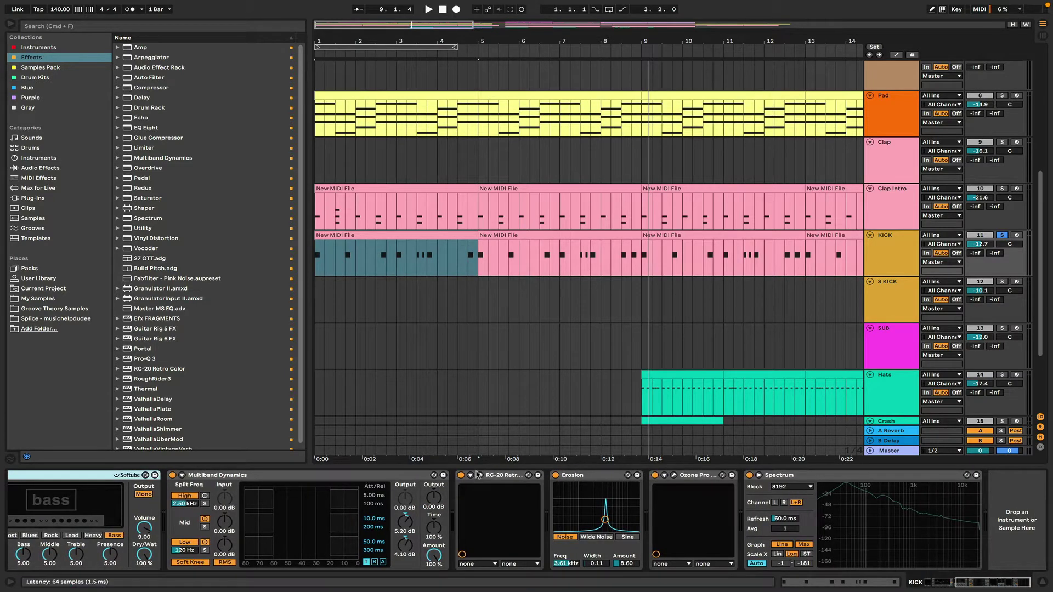
left_click(480, 475)
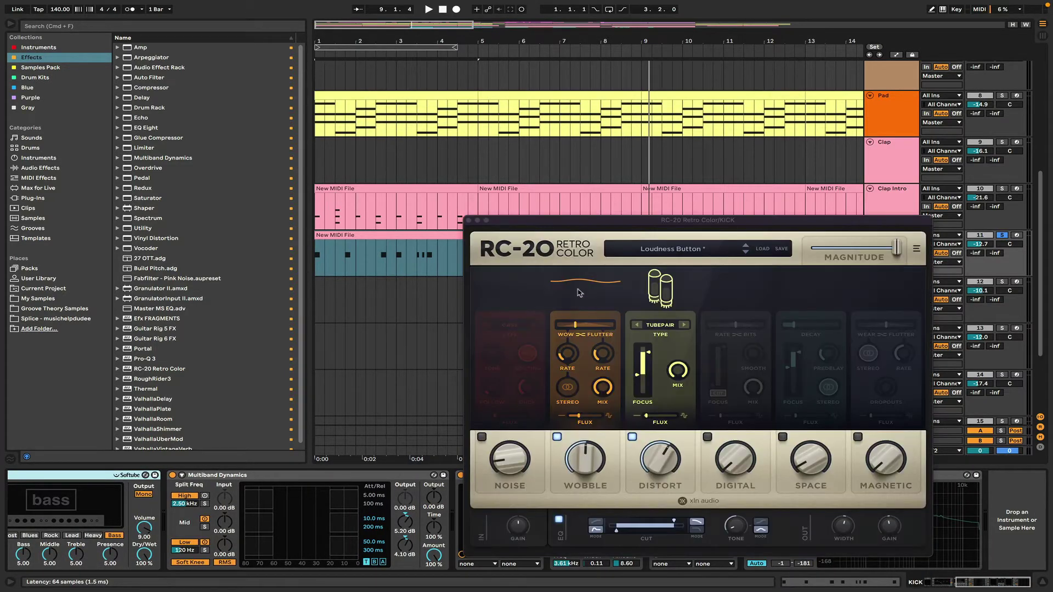
left_click(468, 220)
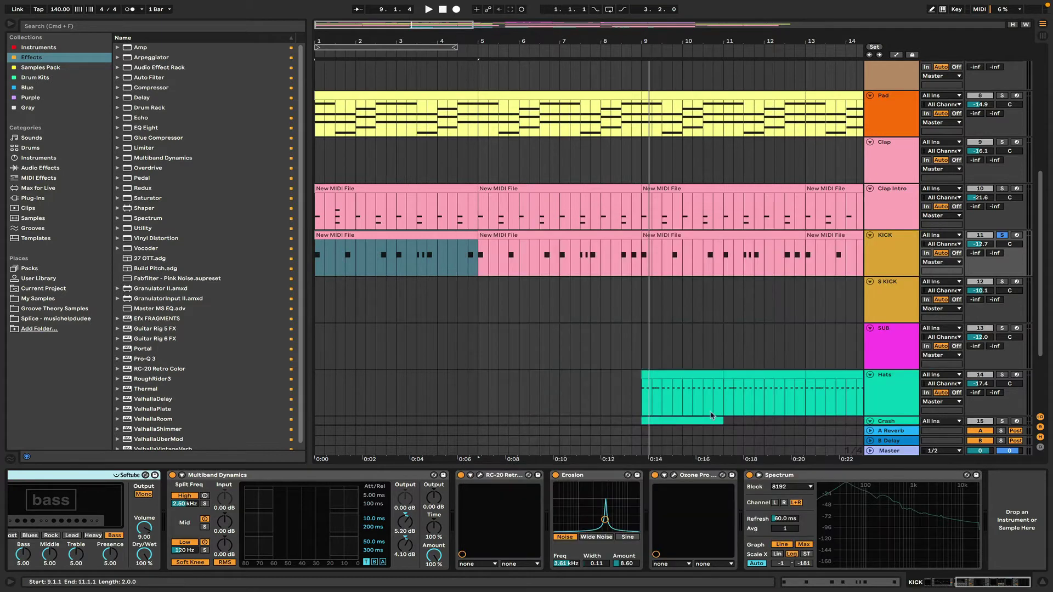
- Play the soloed KICK track while examining its Ozone Pro Imager settings, close the plug-in window, and take KICK out of solo
key("space")
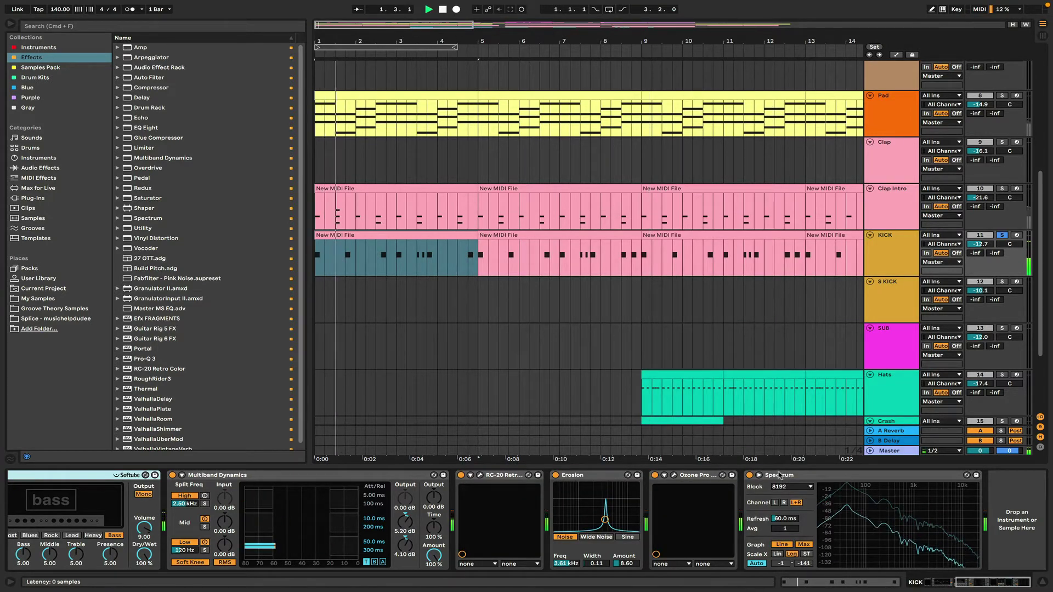
left_click(674, 475)
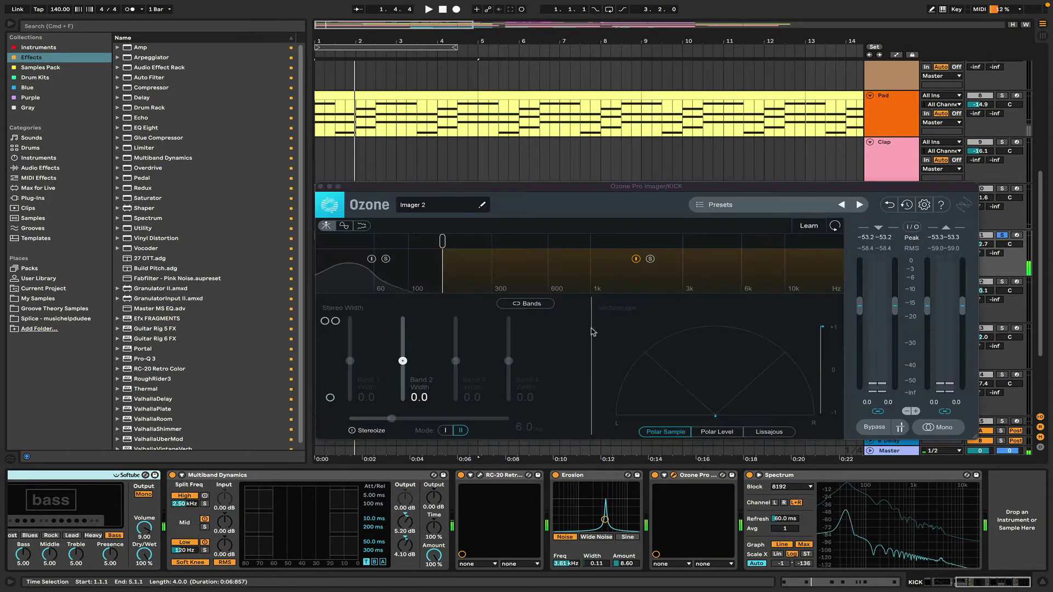
left_click(320, 186)
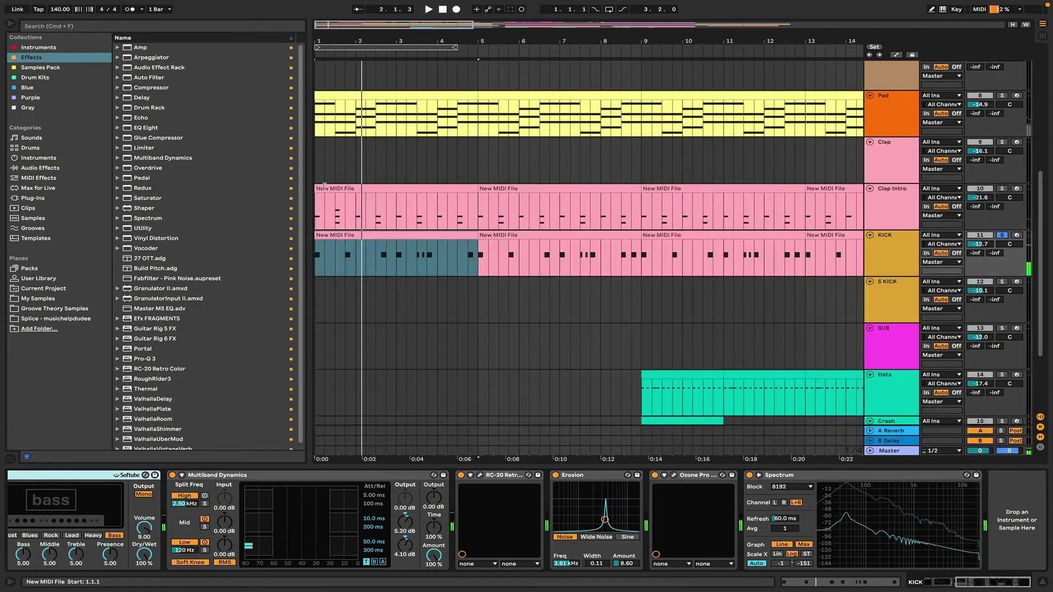
left_click(1002, 235)
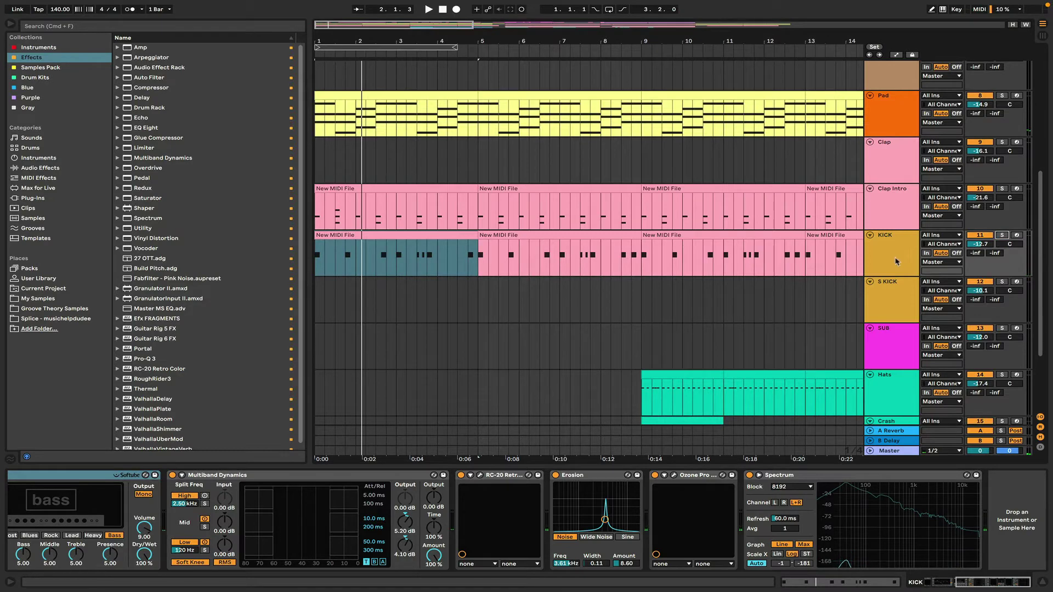
- Return to the start of the KICK track and its device chain, and open the CR8 Sampler again
left_click(320, 261)
left_click_drag(981, 582, 887, 574)
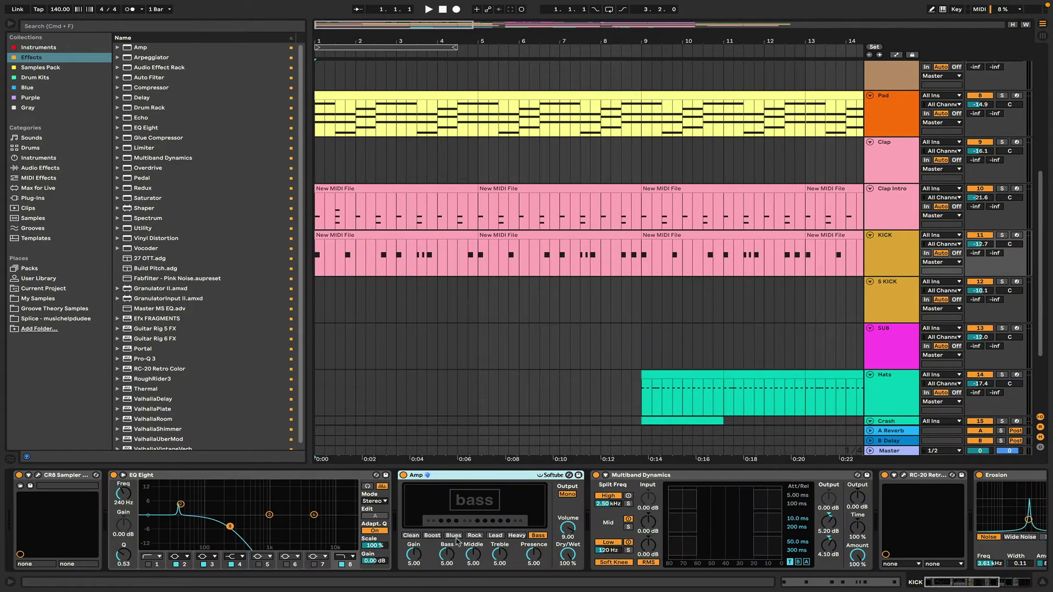
left_click(38, 474)
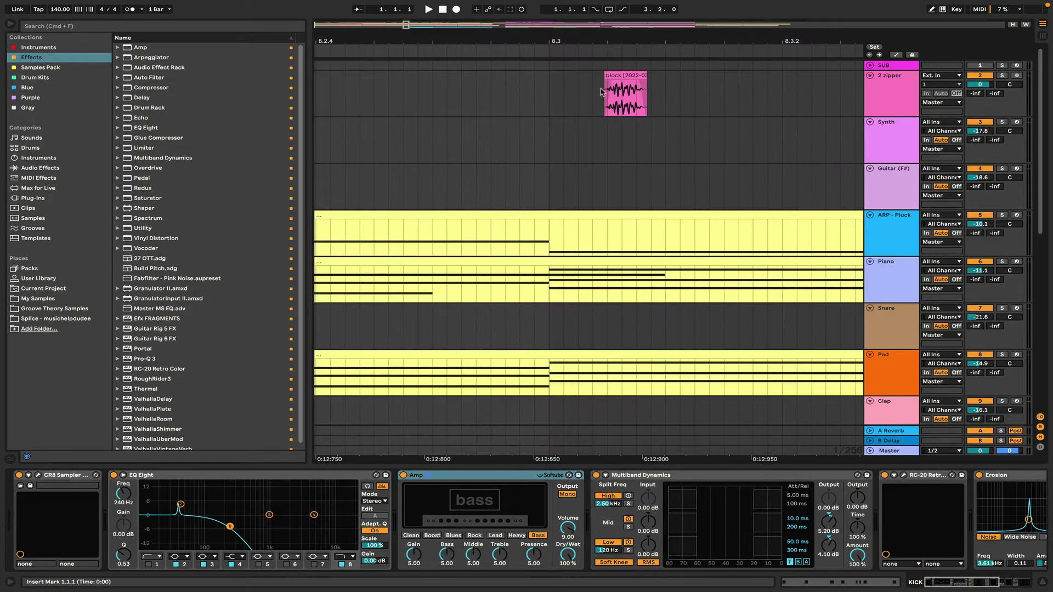
- Solo the 2 zipper track, play the original block sample, and take the track out of solo
left_click(997, 77)
key("space")
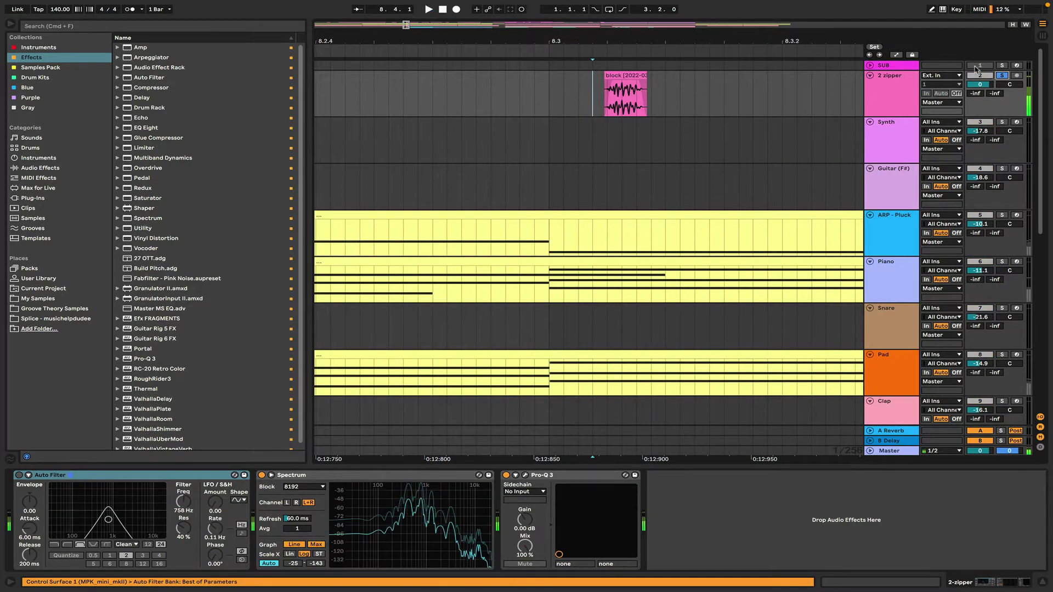
left_click(1001, 76)
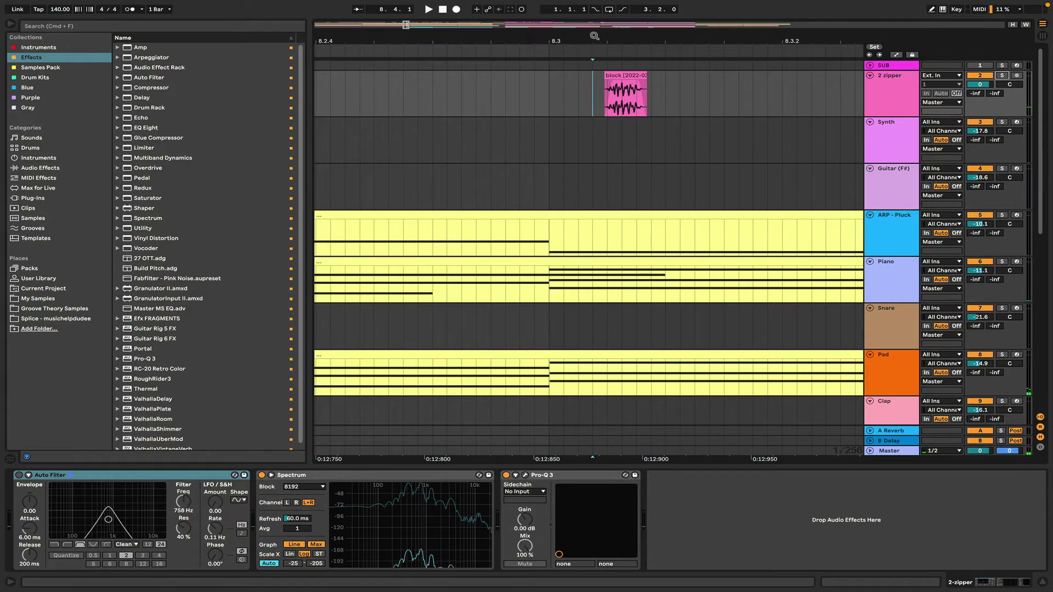
- Solo the Snare track, play it from bar 17 with its devices shown, and add the Clap track to the solo
left_click_drag(594, 36, 594, 9)
left_click(1017, 125)
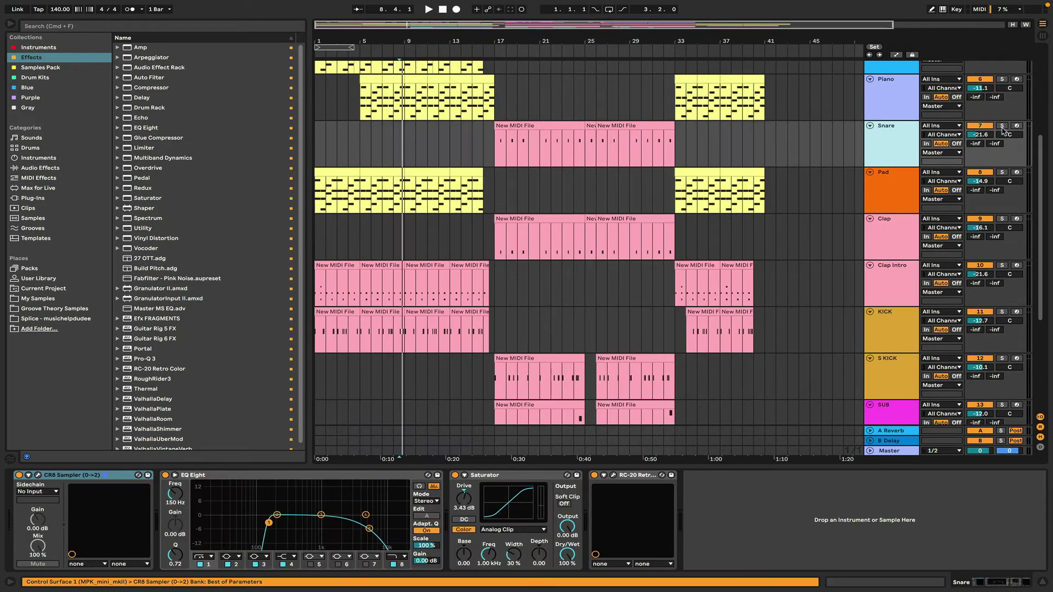
left_click(1002, 125)
left_click(502, 146)
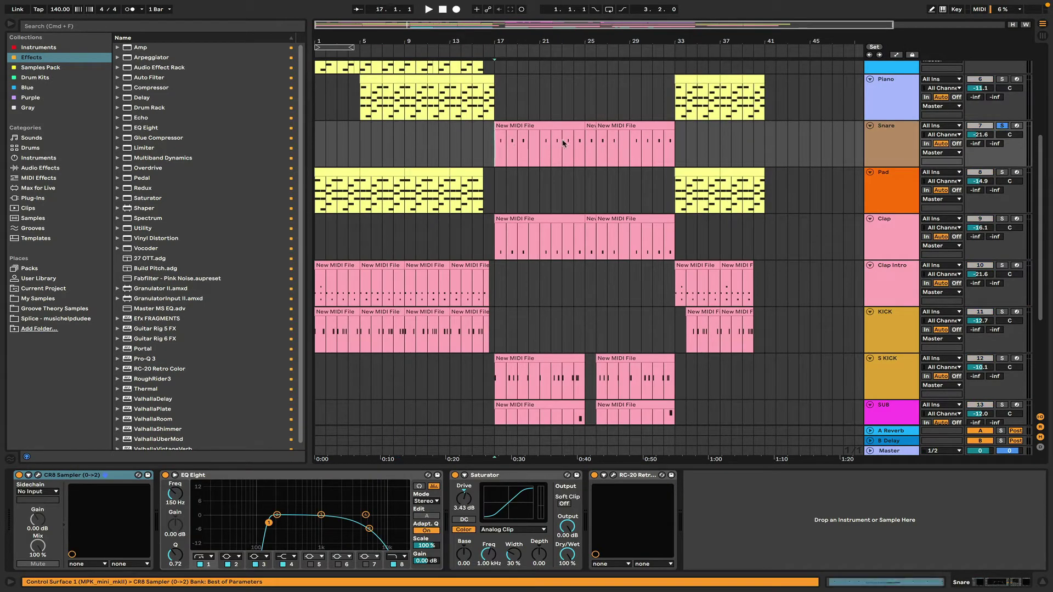
key("space")
left_click(896, 136)
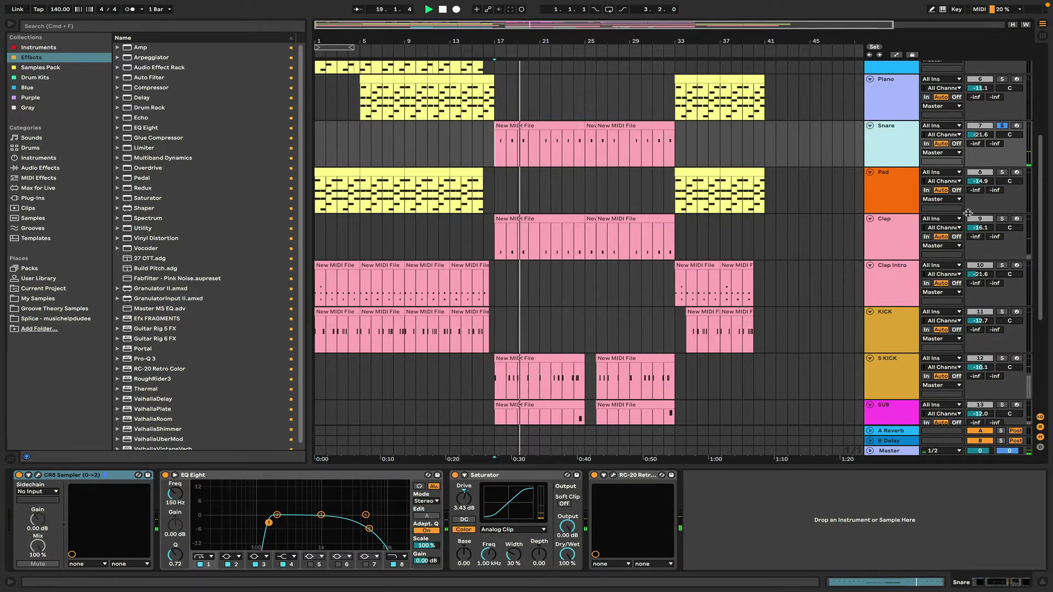
left_click(1001, 219, "super")
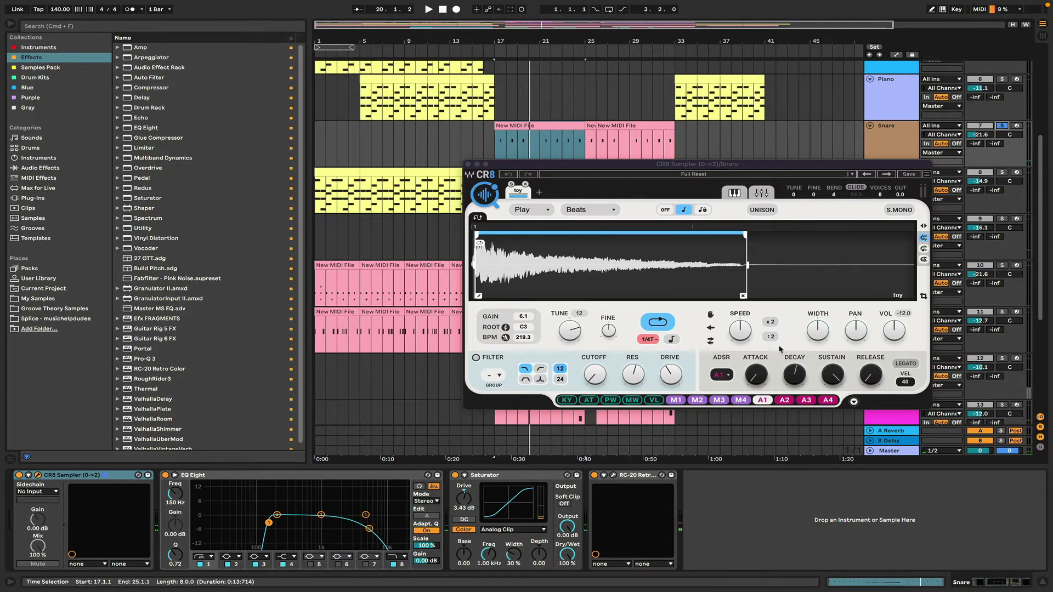
- Examine the Snare track's RC-20 Retro Color settings, and play the snare with that effect temporarily bypassed
left_click(613, 475)
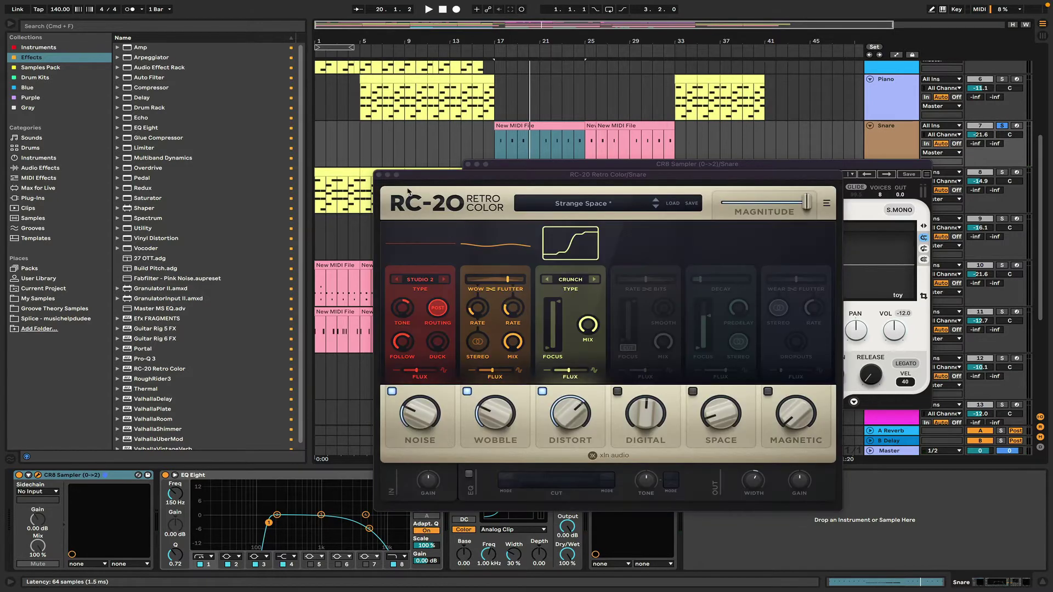
left_click(378, 175)
left_click(594, 475)
key("space")
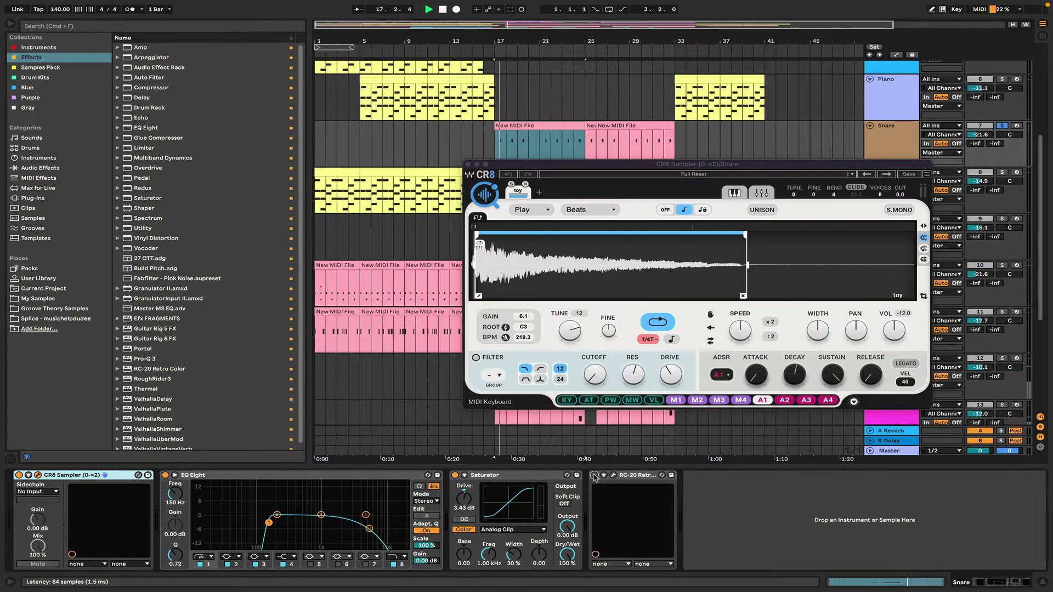
key("space")
left_click(595, 476)
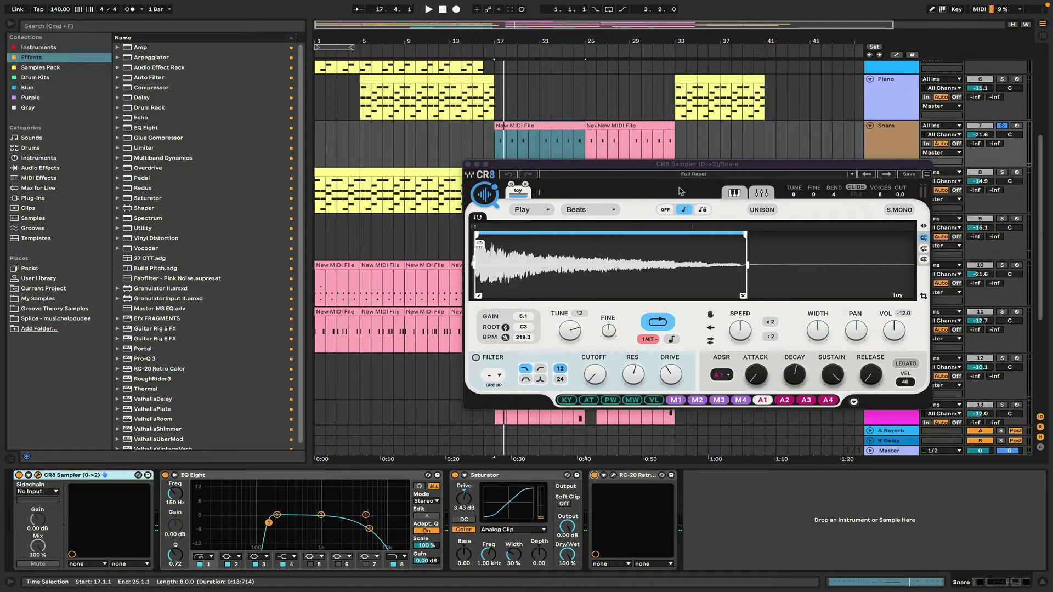
- Close the Snare's CR8 Sampler window and play the original toy sample at bar 19 with the 2 zipper track soloed
left_click(468, 164)
scroll(642, 135, "up", 5)
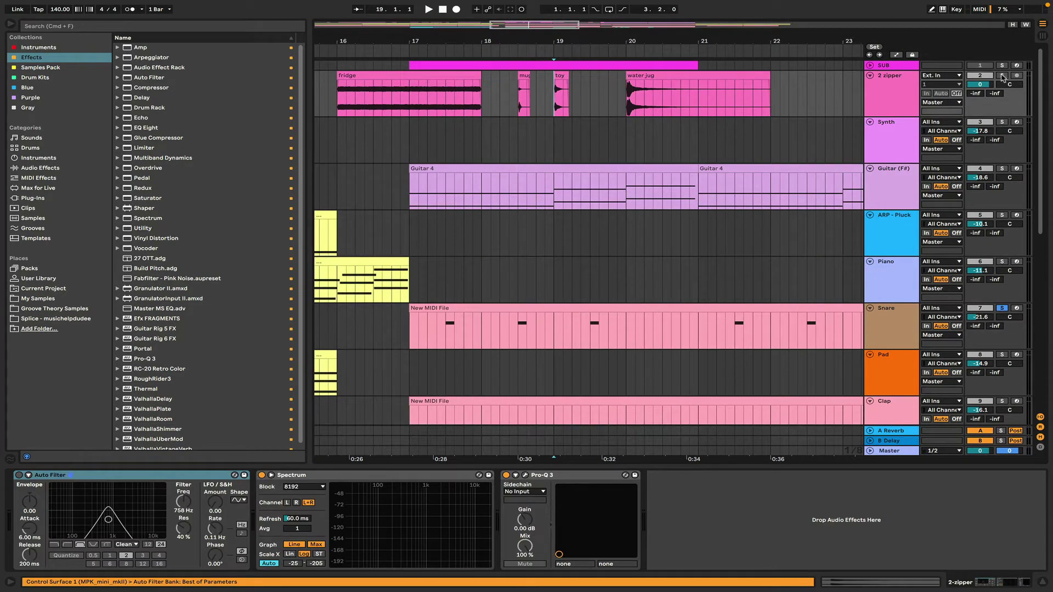
left_click(1001, 76)
key("space")
key("space")
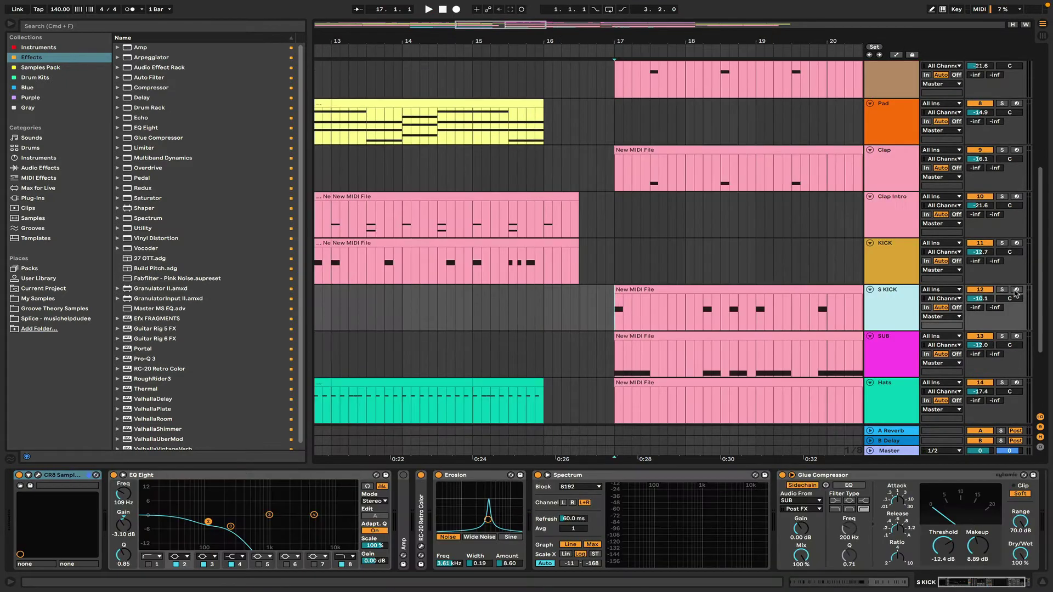
- Solo the S KICK track and play it from bar 17 while examining its CR8 Sampler, ADSR 1 envelope and remaining devices
left_click(1002, 289)
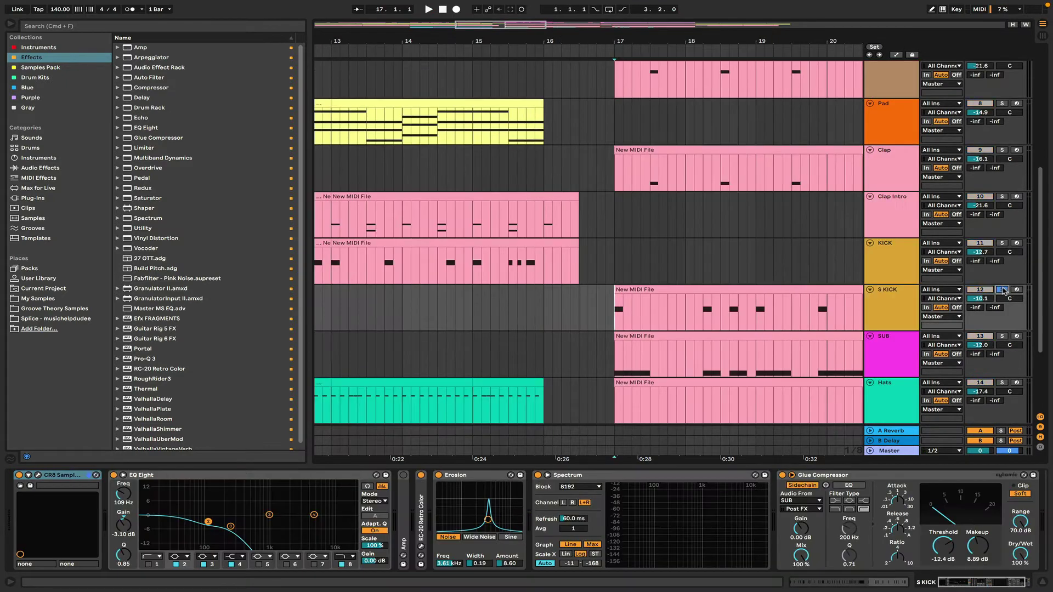
key("space")
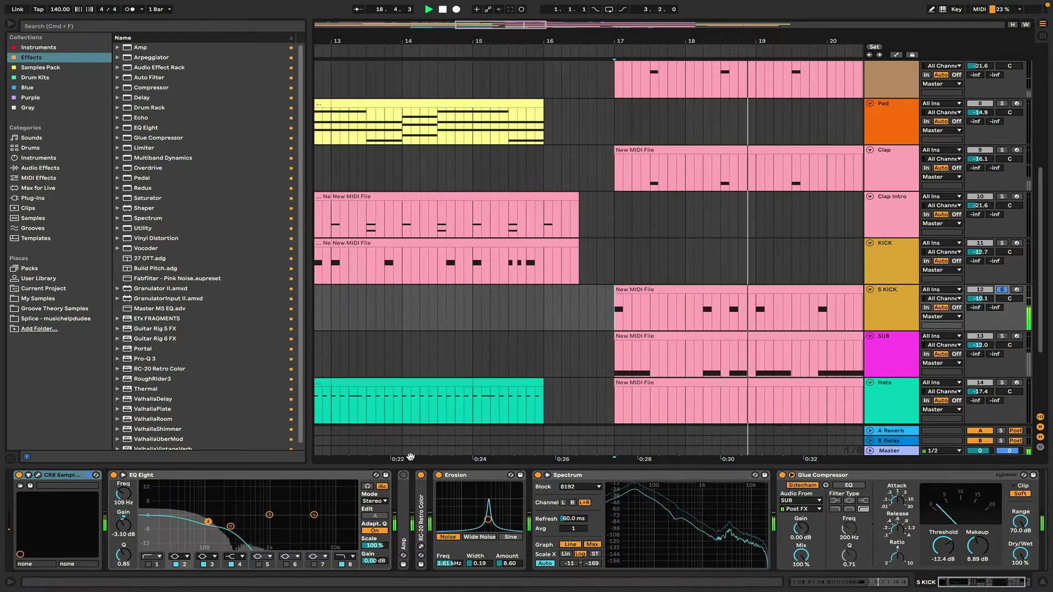
left_click(38, 475)
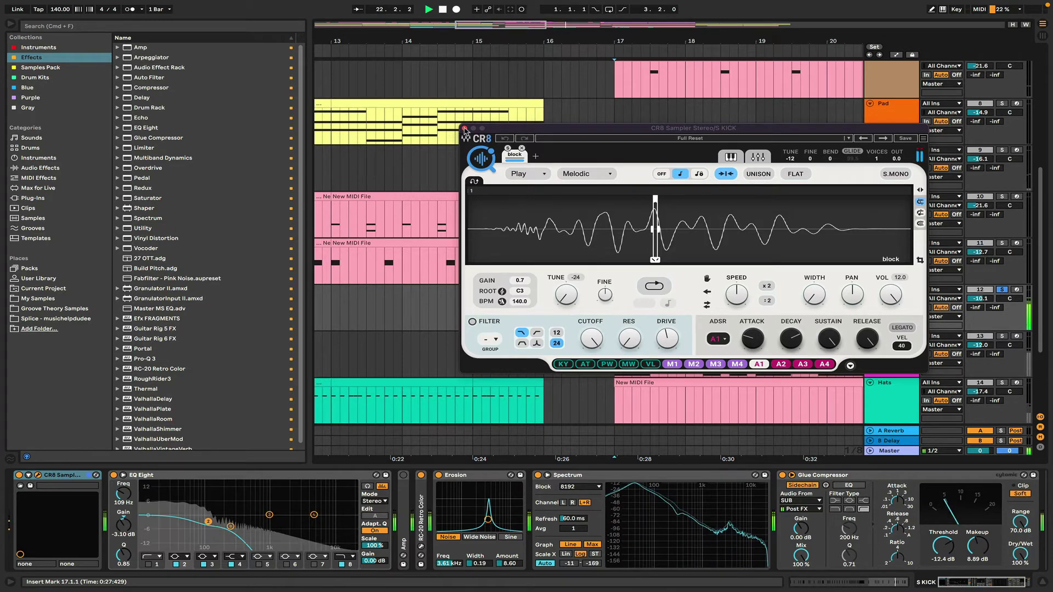
left_click(850, 365)
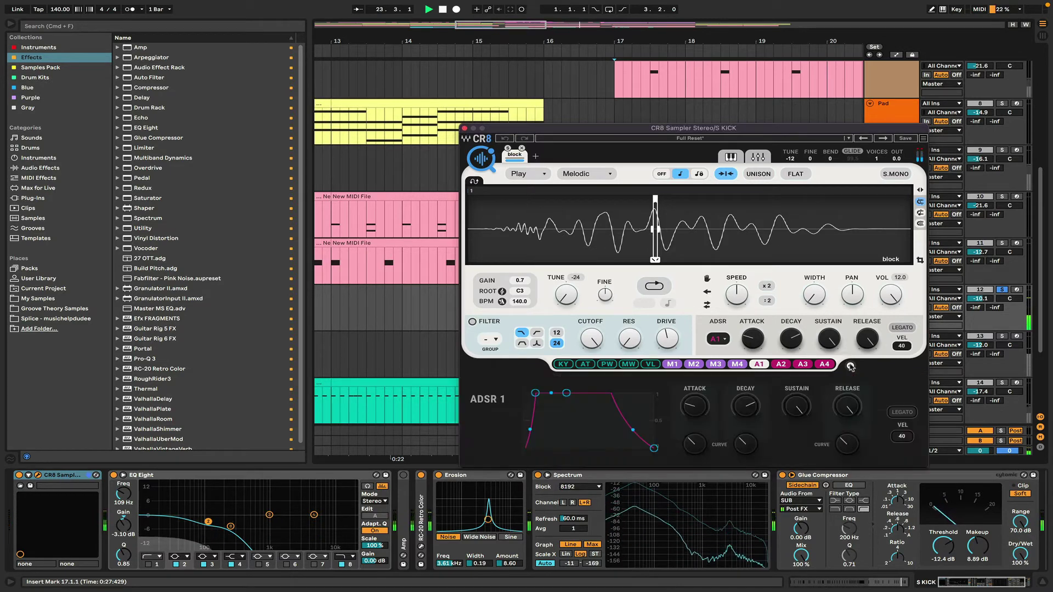
left_click(976, 578)
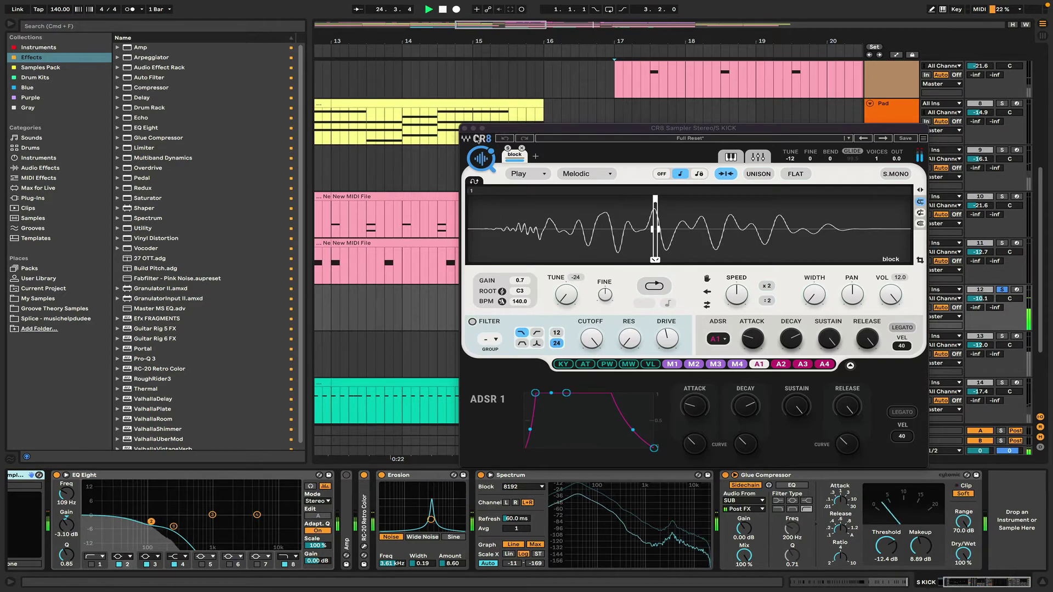
left_click(464, 130)
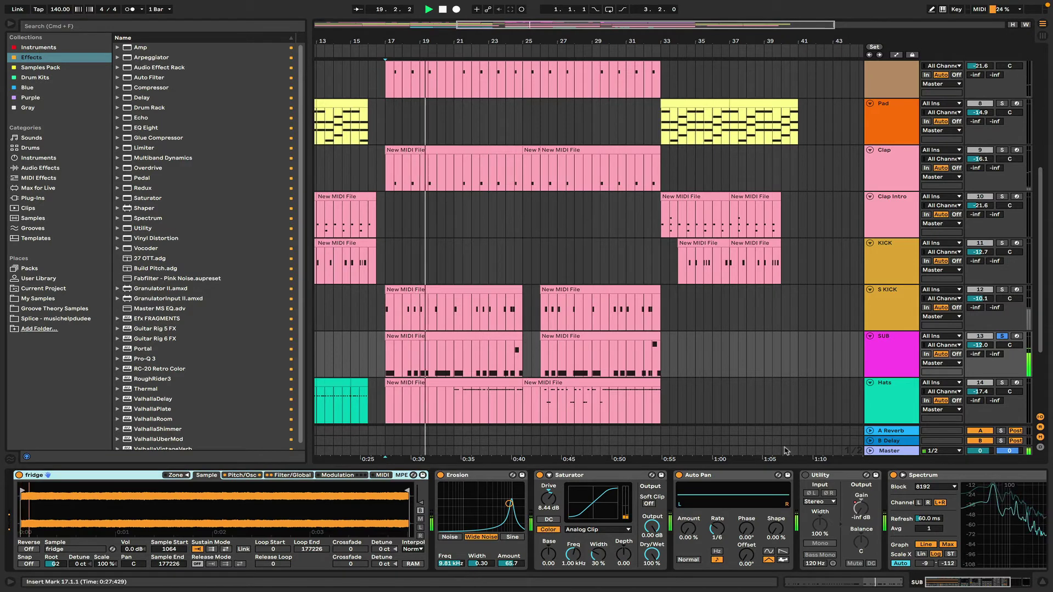
- View the notes of the SUB track's first clip in an enlarged editor during playback, and shrink the editor again
double_click(433, 343)
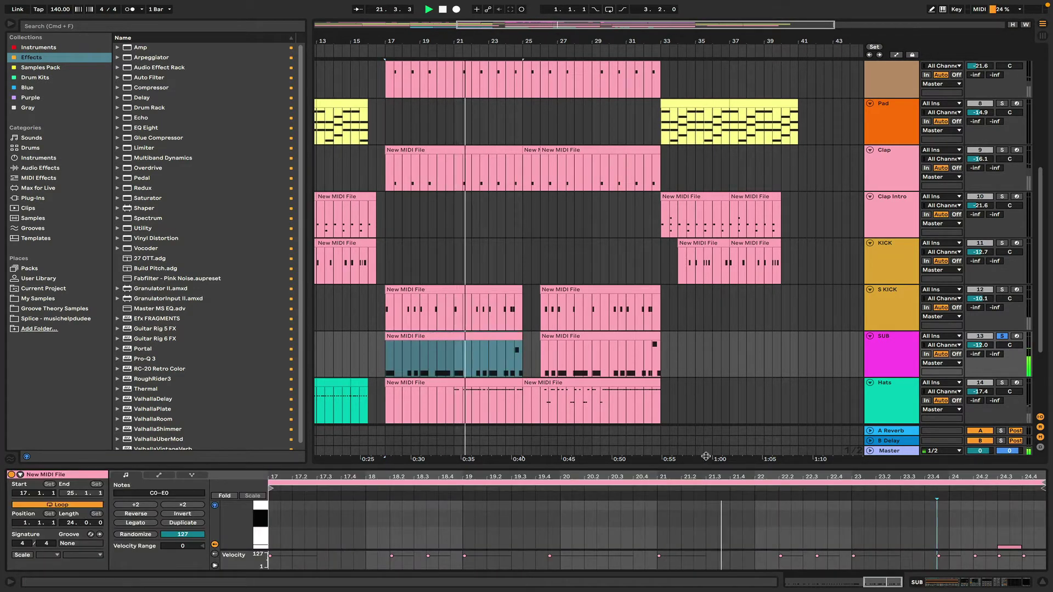
left_click_drag(705, 456, 720, 241)
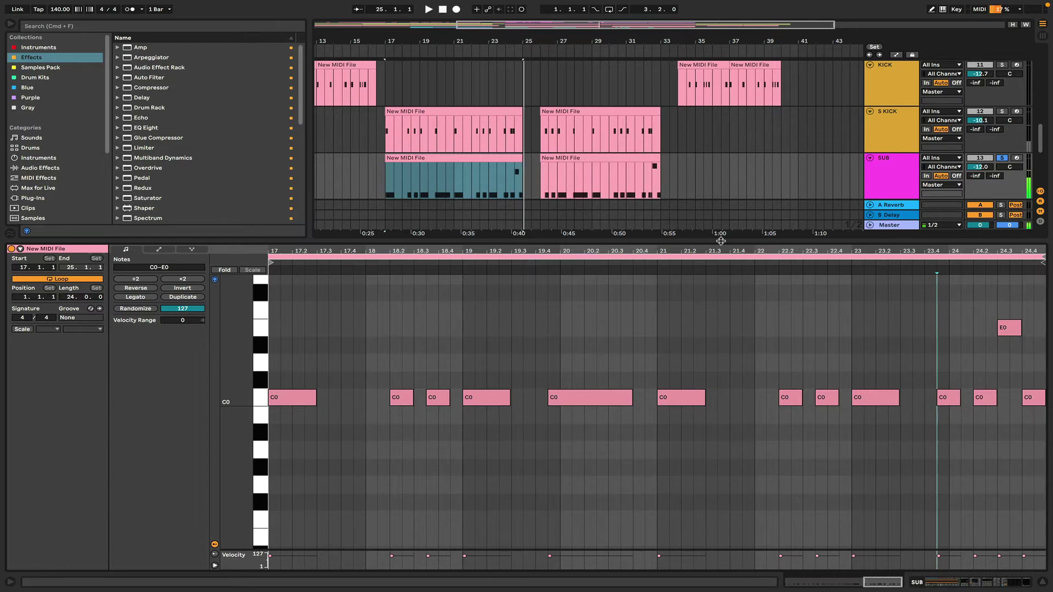
left_click_drag(721, 240, 754, 590)
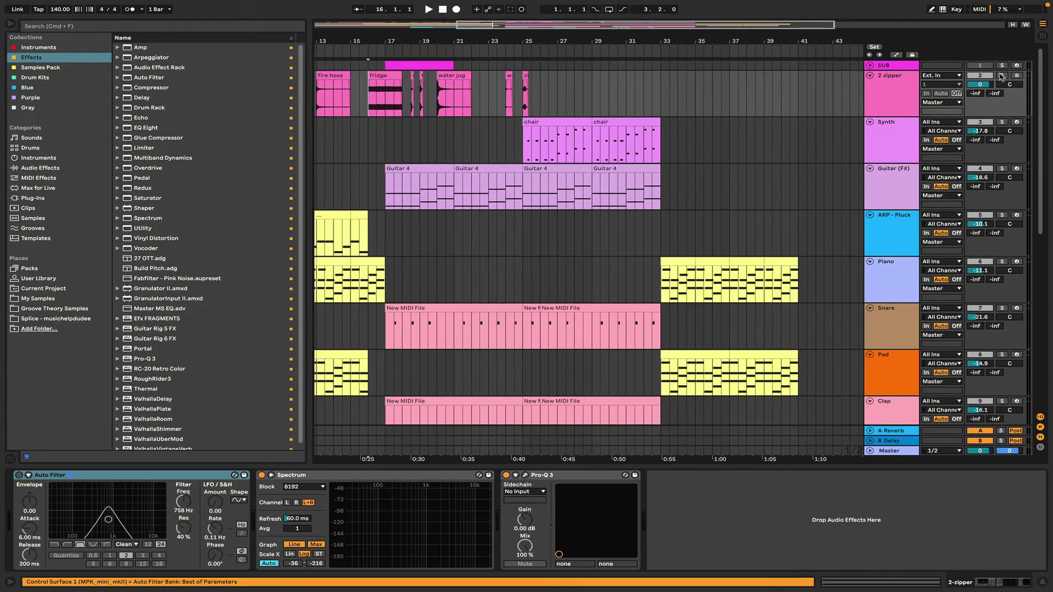
- Play the original fridge sample from bar 16 on the 2 zipper track, and stop playback
key("space")
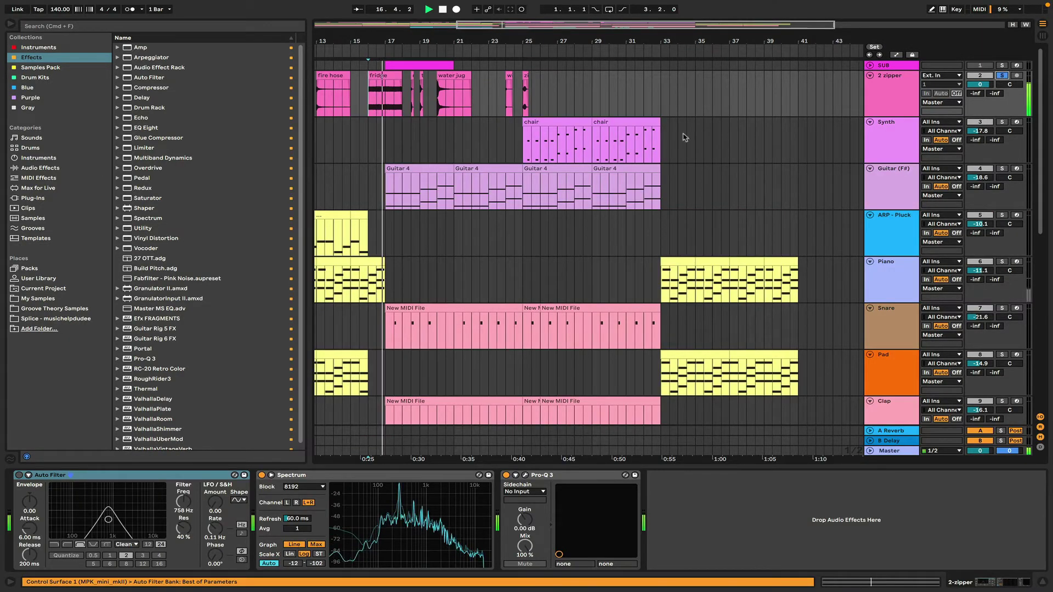
key("space")
- Examine the SUB track's device chain from the fridge sampler through Convex, play the track, and toggle the automation view
scroll(470, 254, "down", 10)
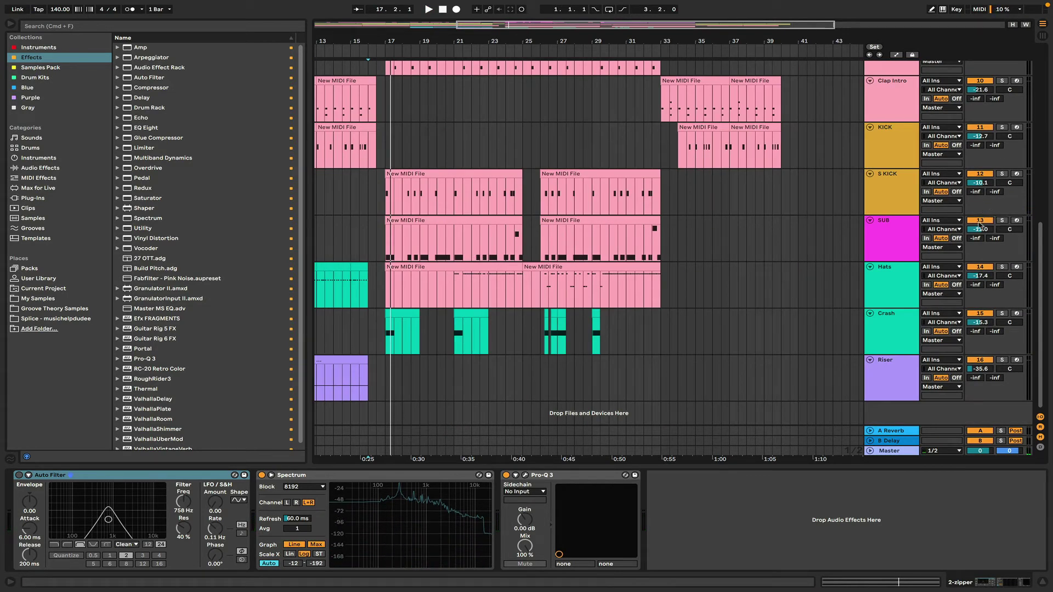
left_click(881, 239)
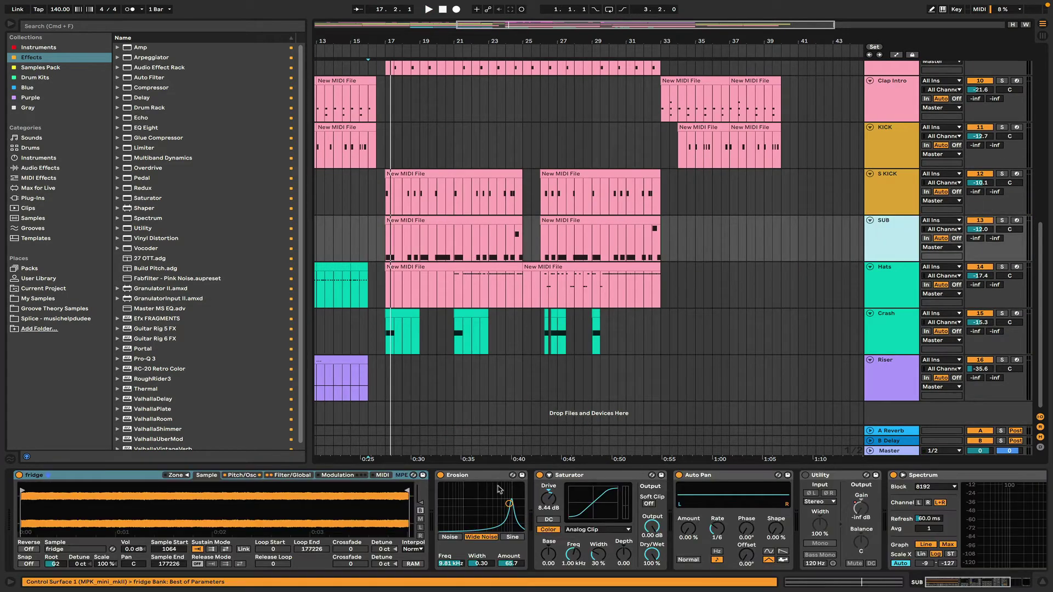
left_click_drag(960, 576, 984, 584)
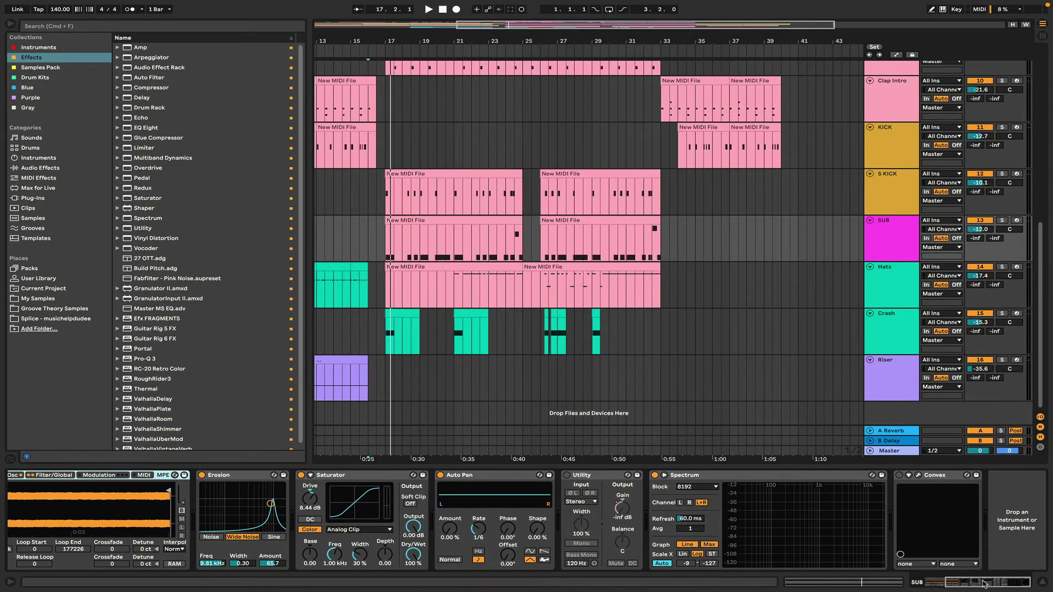
key("space")
key("a")
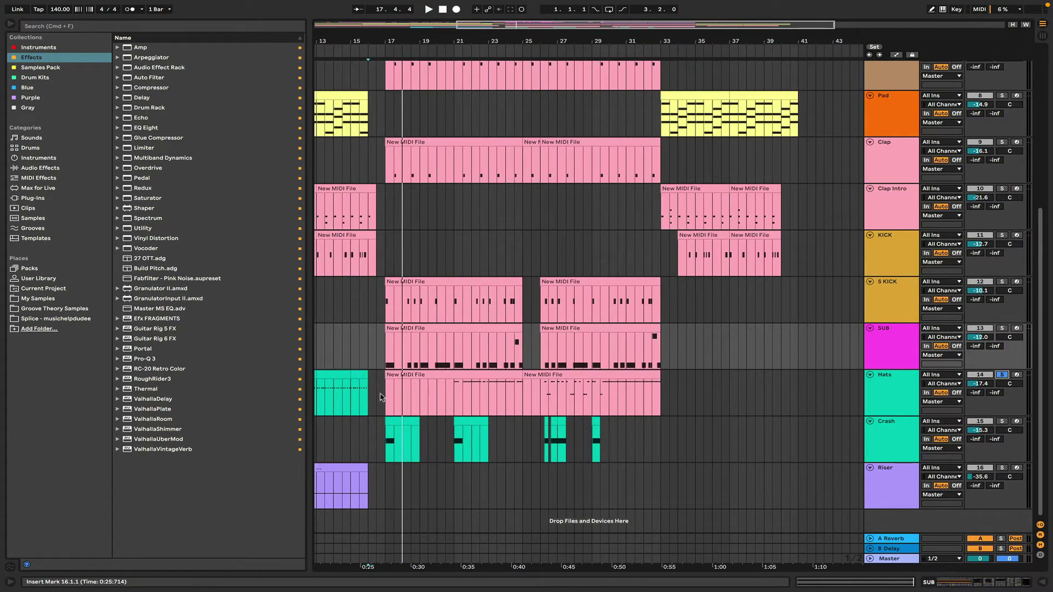
- Play the soloed Hats track from bar 21 with its cup sample, EQ Eight and Vocoder shown, and select the clip at bar 17
left_click(384, 397)
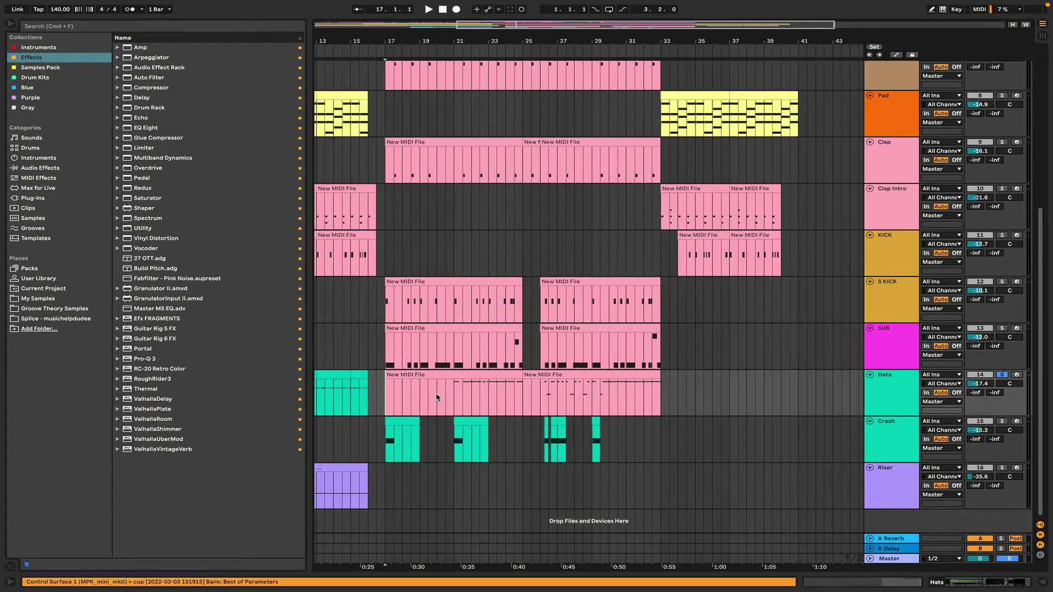
double_click(886, 390)
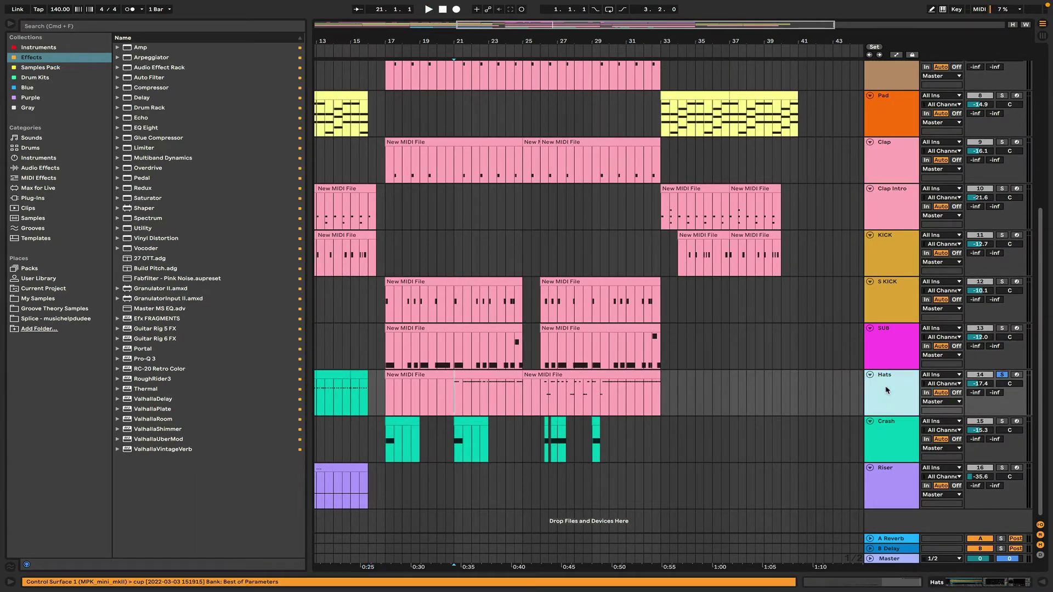
key("space")
scroll(484, 326, "down", 1)
scroll(484, 326, "down", 2)
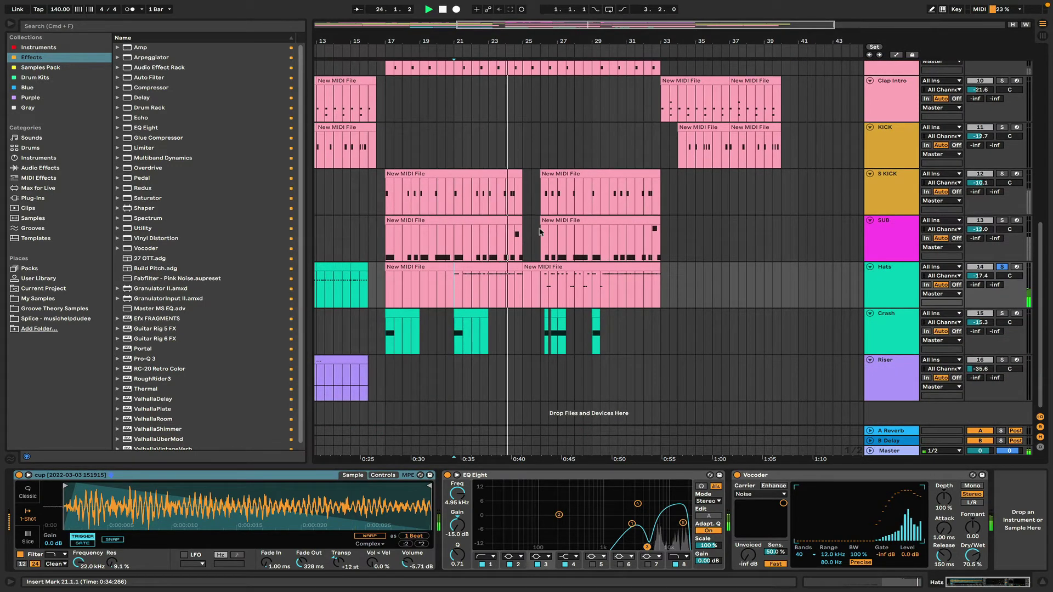
left_click(489, 267)
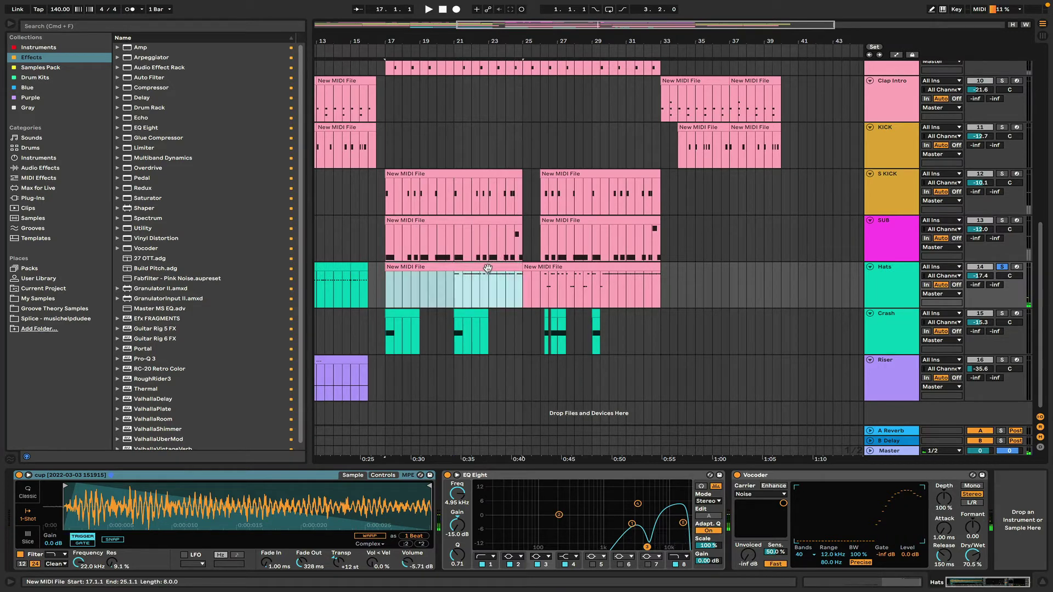
- Open the notes of the Hats track's clip at bar 17 in the clip editor and resize the editor
double_click(494, 267)
left_click_drag(694, 466, 669, 425)
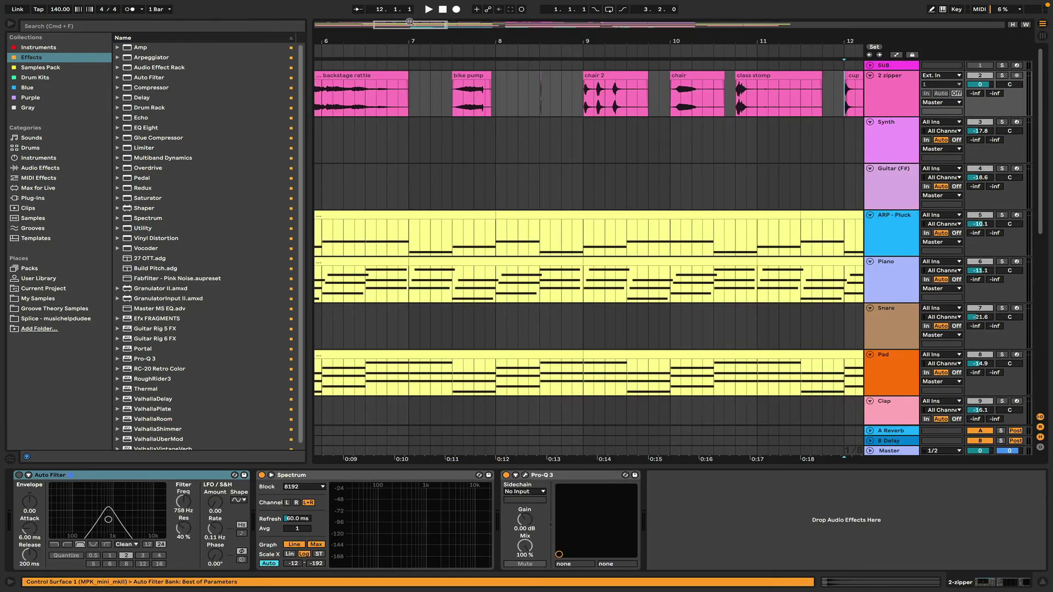
- Play the original cup sample from bar 12 on the soloed 2 zipper track, stop playback, and unsolo the track
key("space")
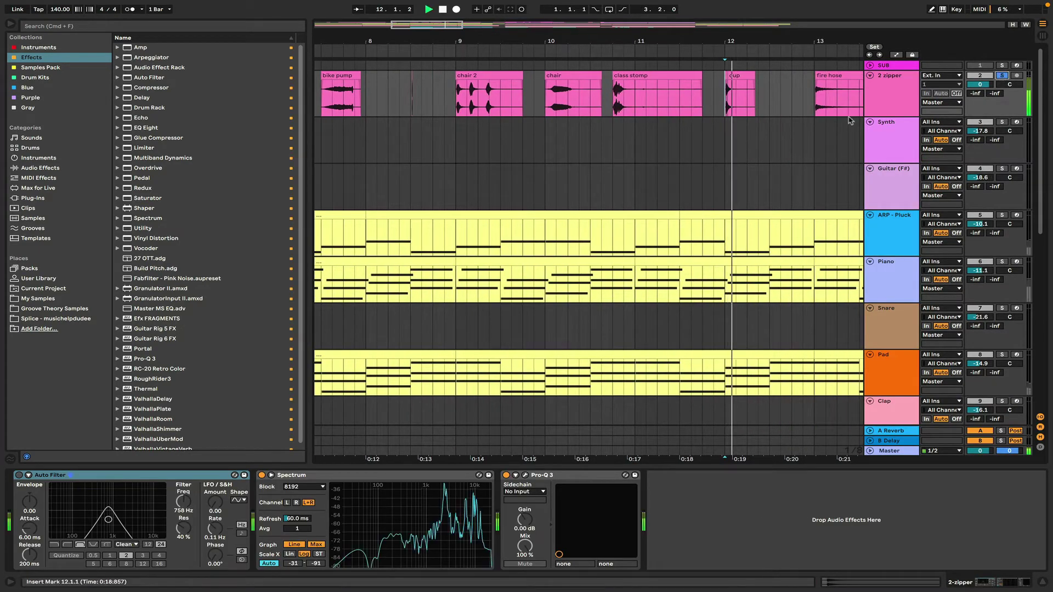
key("space")
left_click(1003, 76)
scroll(699, 233, "down", 10)
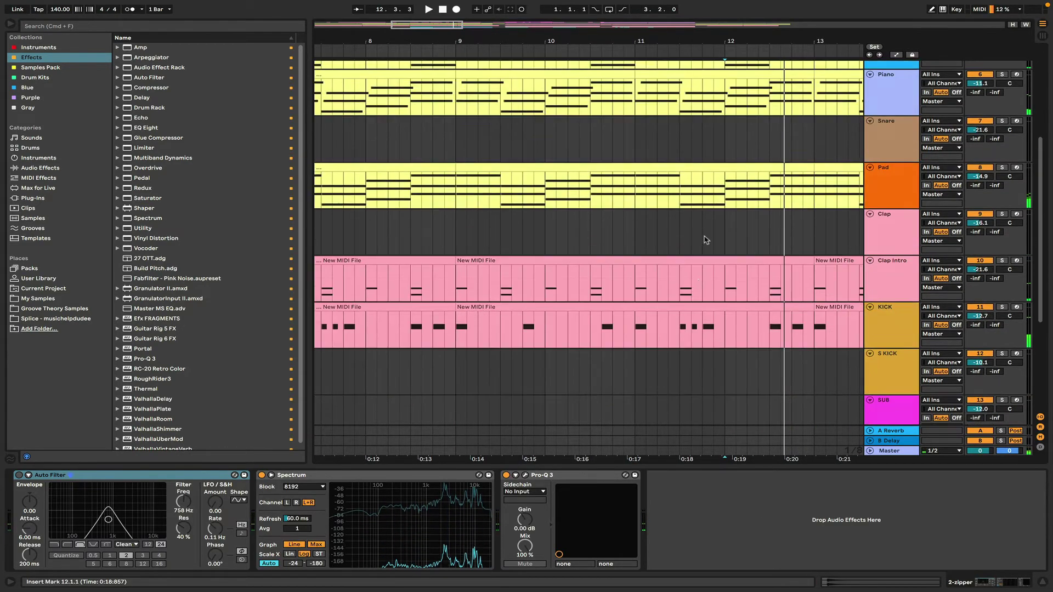
- Show the Hats track's devices and switch the cup sampler through Classic, 1-Shot and Slice modes, ending on 1-Shot
left_click(892, 291)
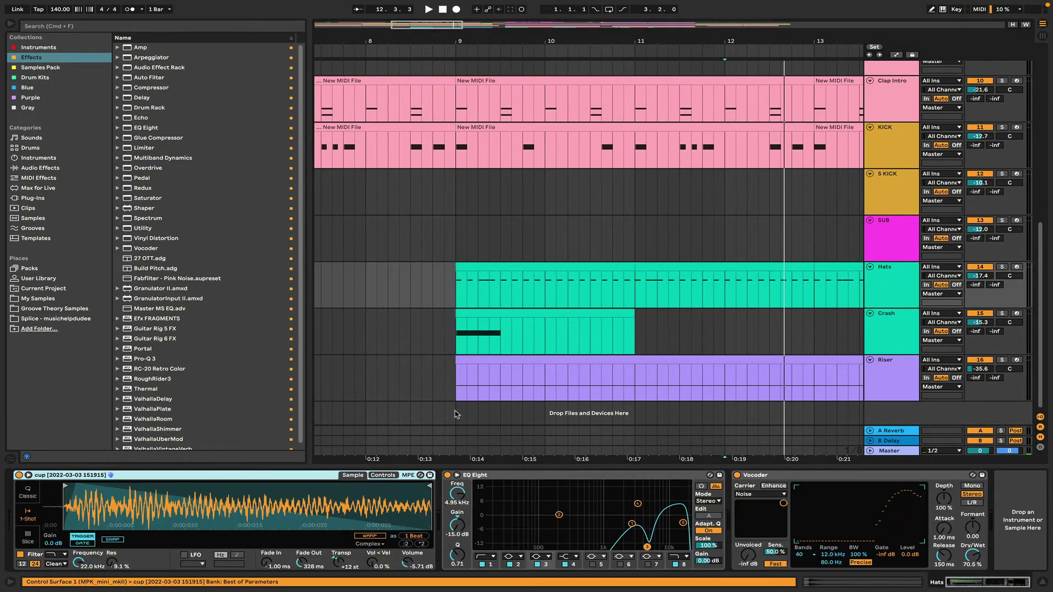
left_click(34, 499)
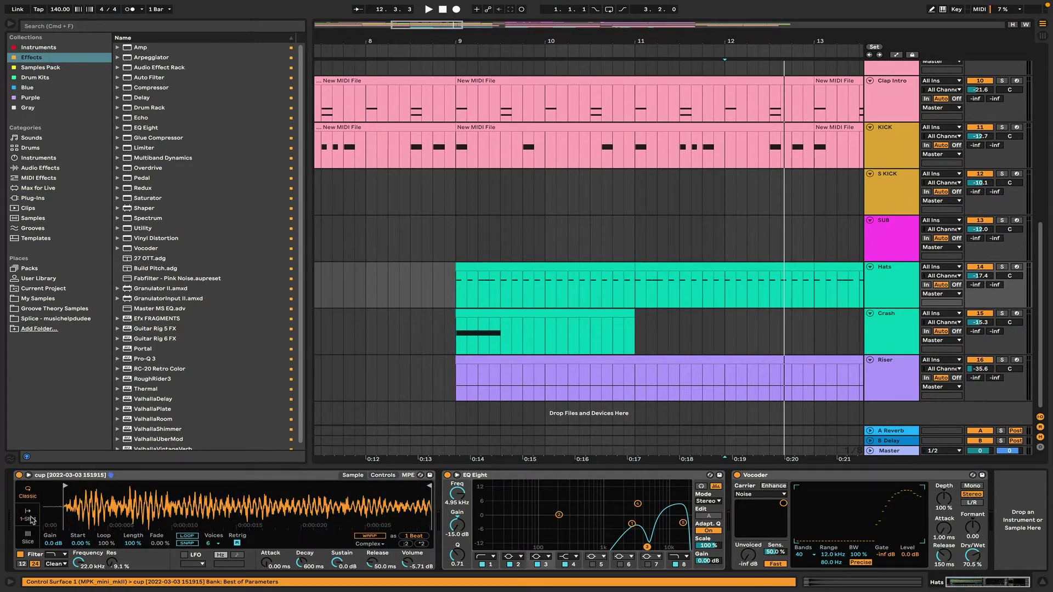
left_click(31, 518)
left_click(28, 535)
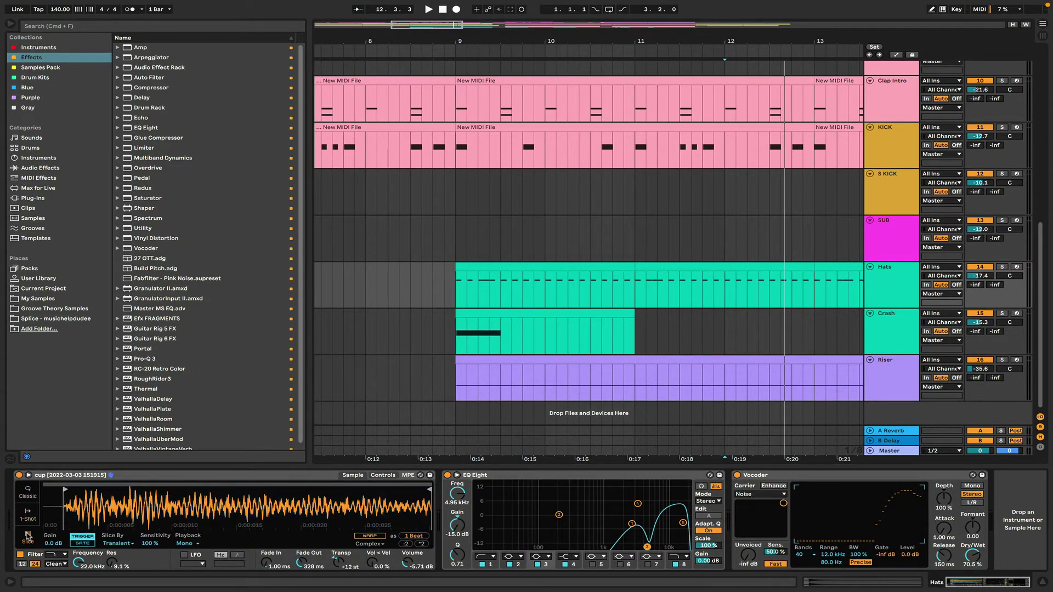
left_click(28, 515)
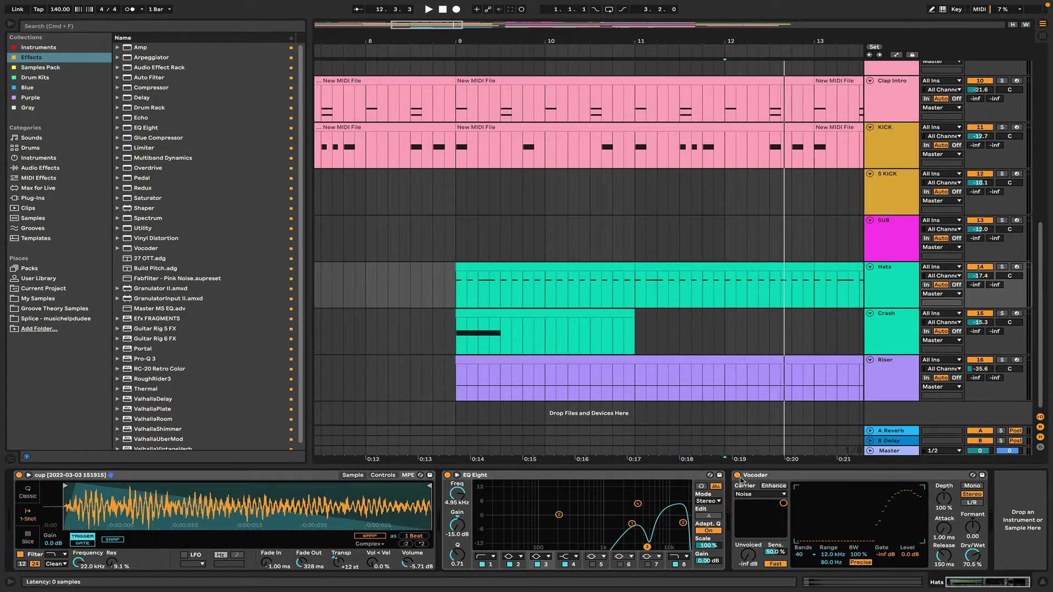
- Solo the Hats track and play it from bar 12, comparing the sound with the Vocoder off and on
left_click(1003, 267)
key("space")
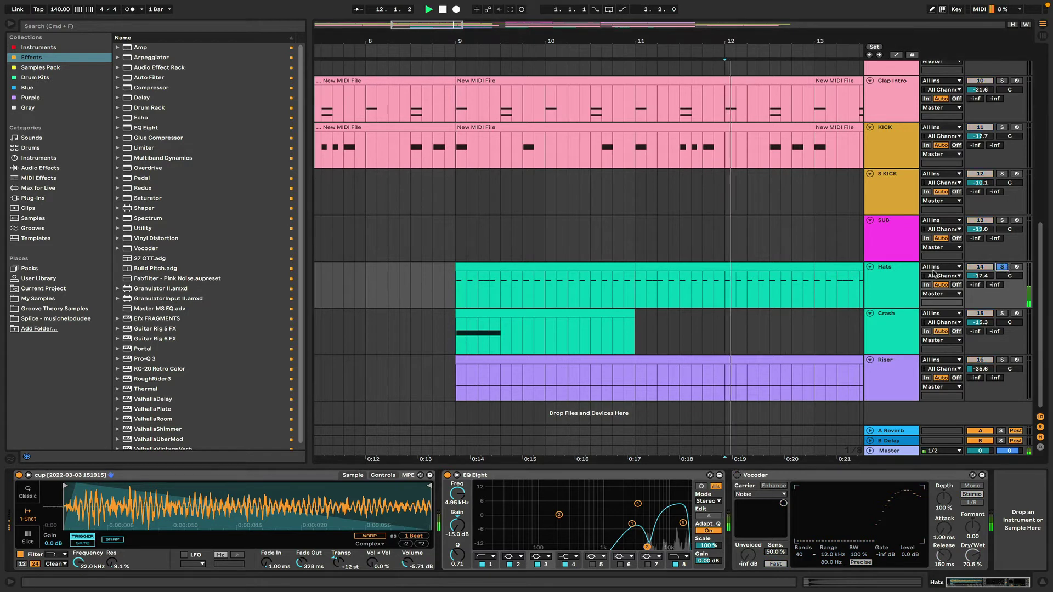
left_click(737, 475)
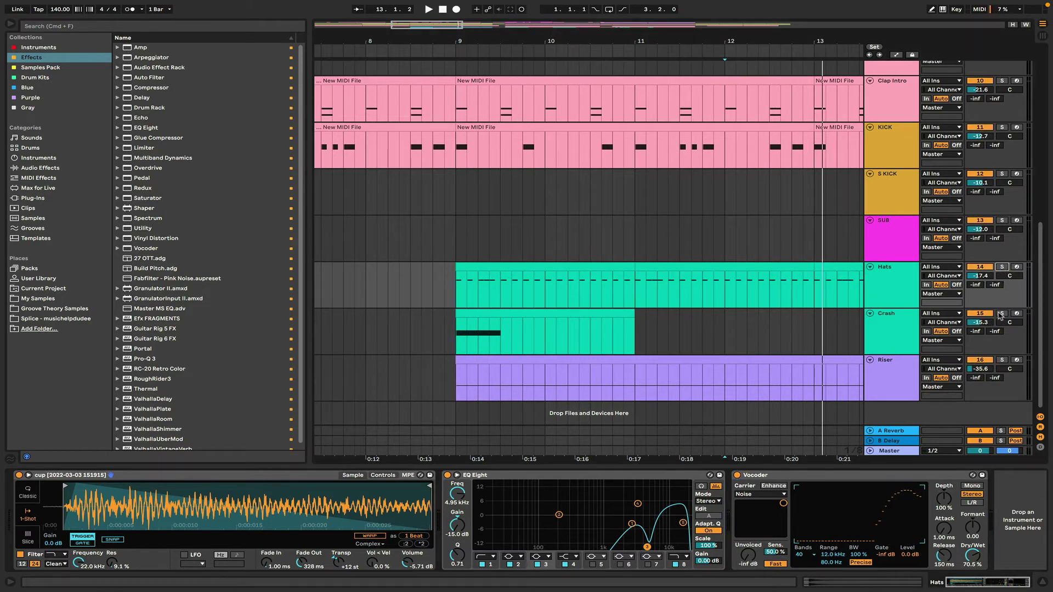
- Play the soloed Crash track from bar 9 with its toy sampler devices shown, and stop playback
left_click(456, 340)
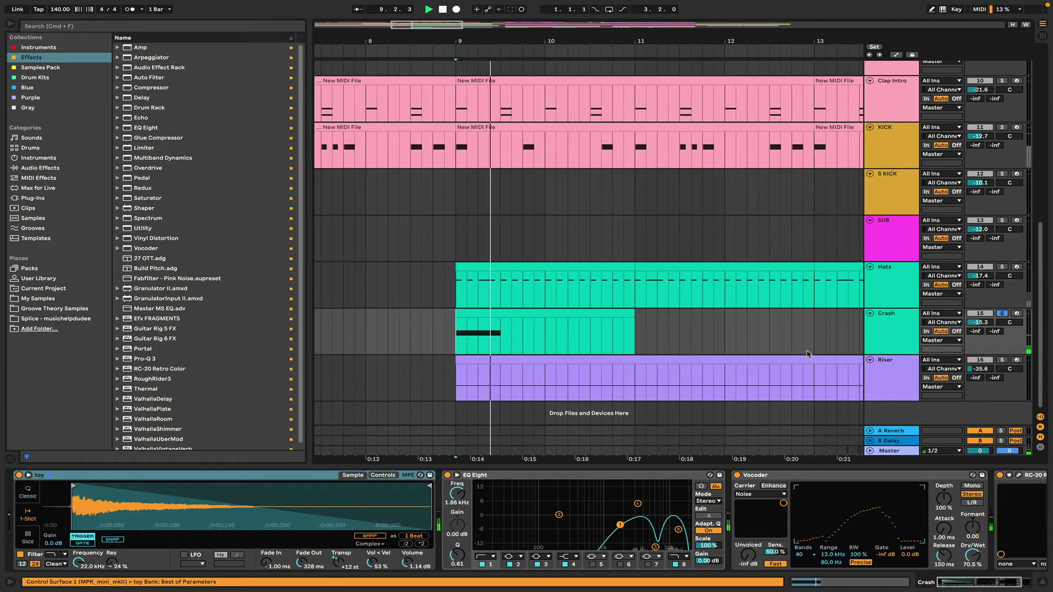
left_click(884, 328)
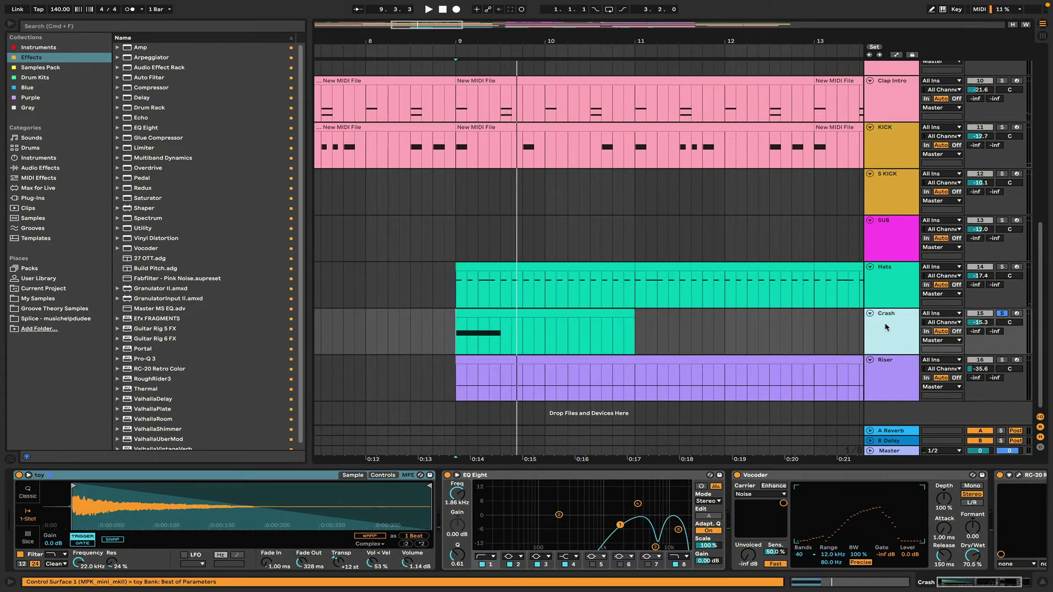
key("space")
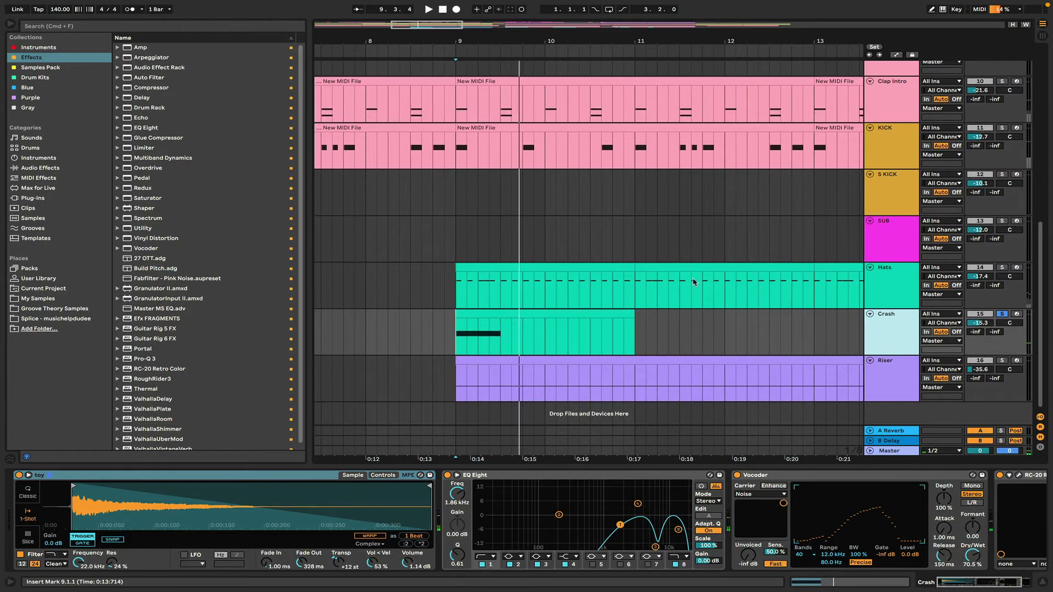
- Play the original toy sample from bar 19 on the soloed 2 zipper track, stop playback, and unsolo the track
scroll(689, 288, "up", 10)
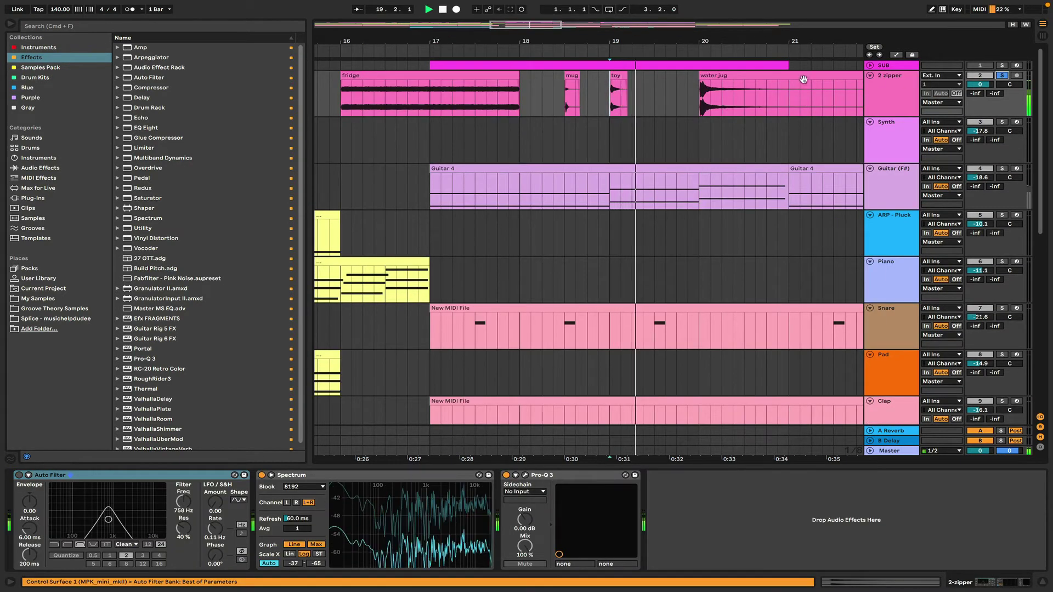
key("space")
left_click(1002, 76)
scroll(663, 192, "down", 10)
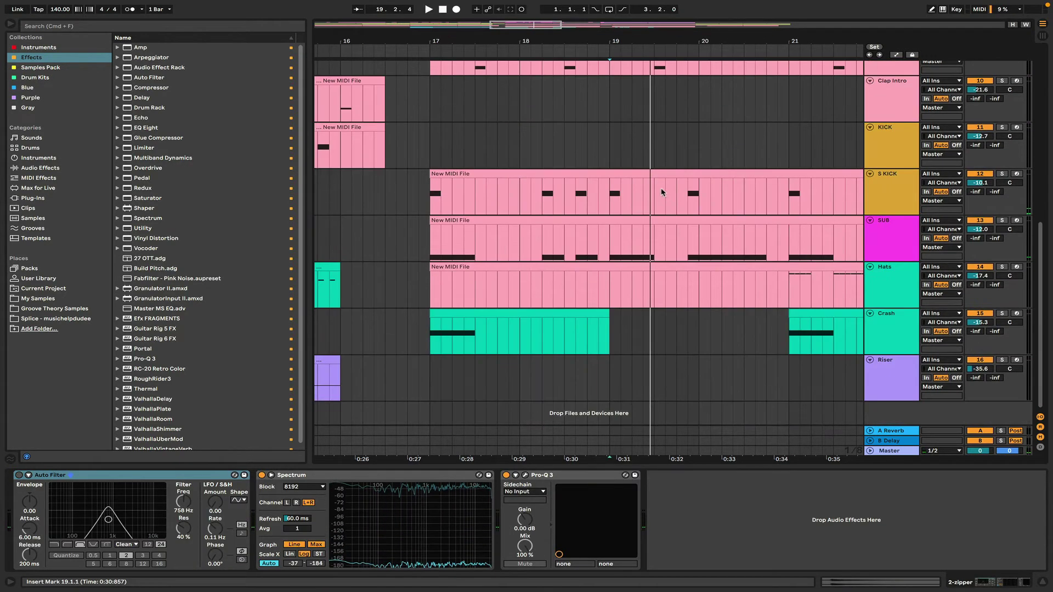
- Solo the Crash track and play it from bar 17, comparing the sound with the Vocoder off and on
left_click(430, 350)
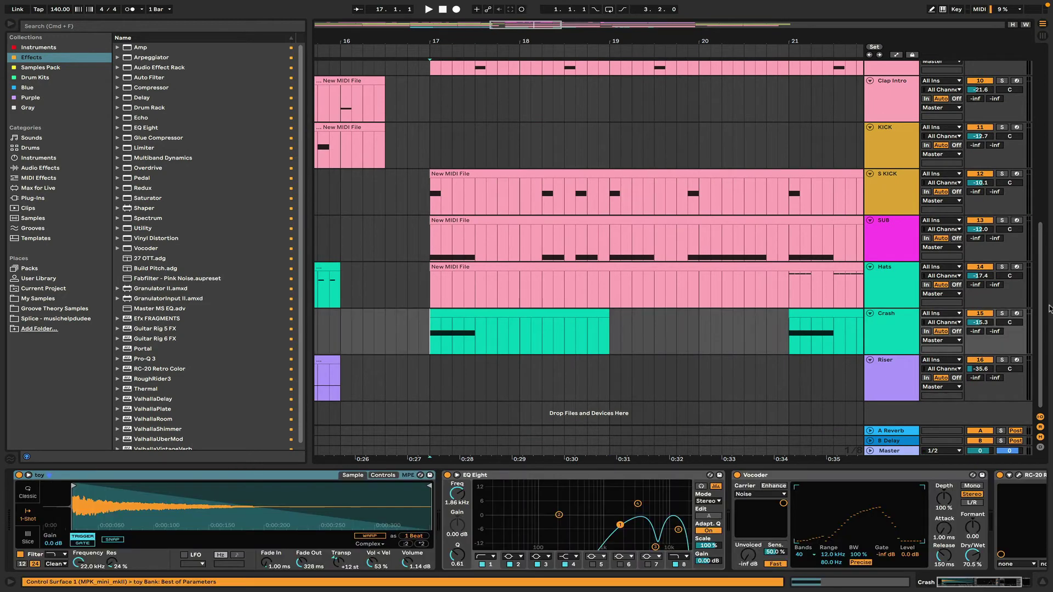
left_click(1001, 315)
key("space")
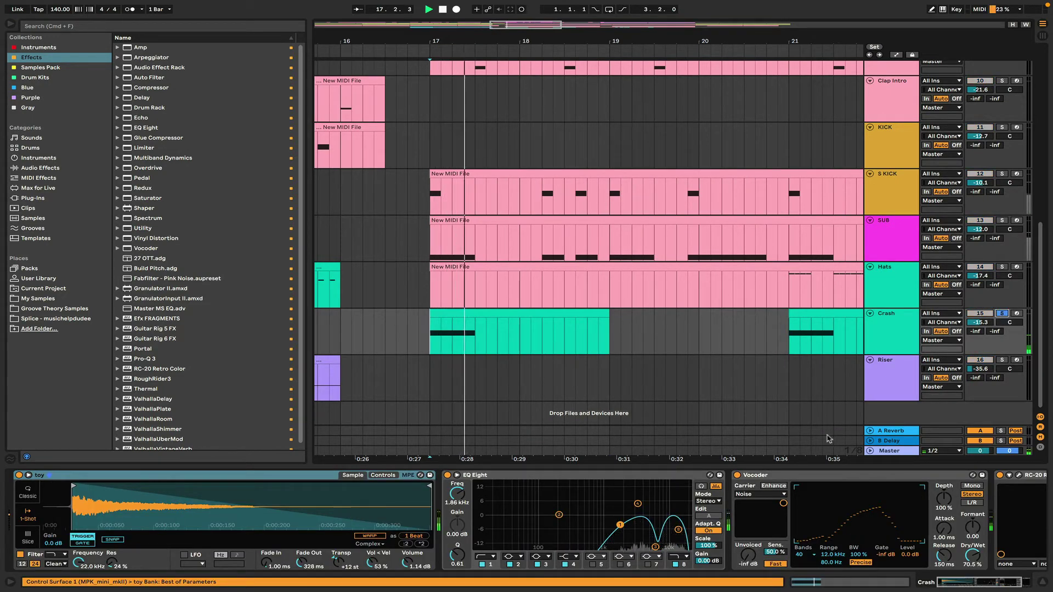
left_click(737, 476)
key("space")
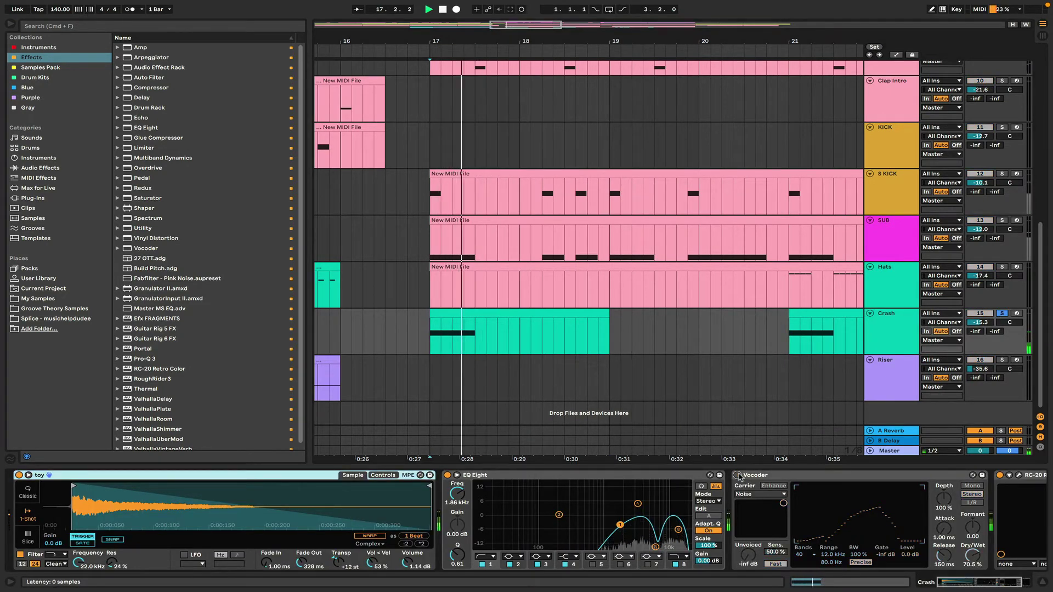
key("space")
left_click(737, 475)
key("space")
key("space")
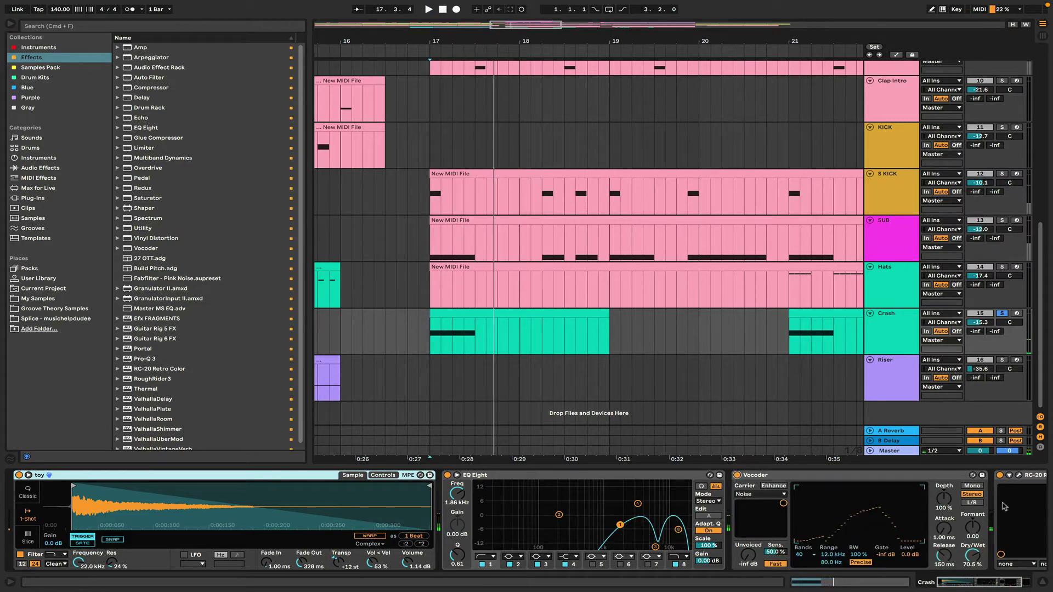
- Switch the Crash track's toy sampler to Classic mode and back to 1-Shot
left_click_drag(985, 584, 935, 585)
left_click(28, 496)
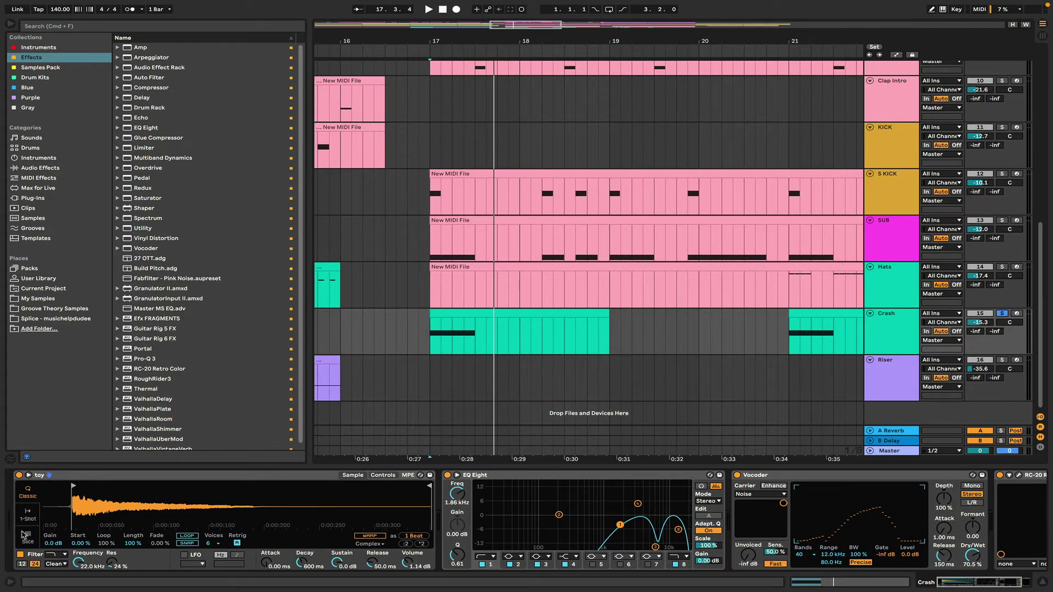
left_click(27, 514)
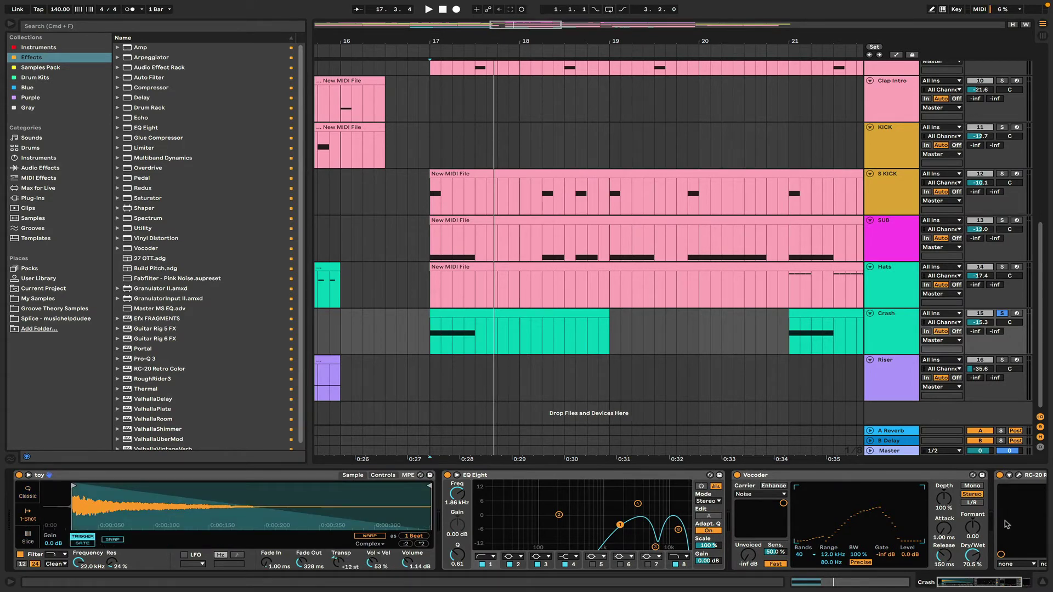
- Open the RC-20 Retro Color plug-in at the end of the Crash track's device chain to view its settings, and close it
left_click_drag(990, 583, 1018, 582)
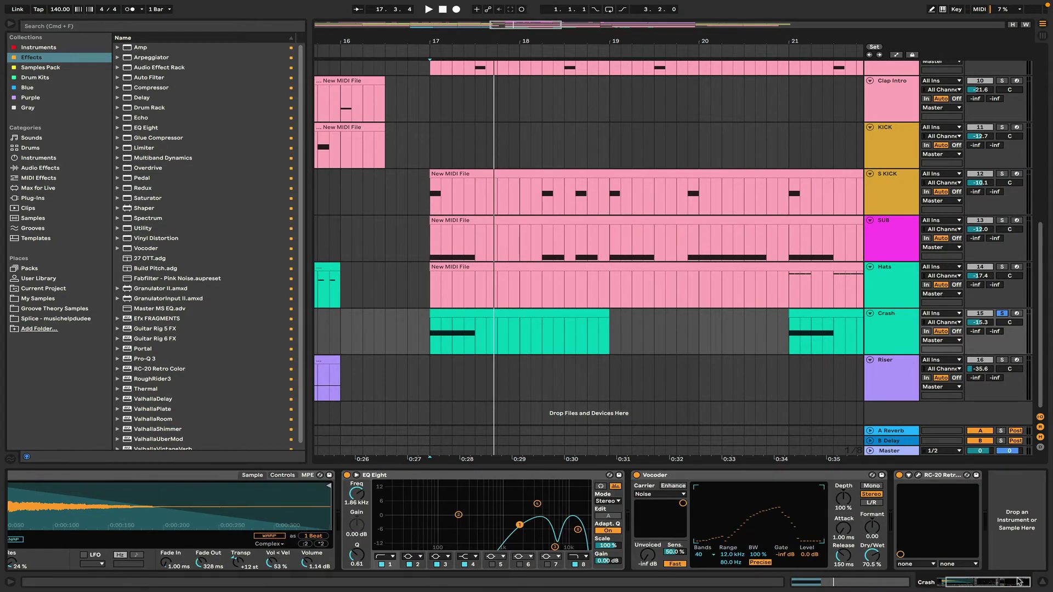
left_click(918, 475)
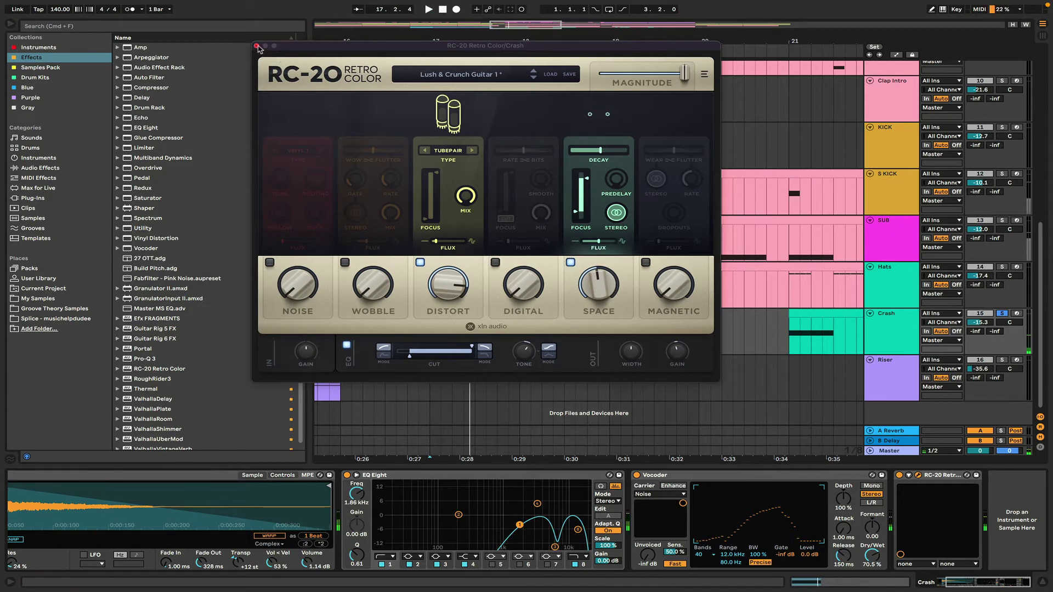
left_click(256, 46)
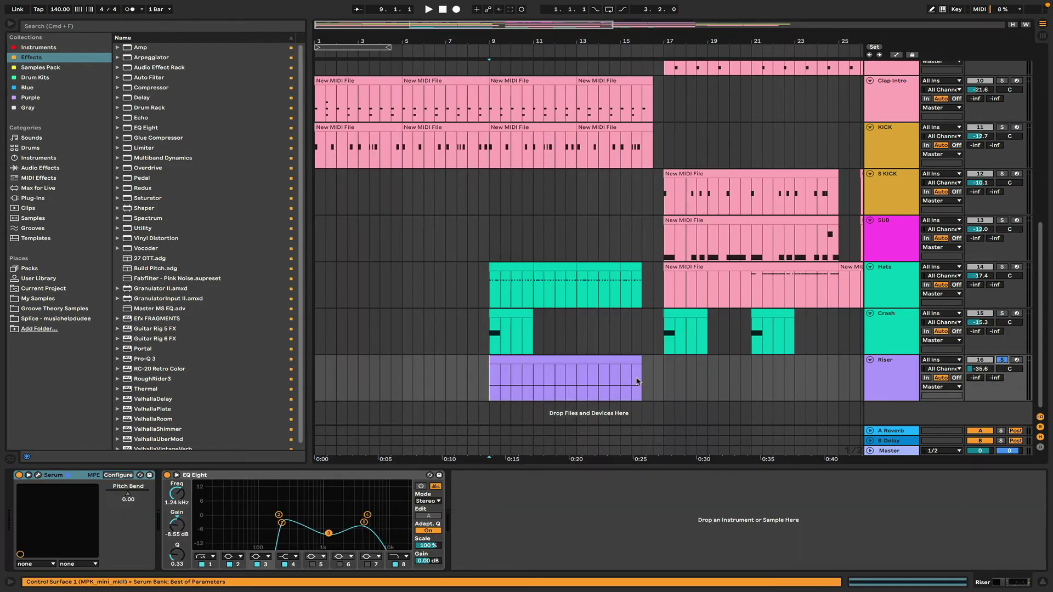
- View the notes of the Riser clip at bar 9 in an enlarged editor, play the clip soloed, and stop playback
double_click(517, 361)
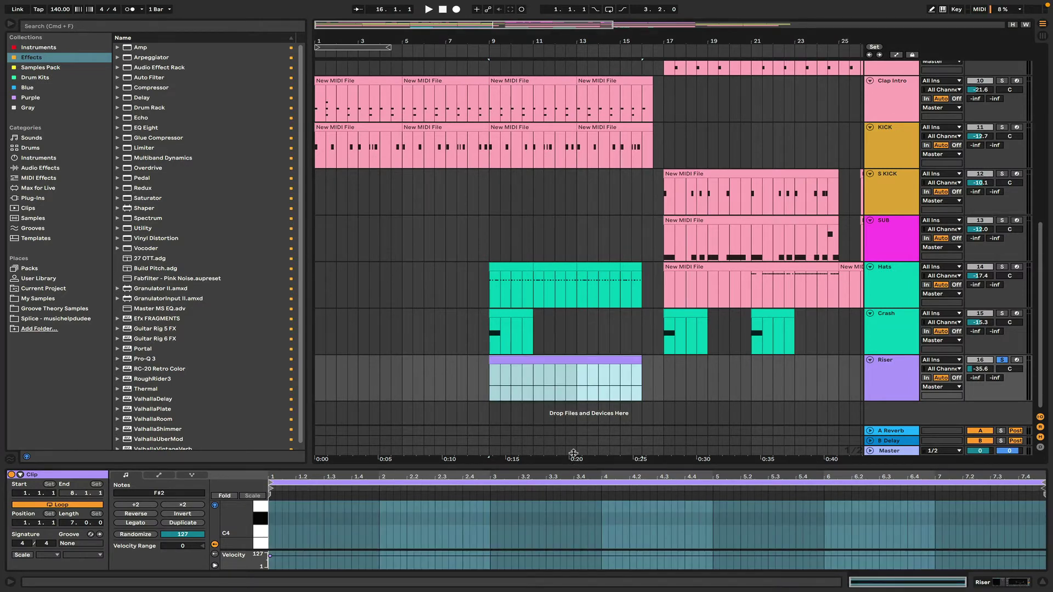
left_click_drag(573, 453, 572, 190)
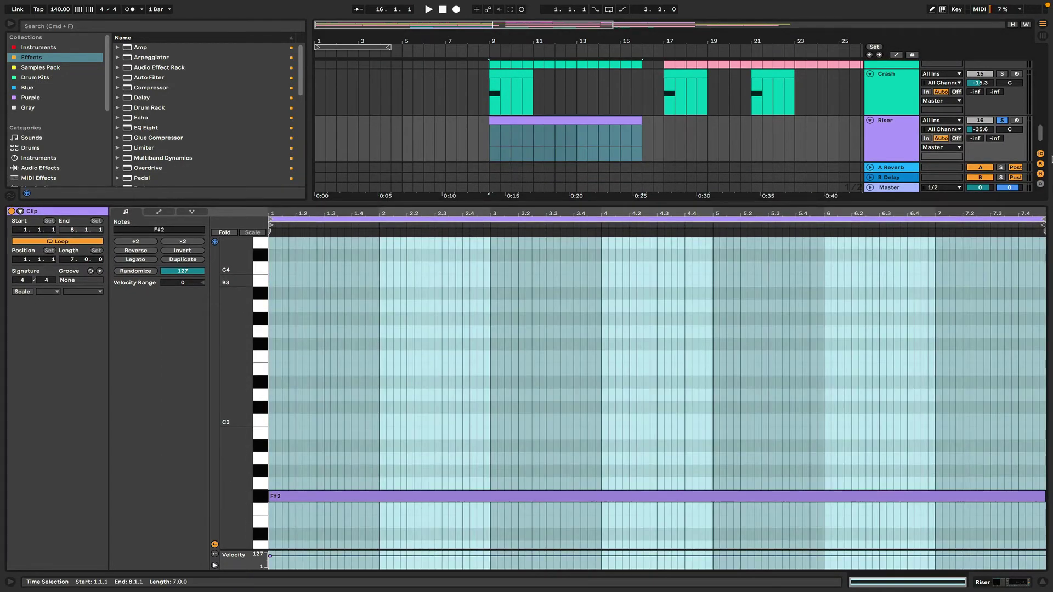
left_click(663, 154)
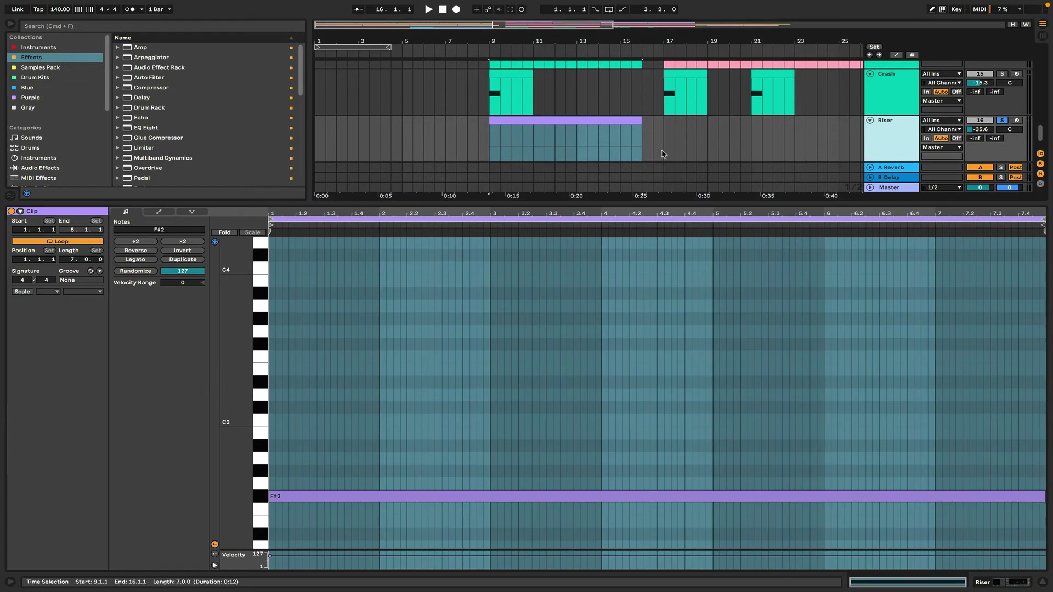
key("space")
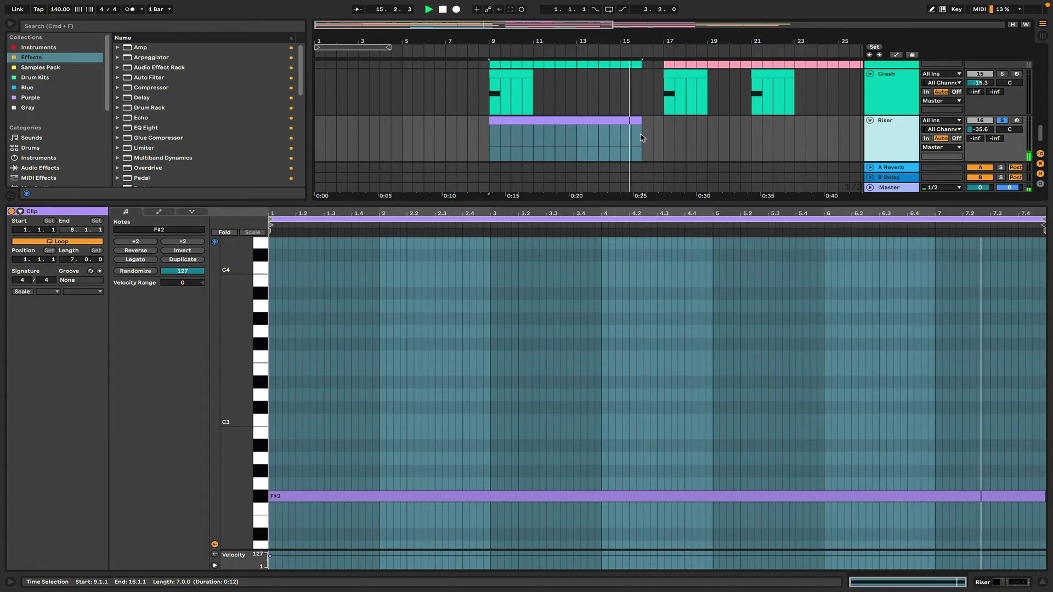
key("space")
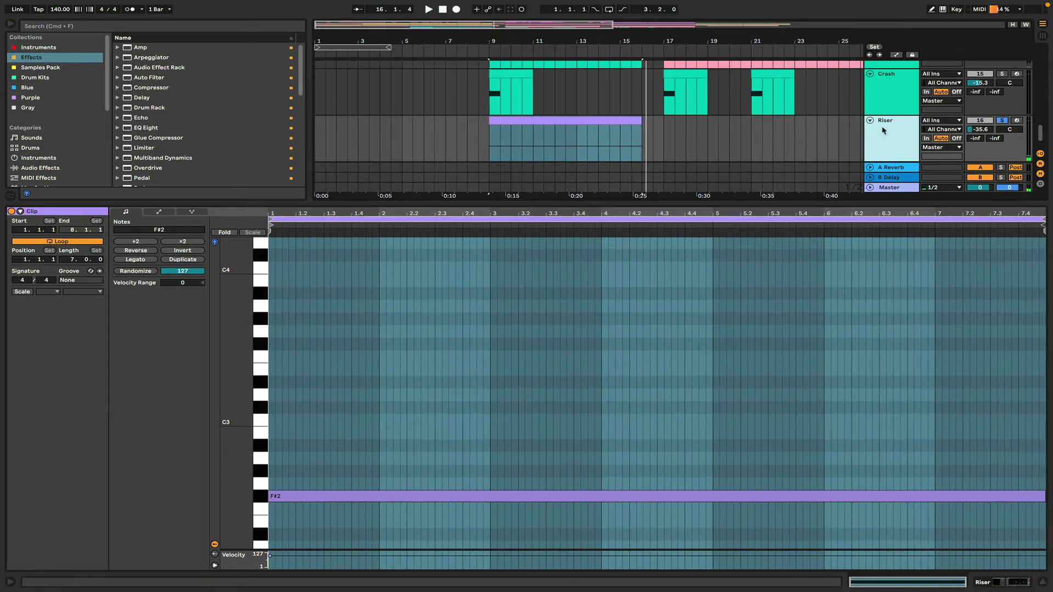
- Unsolo the Riser track, examine its Serum synth settings in the plug-in window, and close the window
left_click(1002, 120)
double_click(908, 137)
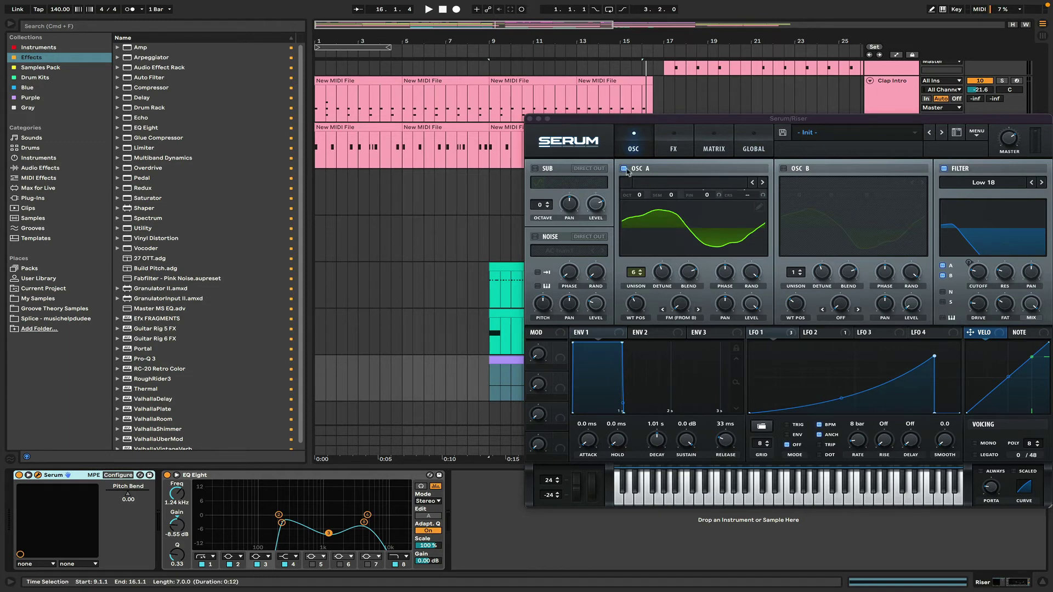
left_click_drag(724, 119, 579, 122)
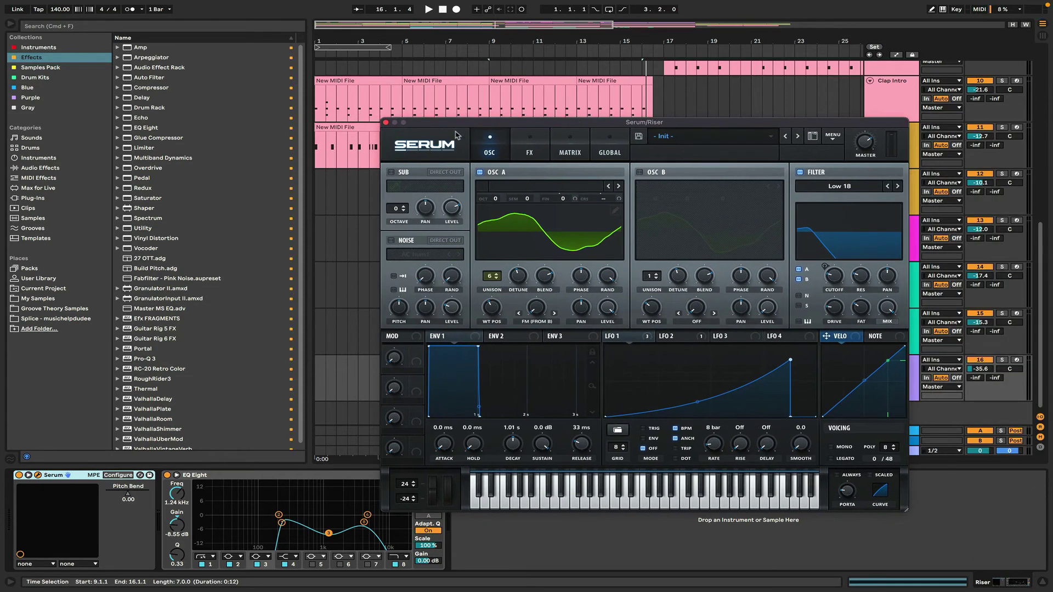
left_click(386, 122)
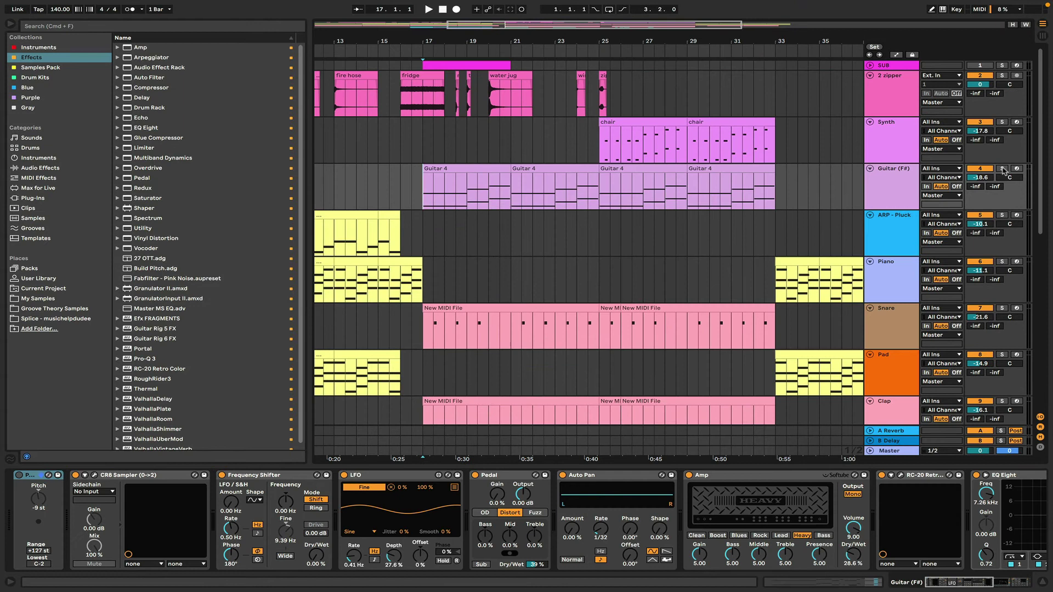
- Solo the Guitar (F#) track and play it from bar 17 with its device chain shown
left_click(1001, 169)
key("space")
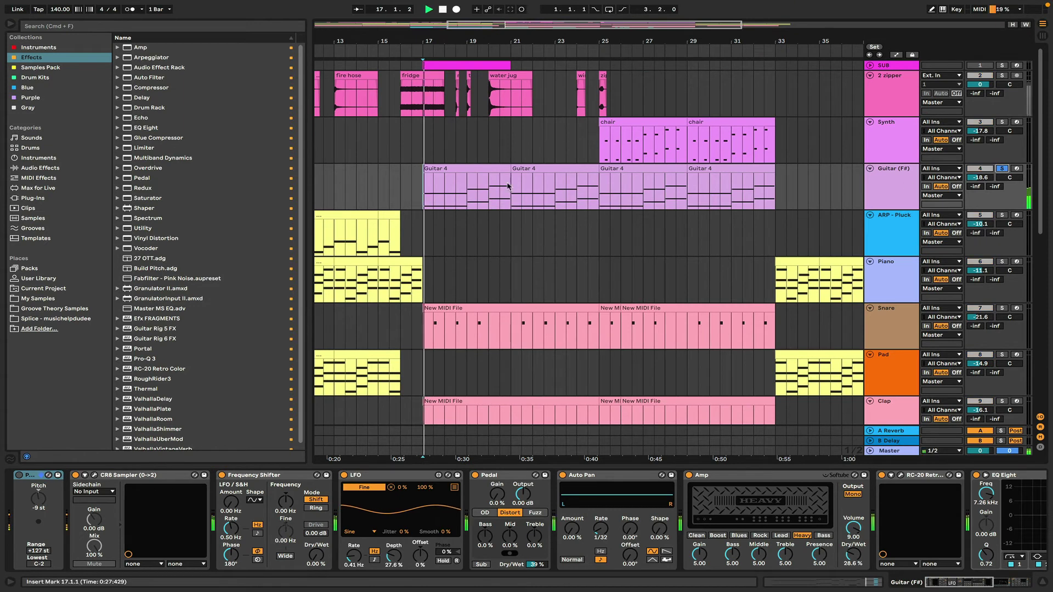
left_click(879, 191)
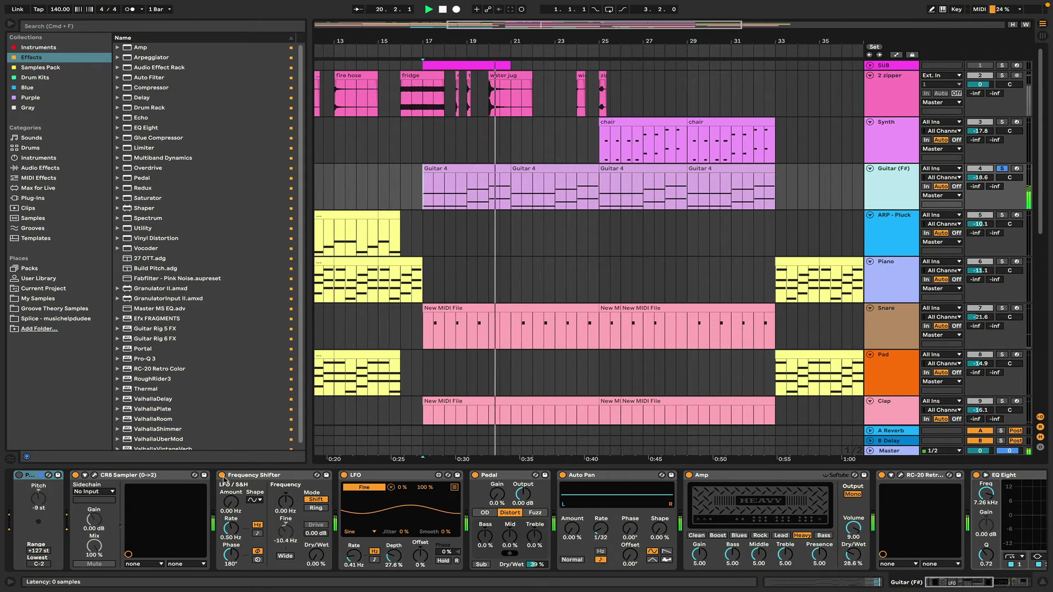
- Open the Guitar track's CR8 Sampler with the backstage rattle sample and expand its ADSR 1 envelope section
left_click(95, 475)
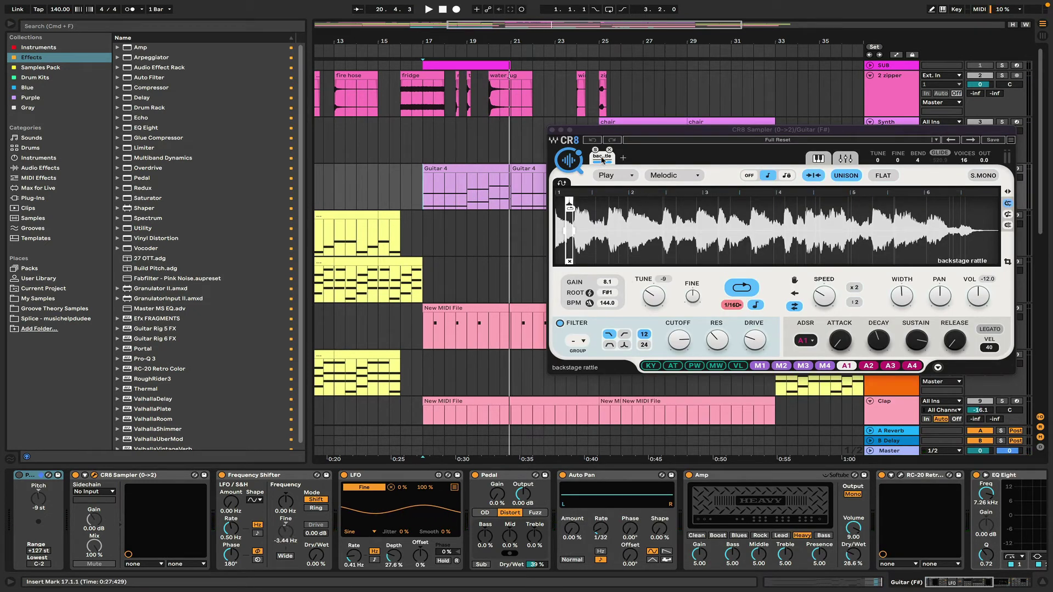
left_click(937, 367)
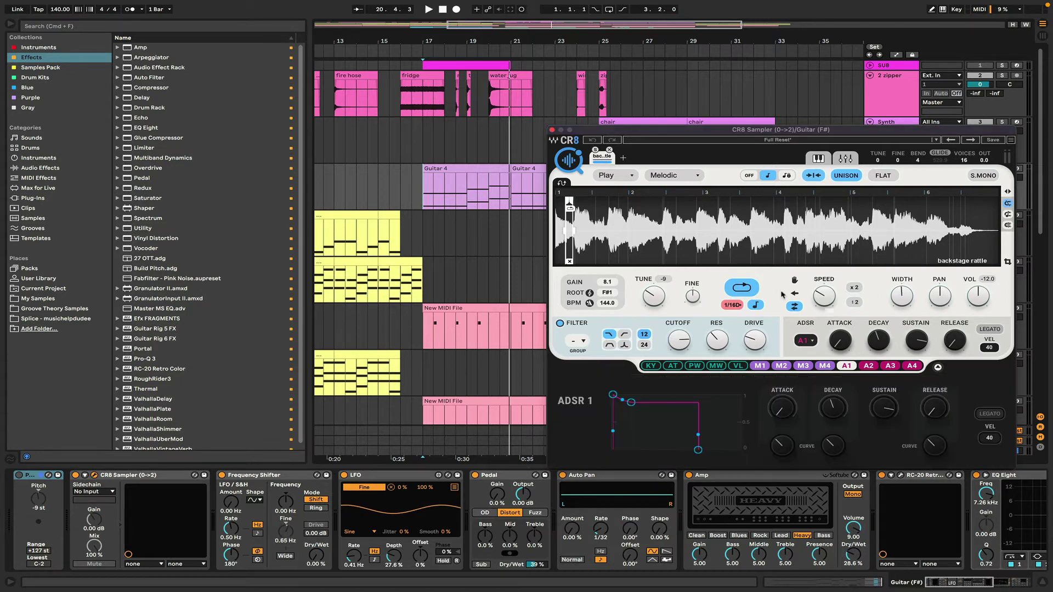
- Close the Guitar track's CR8 Sampler window, reopen it to examine the backstage rattle sample, and close it again
left_click(552, 131)
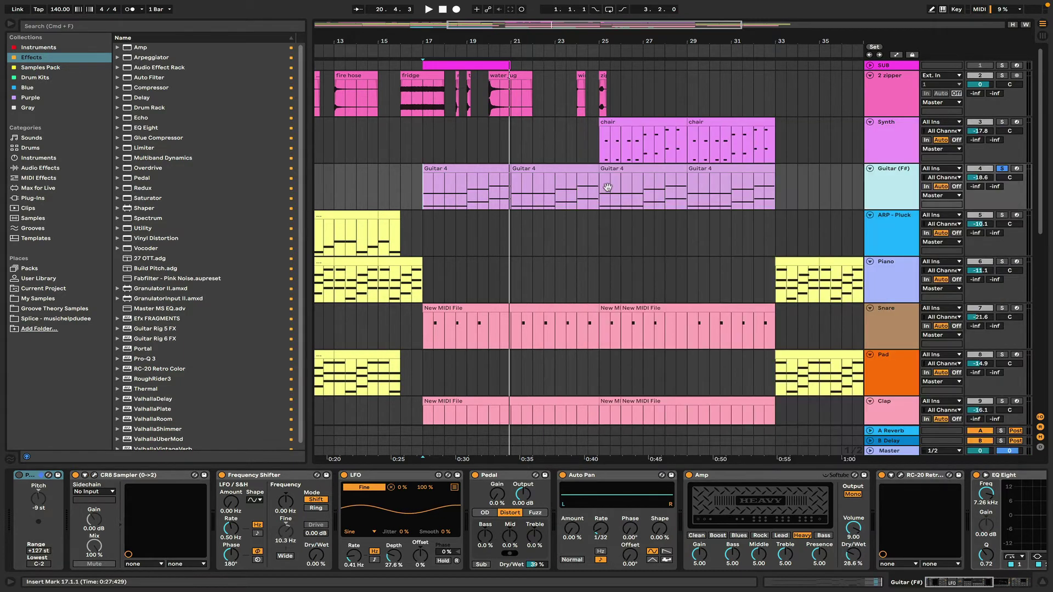
left_click(94, 475)
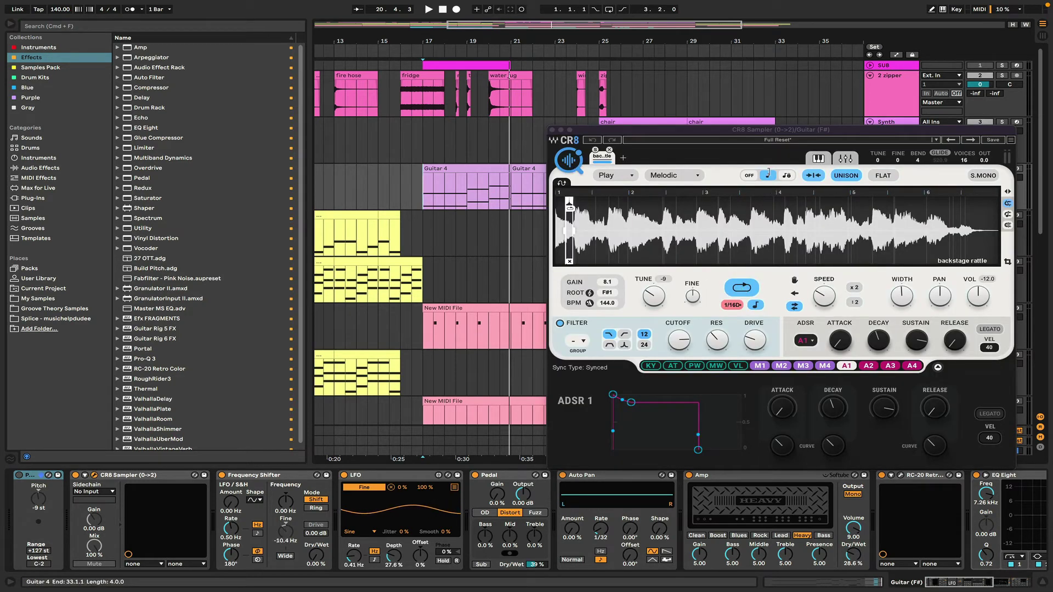
left_click(553, 132)
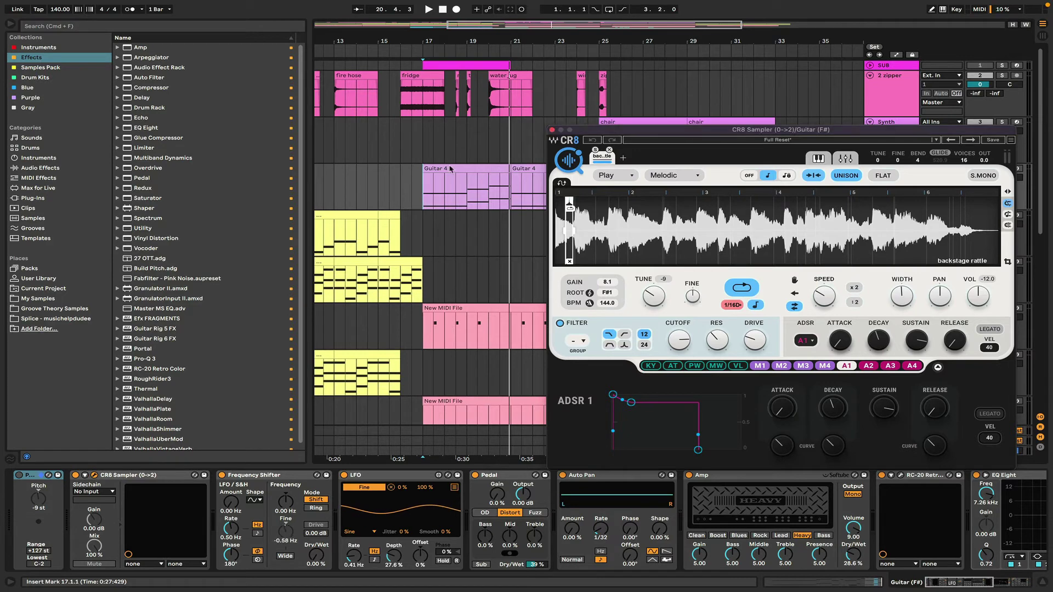
left_click(552, 131)
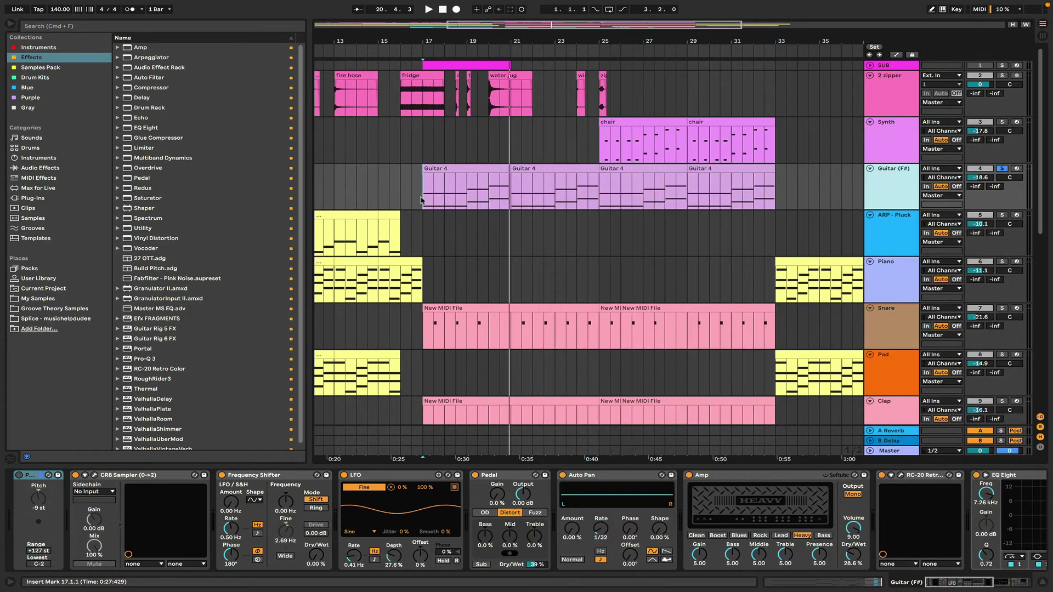
- Play the soloed guitar from bar 17 with attention to its Frequency Shifter device, and stop playback
key("space")
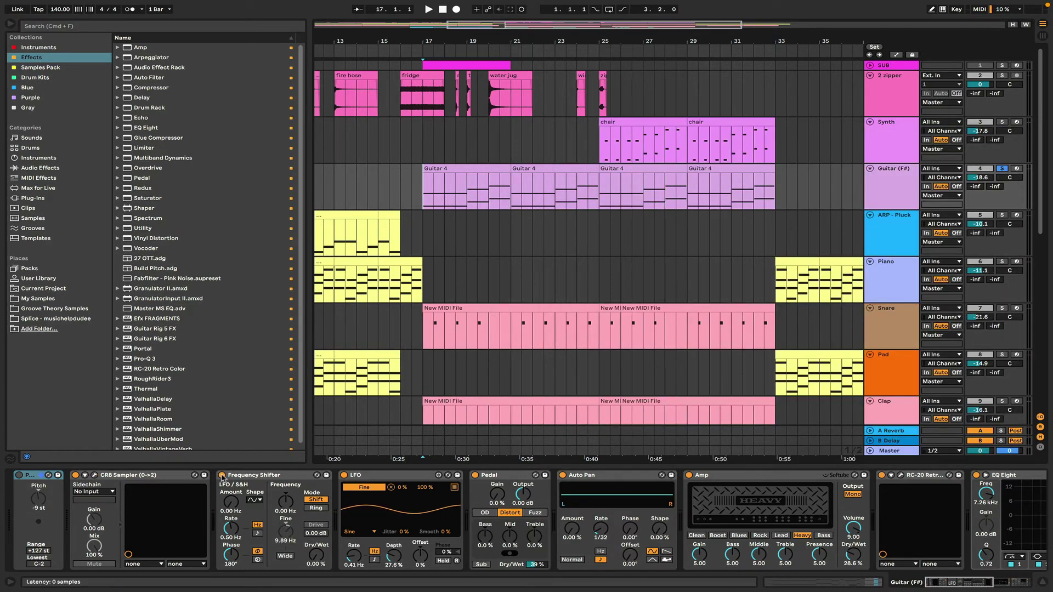
left_click(222, 476)
key("space")
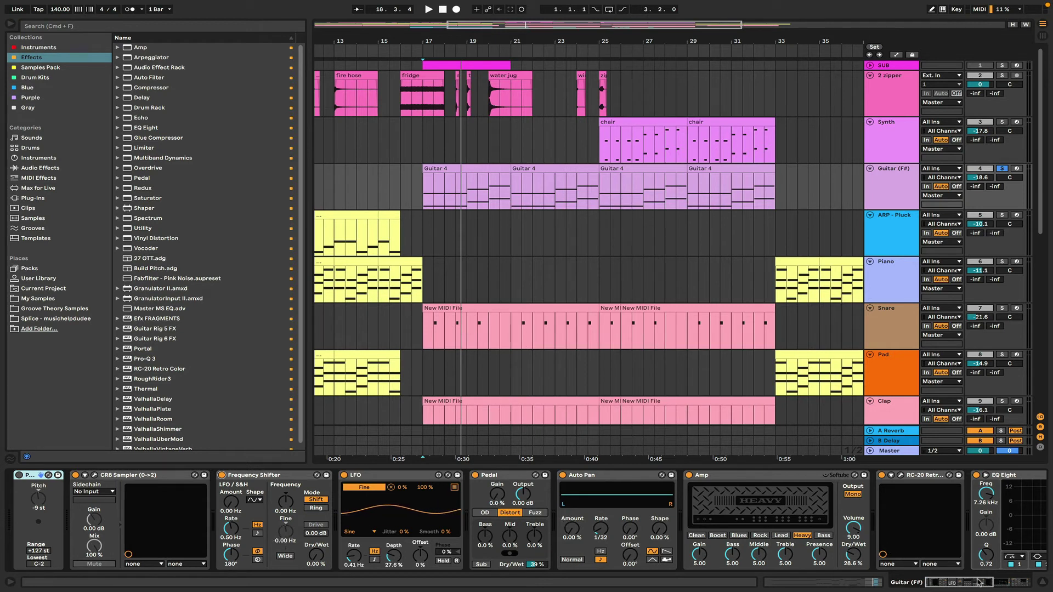
- Examine the rest of the Guitar track's device chain, opening and closing the RC-20 Retro Color window
scroll(977, 582, "right", 5)
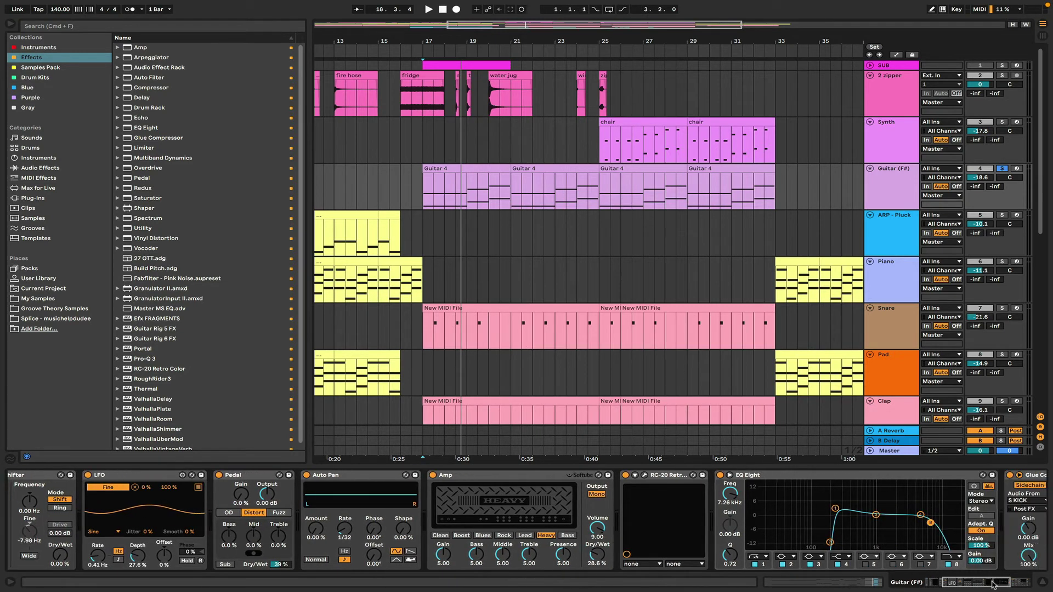
scroll(993, 585, "right", 5)
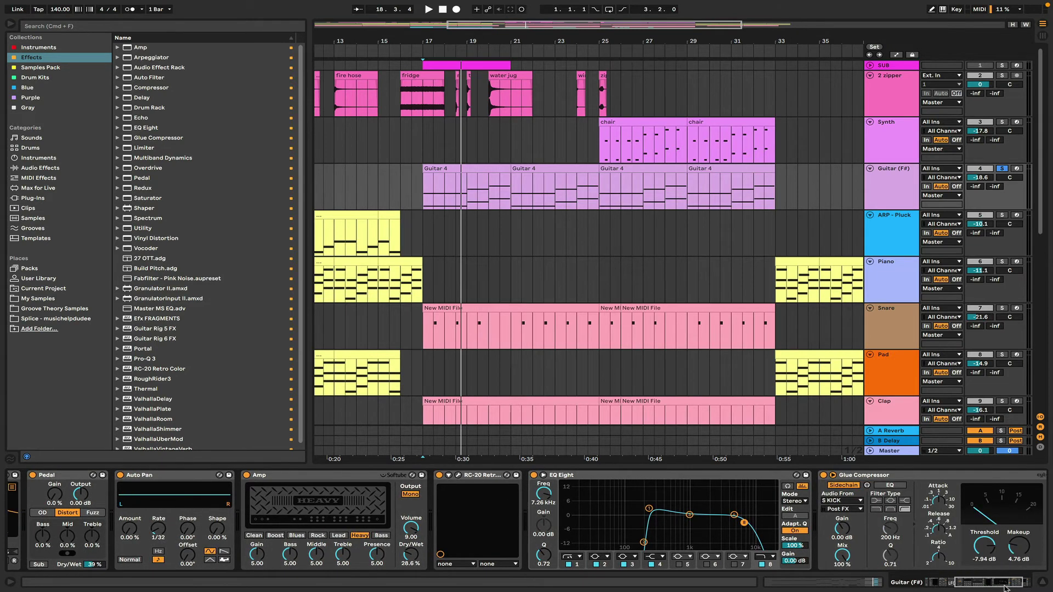
scroll(1011, 589, "right", 1)
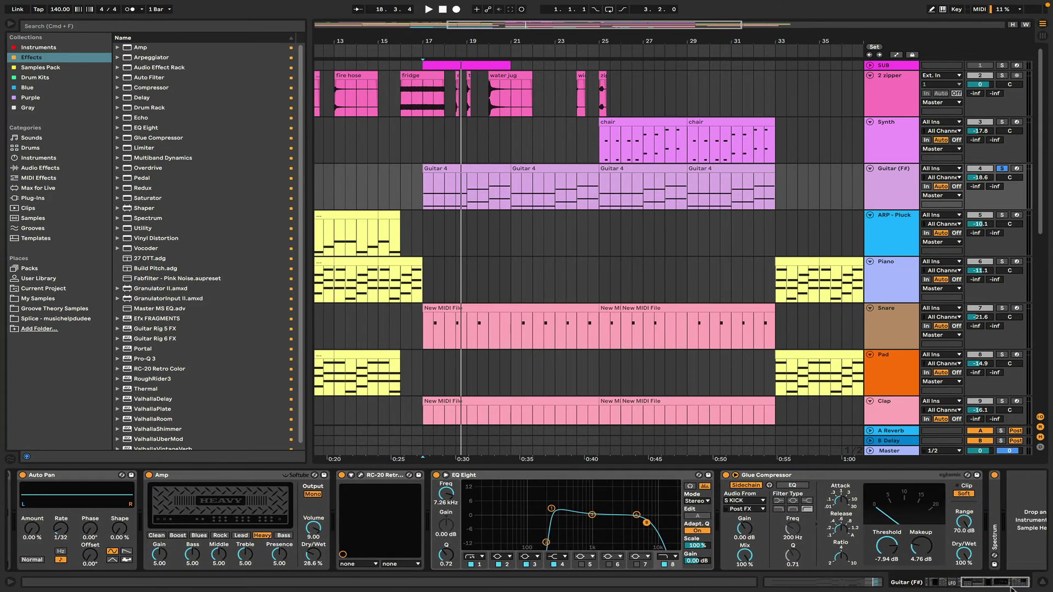
left_click(361, 475)
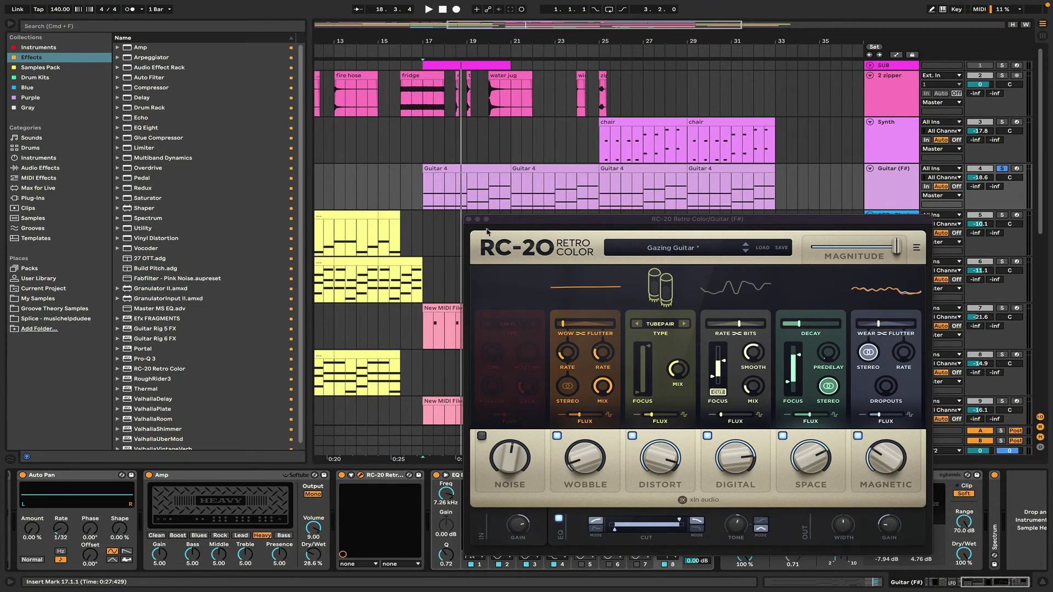
left_click(468, 220)
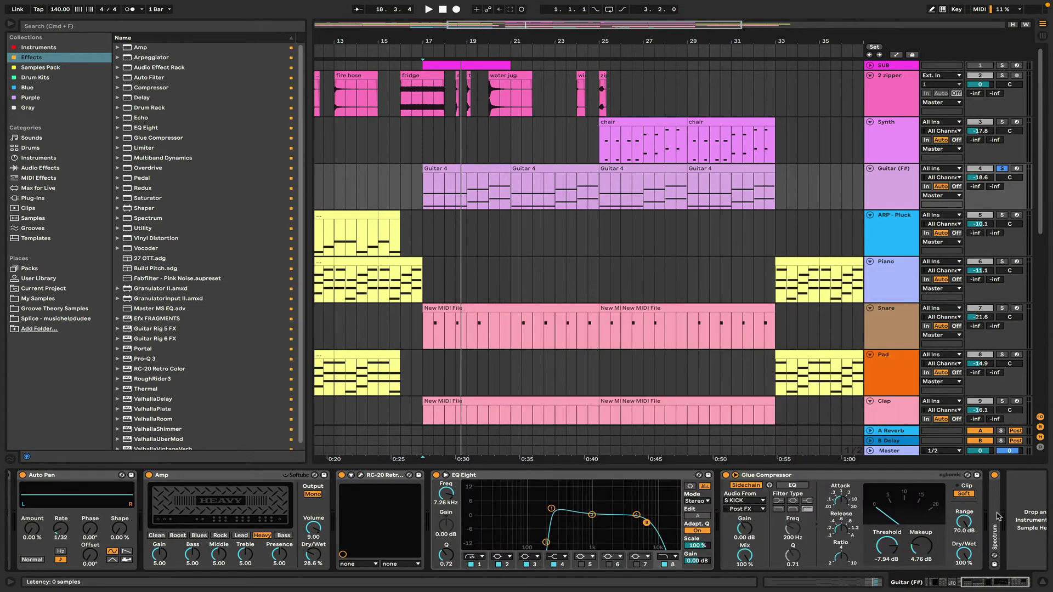
scroll(998, 517, "right", 1)
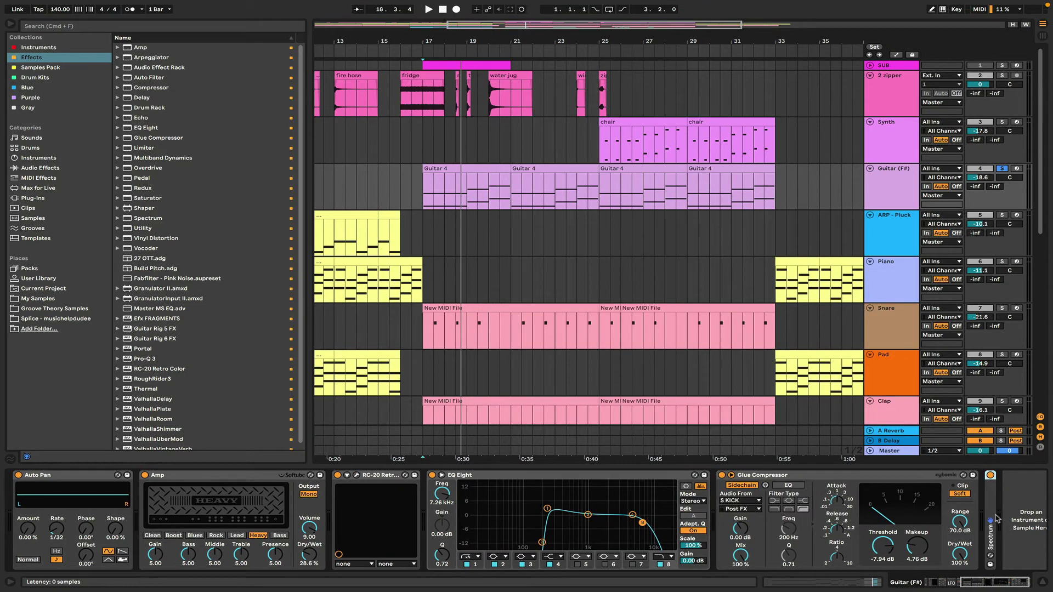
- Hide the device chain, play the backstage rattle sample from bar 3 with the 2 zipper track soloed, and stop playback
left_click(1043, 582)
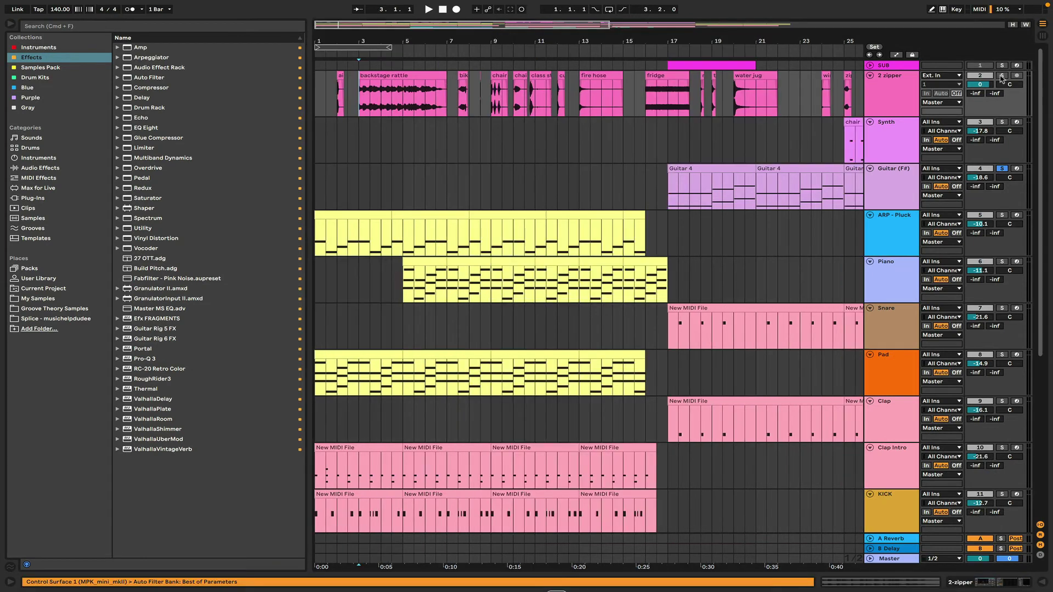
left_click(1002, 76)
key("space")
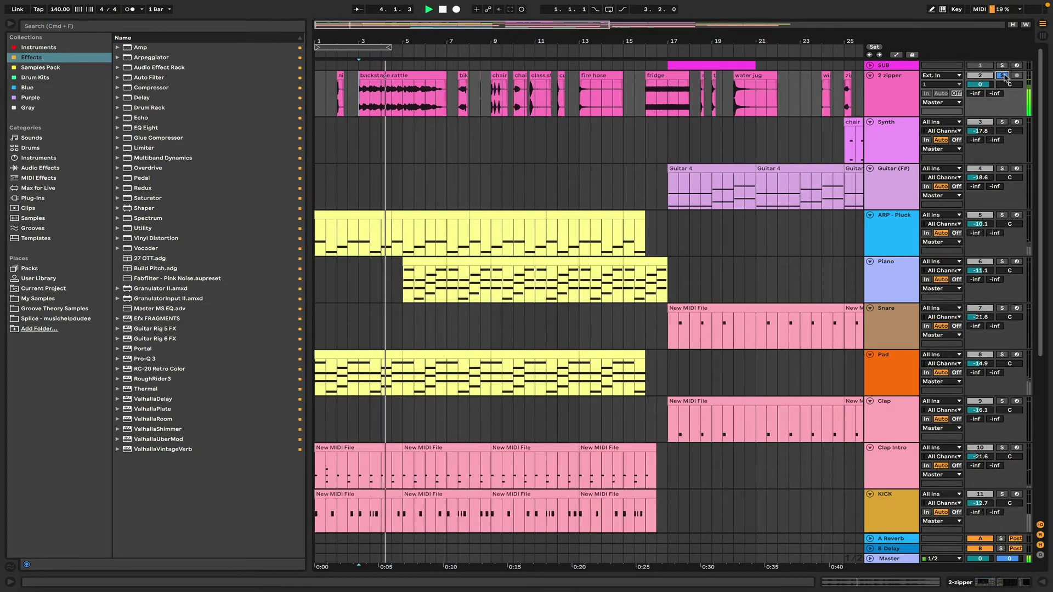
key("space")
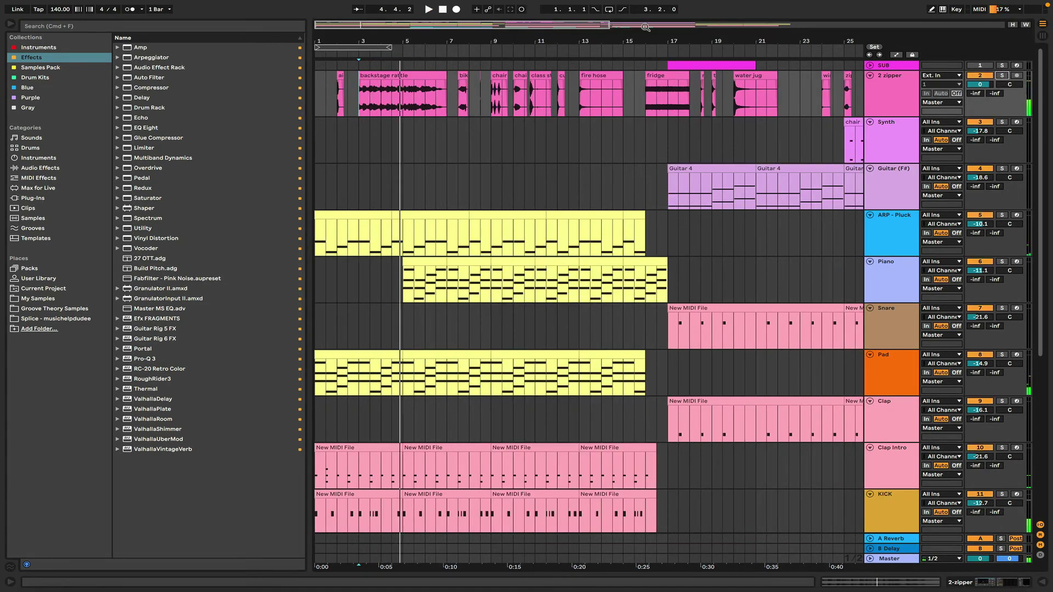
mouse_move(570, 26)
left_mouse_down()
mouse_move(693, 26)
mouse_move(568, 27)
left_mouse_up()
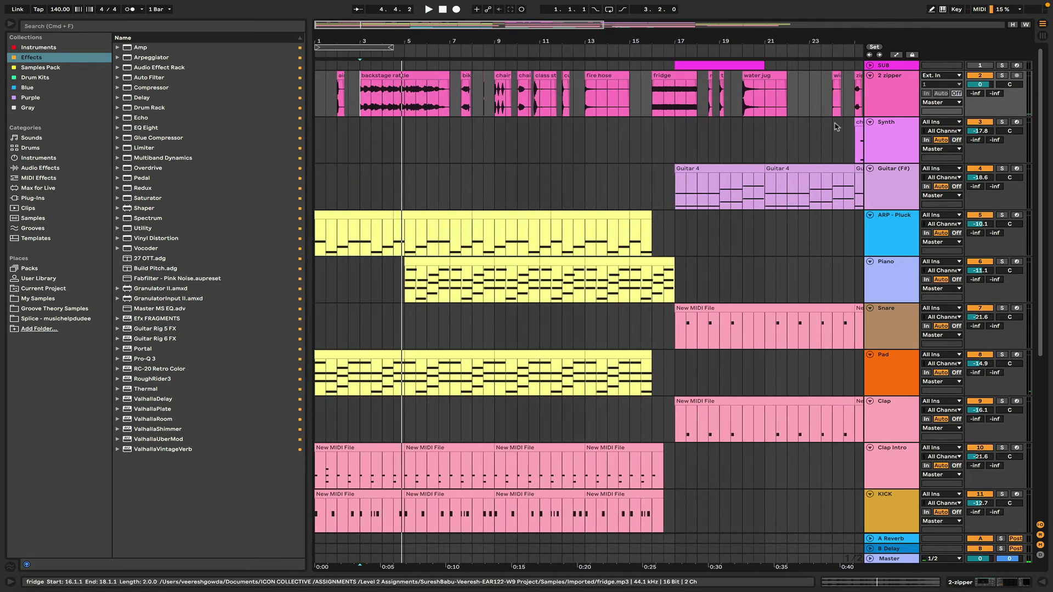
- Show the Guitar track's devices, open its CR8 Sampler, and play the guitar part from bar 17
double_click(910, 189)
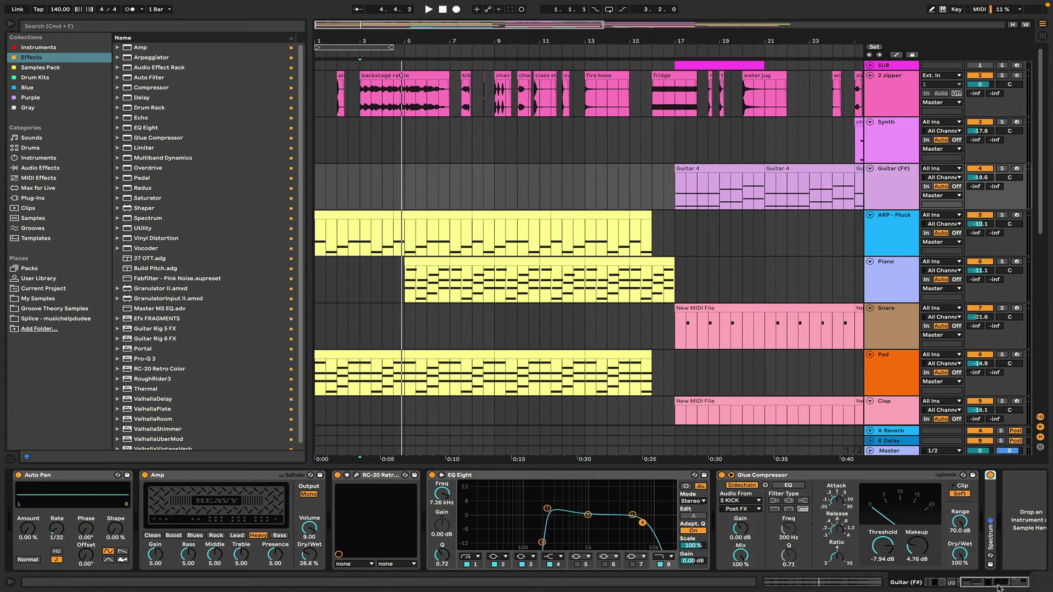
left_click_drag(981, 584, 608, 582)
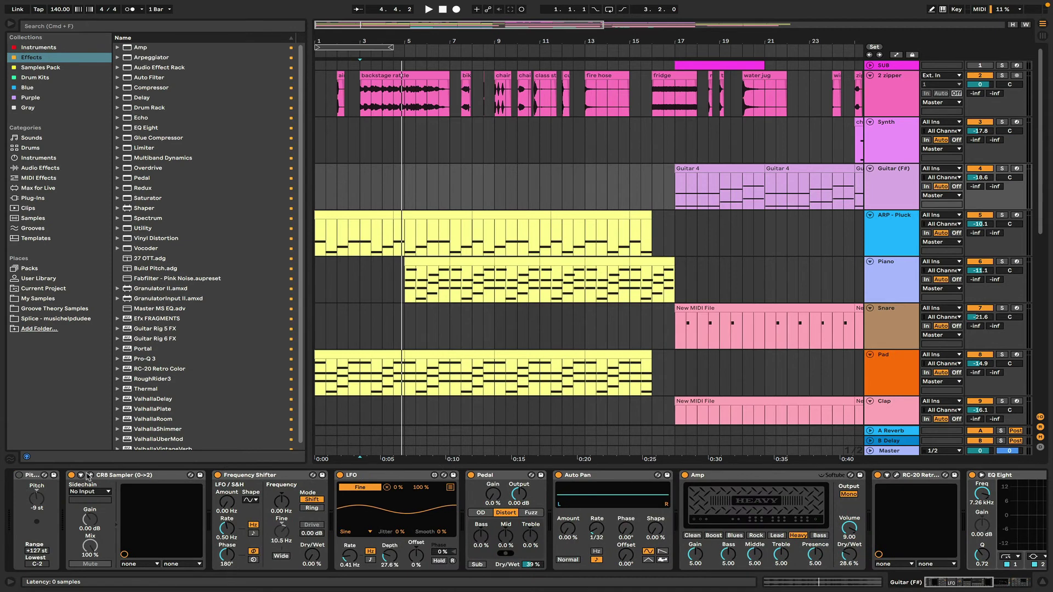
left_click(89, 474)
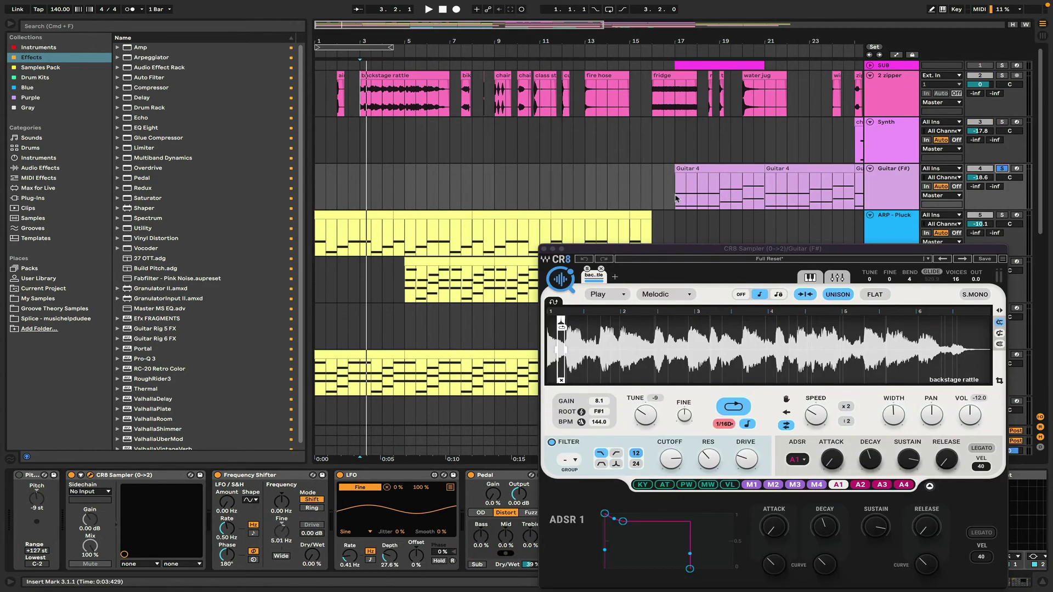
left_click(677, 198)
key("space")
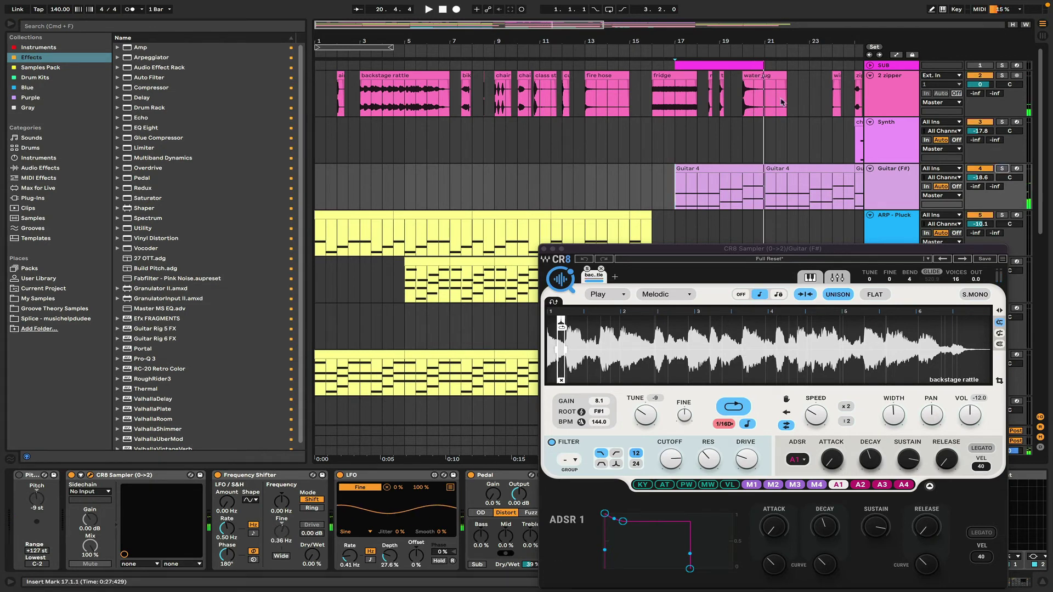
- Solo the Synth track, play its chair clip from bar 25, and stop playback
scroll(562, 110, "right", 10)
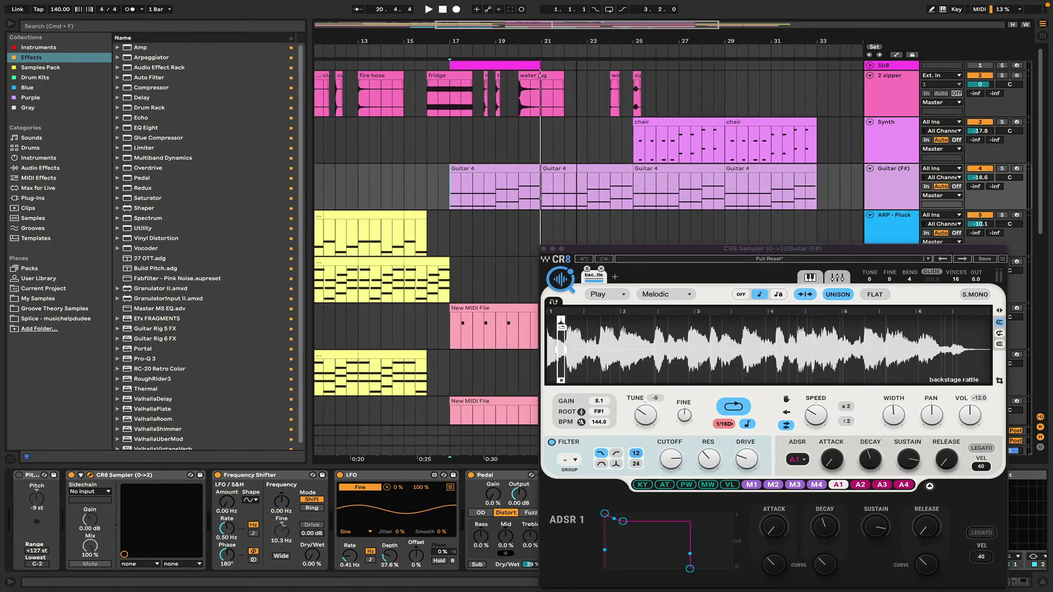
left_click(568, 160)
key("space")
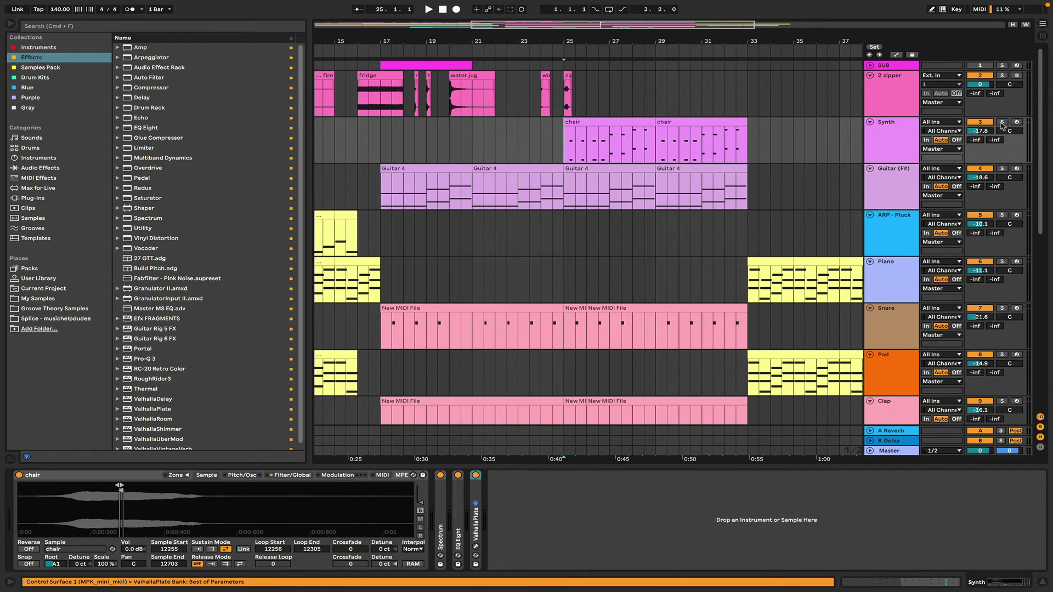
left_click(1001, 121)
key("space")
left_click(882, 137)
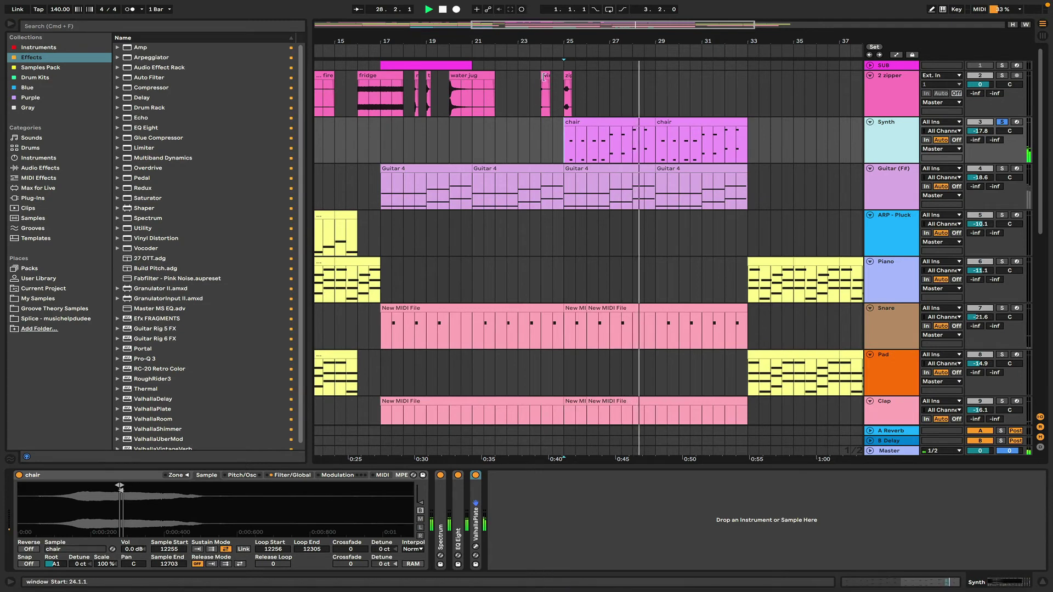
key("space")
- Solo the 2 zipper track, play the source chair recording at bar 10, and stop playback
left_click_drag(628, 26, 470, 26)
left_click(522, 96)
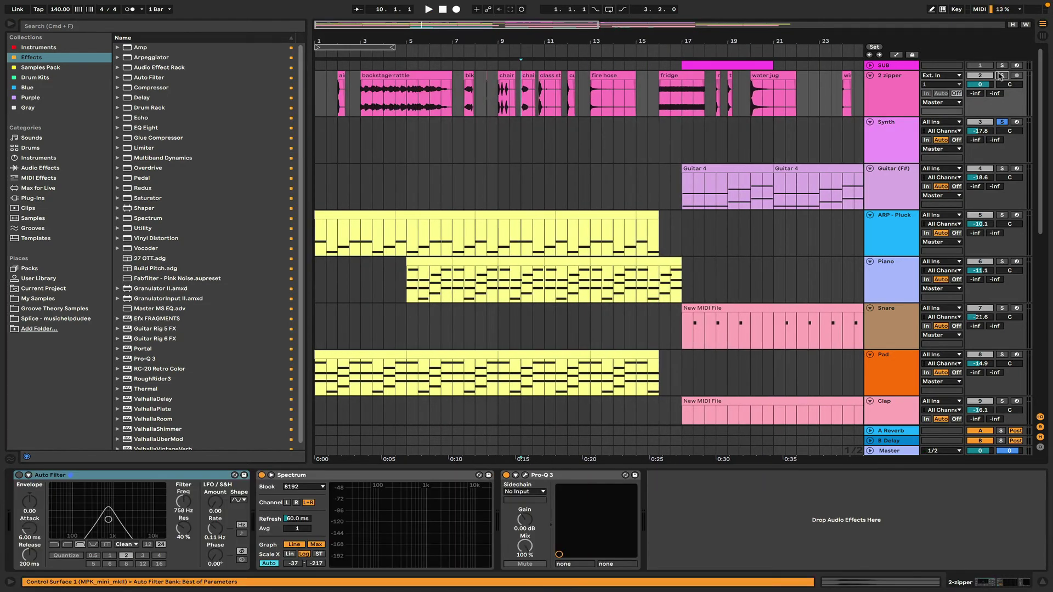
left_click(1000, 76)
key("space")
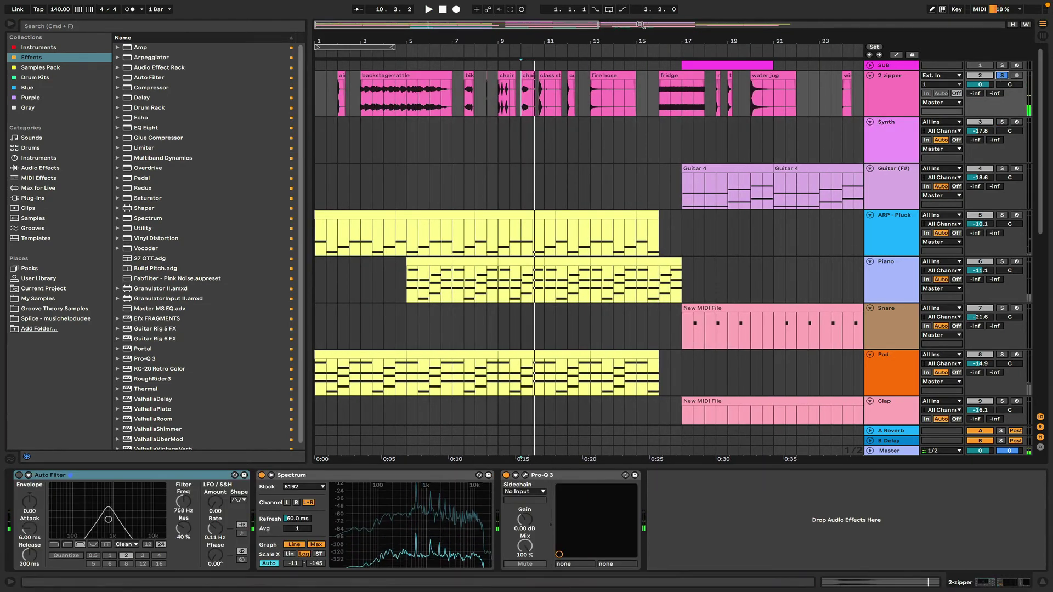
left_click_drag(462, 25, 598, 26)
key("space")
- View the notes of the Synth's chair clip at bar 25 and the Guitar 4 clip at bar 17, and close the note editor
left_click(604, 153)
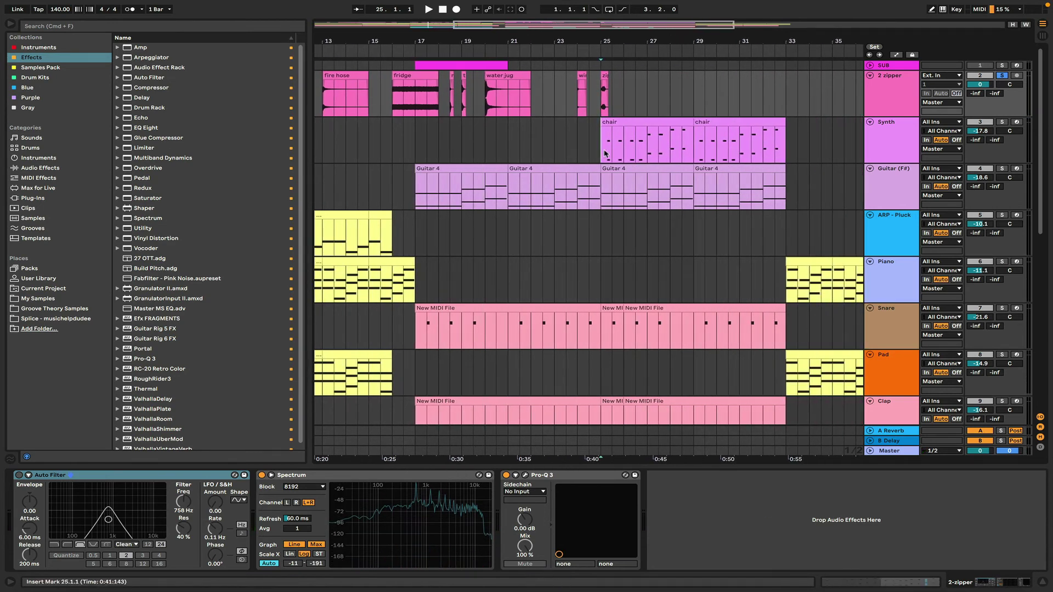
double_click(683, 123)
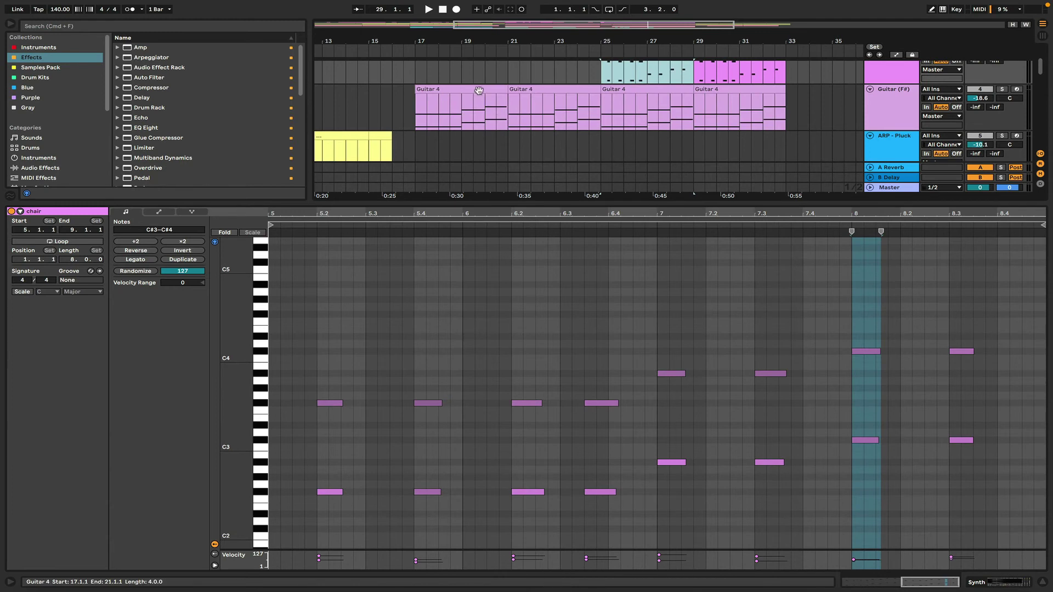
left_click(480, 90)
left_click(544, 248)
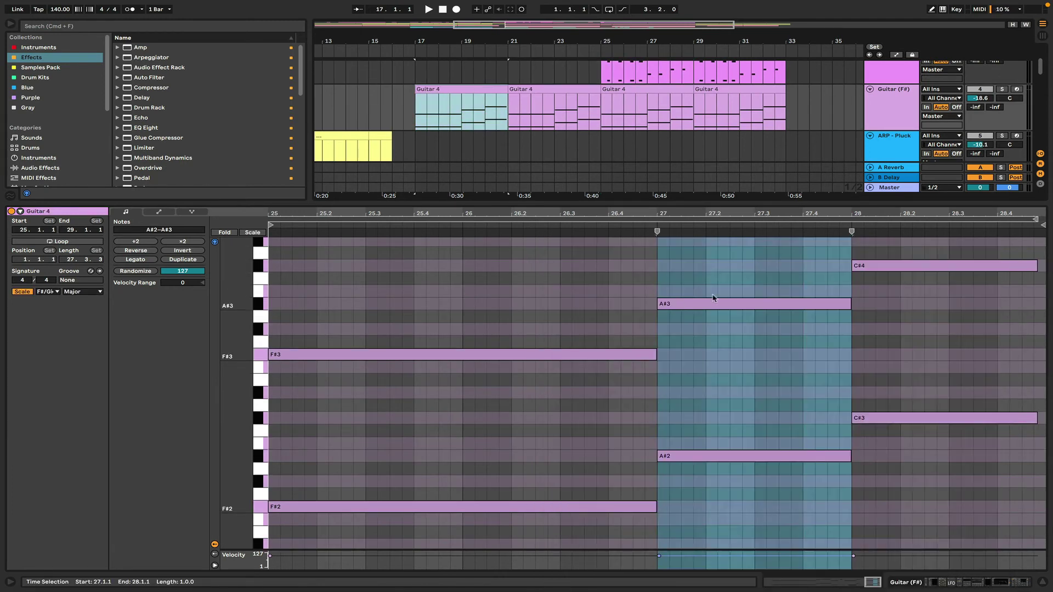
left_click(1042, 582)
- Show the Synth track's device chain and play its chair clip soloed from bar 25
left_click(875, 165)
left_click(891, 125)
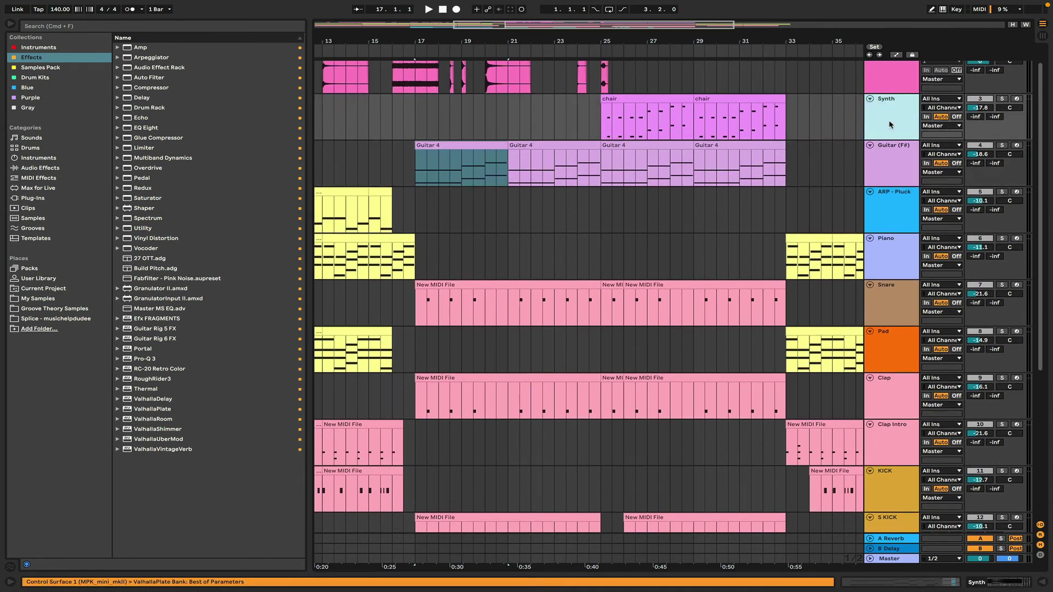
double_click(879, 122)
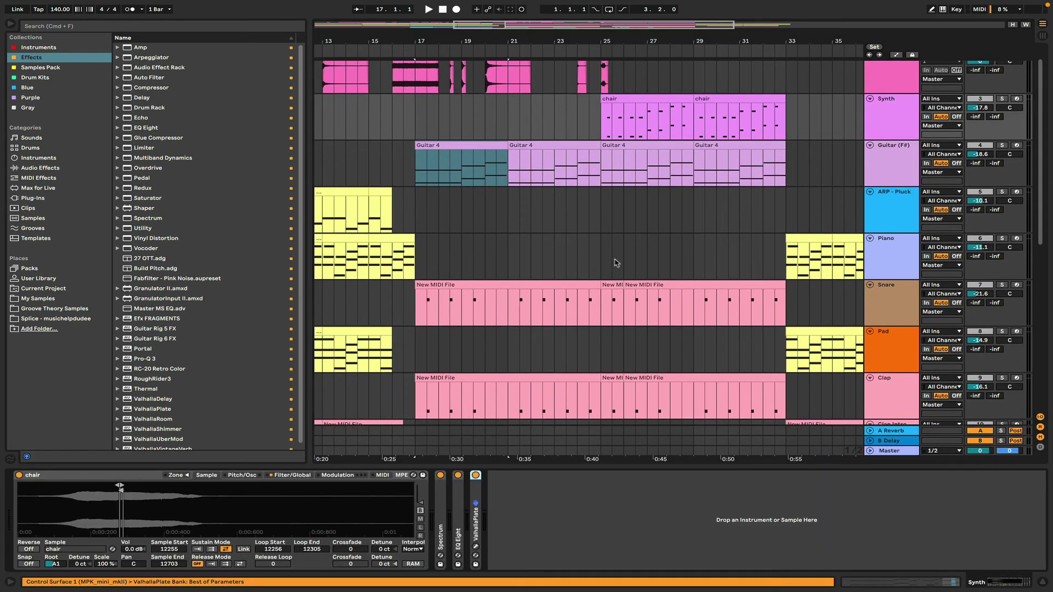
left_click(600, 127)
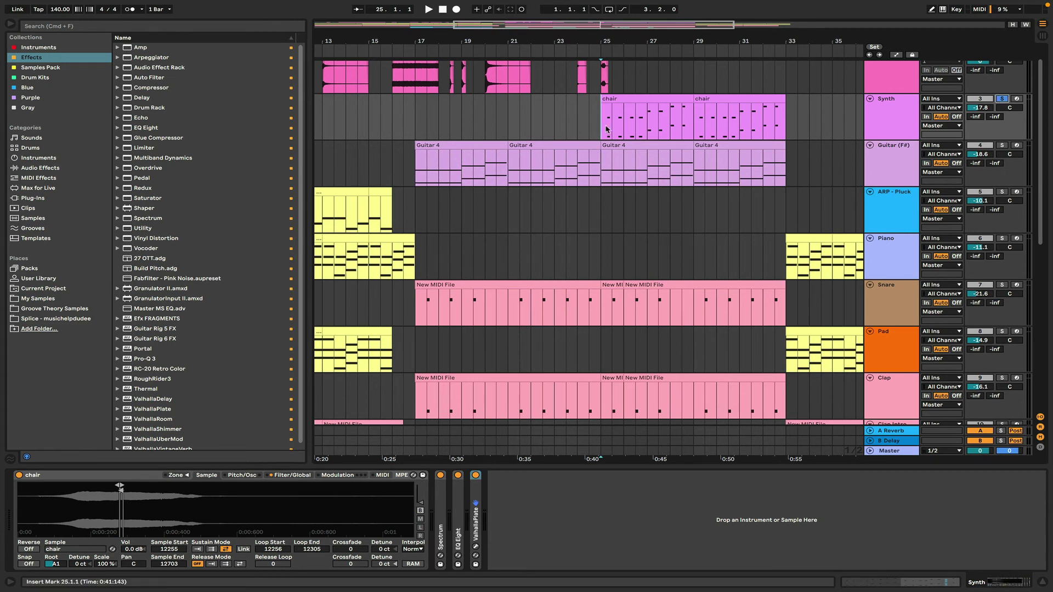
key("space")
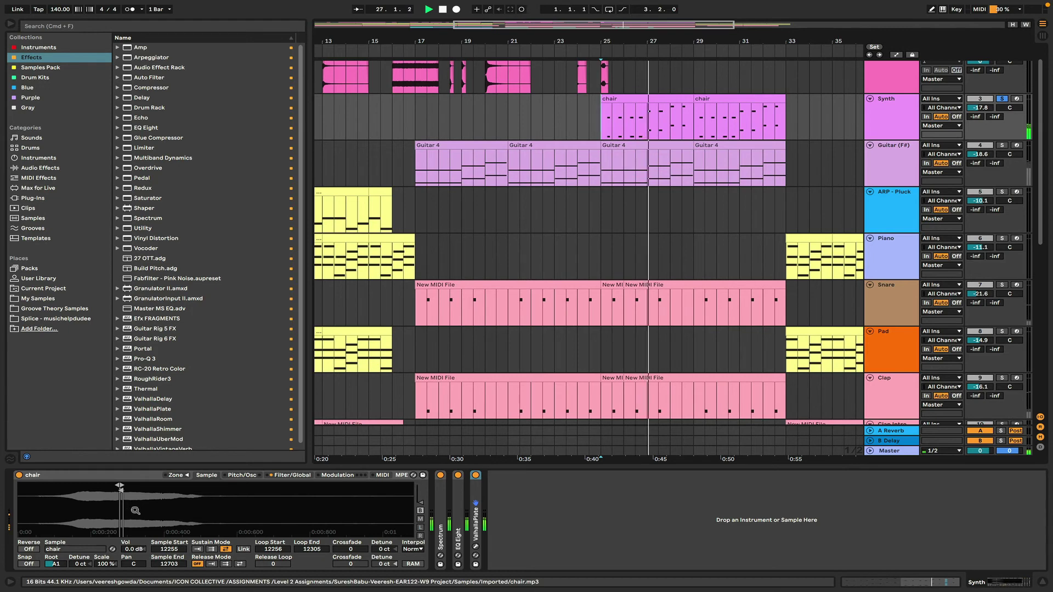
- Show the chair sampler's filter and global settings, and expand the Synth track's Spectrum and EQ Eight devices
left_click(293, 475)
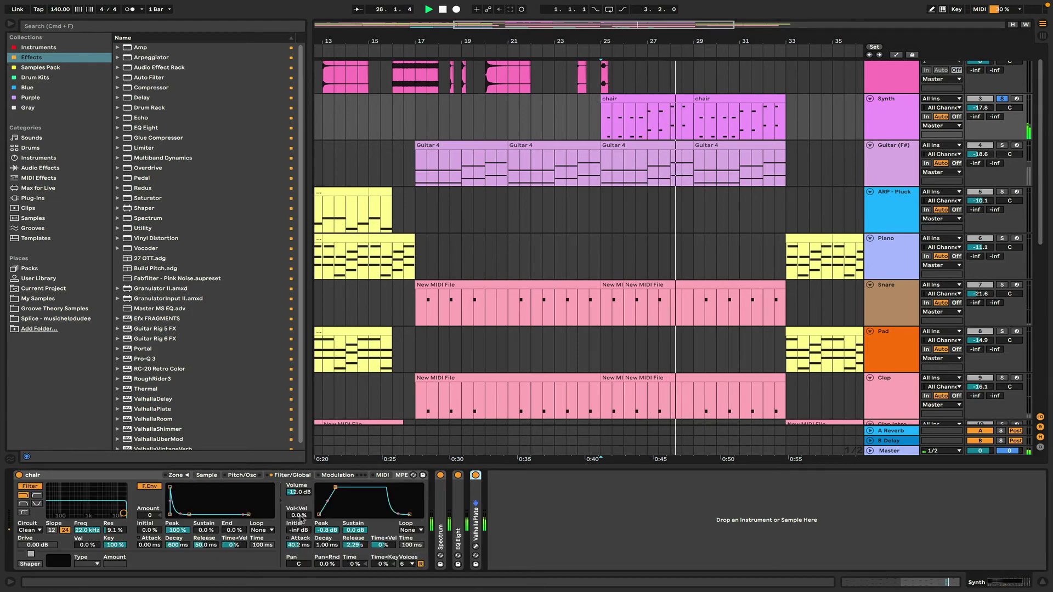
double_click(439, 517)
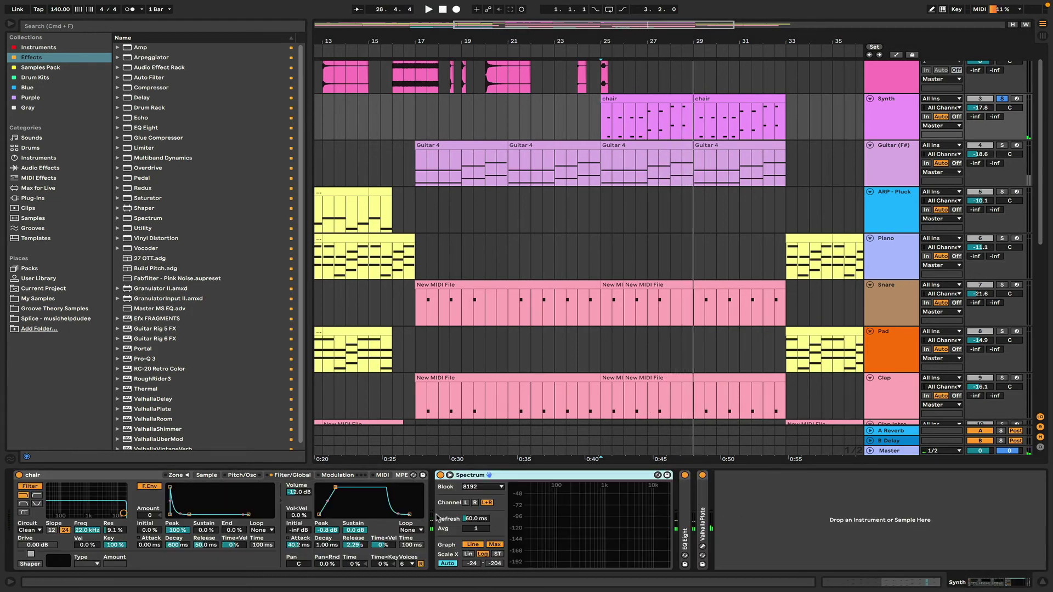
double_click(686, 513)
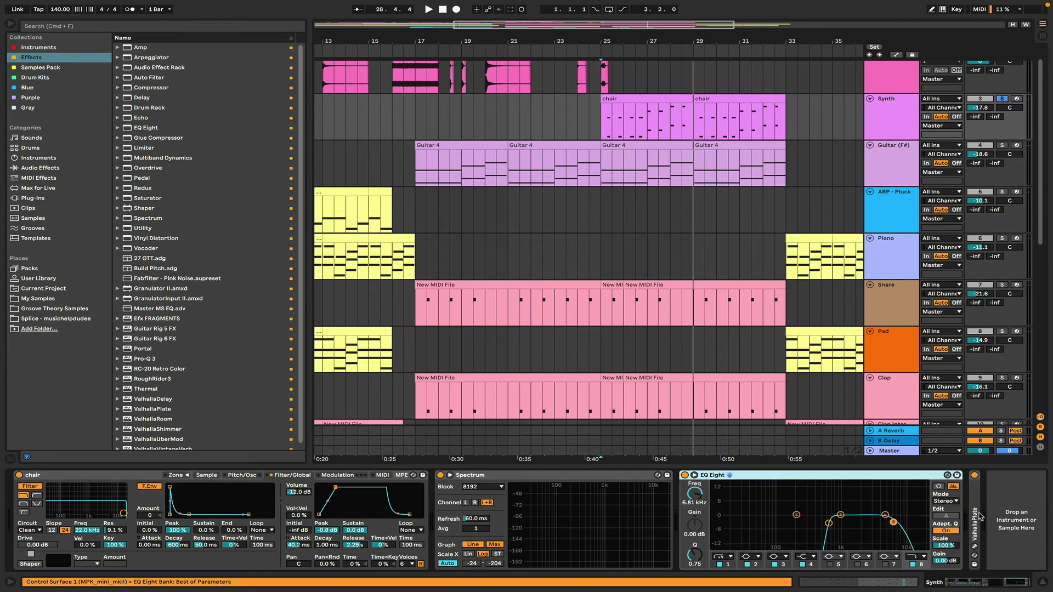
- Collapse the Spectrum and expand ValhallaPlate in the Synth track's device chain, and play the soloed chair clip from bar 25
double_click(573, 475)
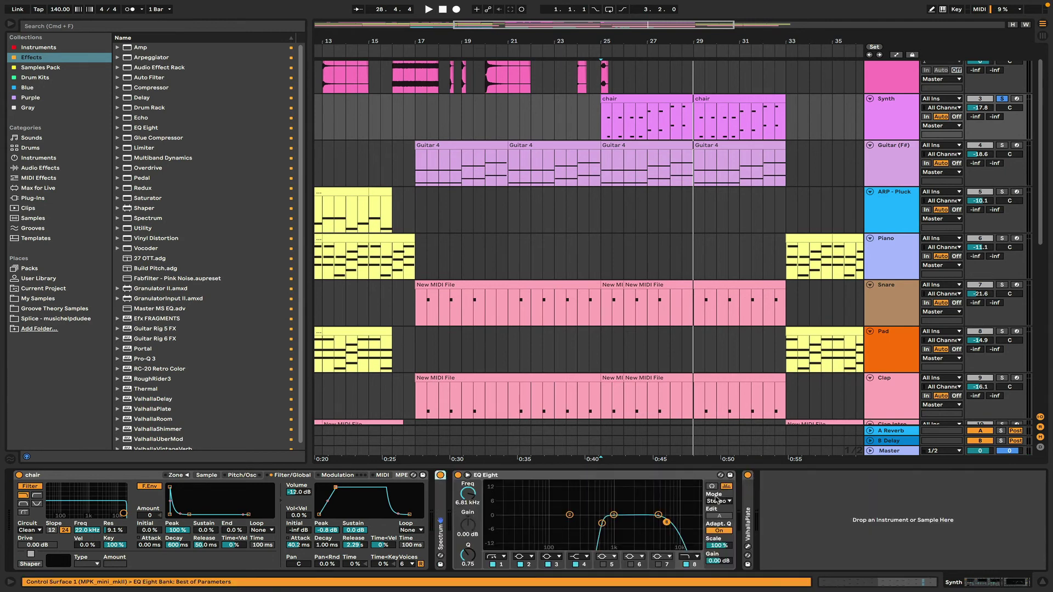
double_click(748, 518)
key("space")
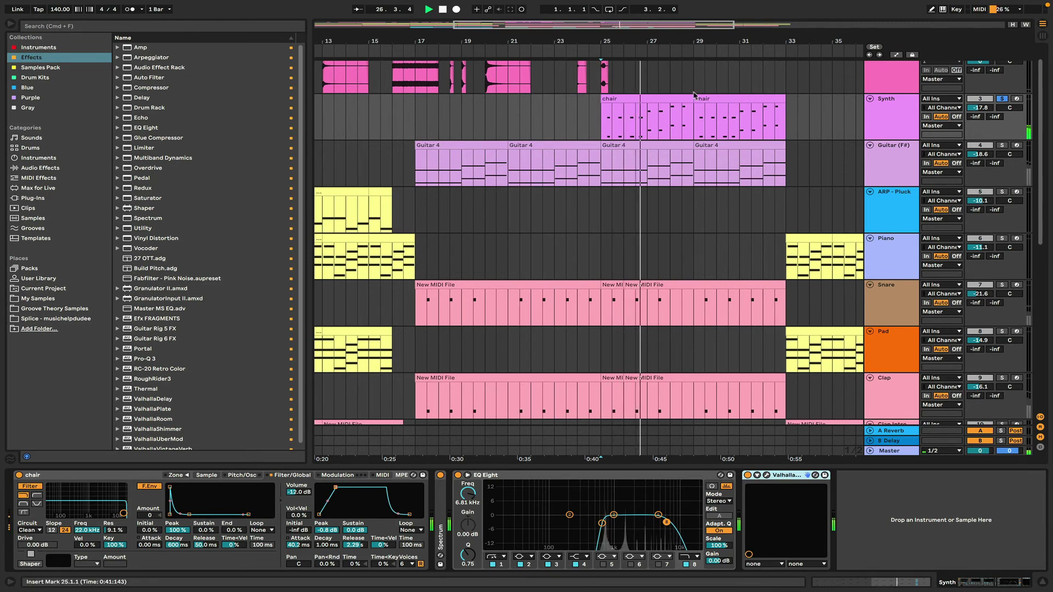
- View the notes of the Synth's chair clip at bar 25 during playback, then stop playback and close the note editor
double_click(658, 99)
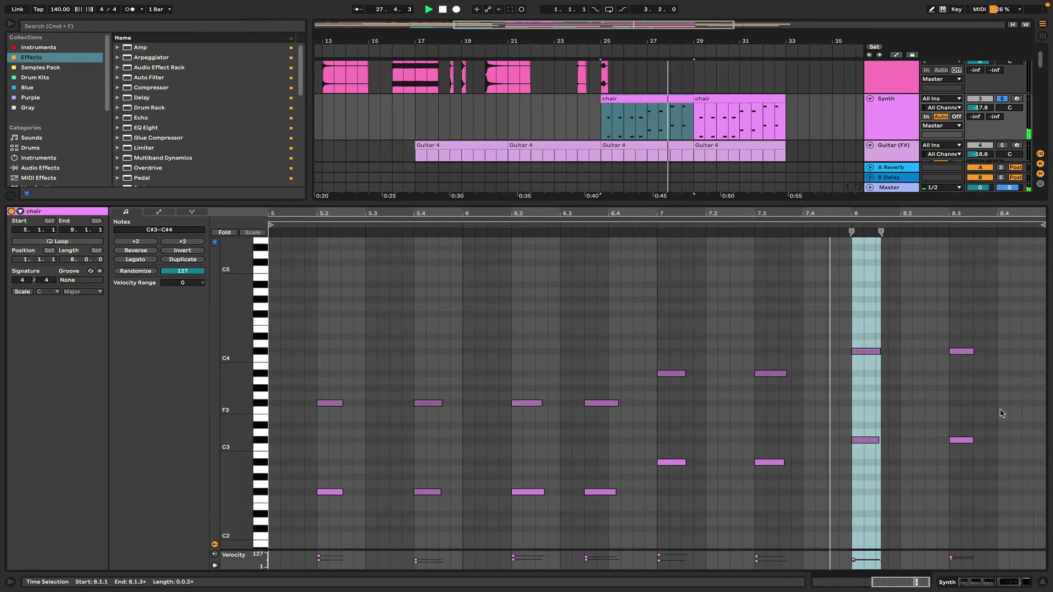
left_click(1002, 413)
key("space")
left_click(1042, 581)
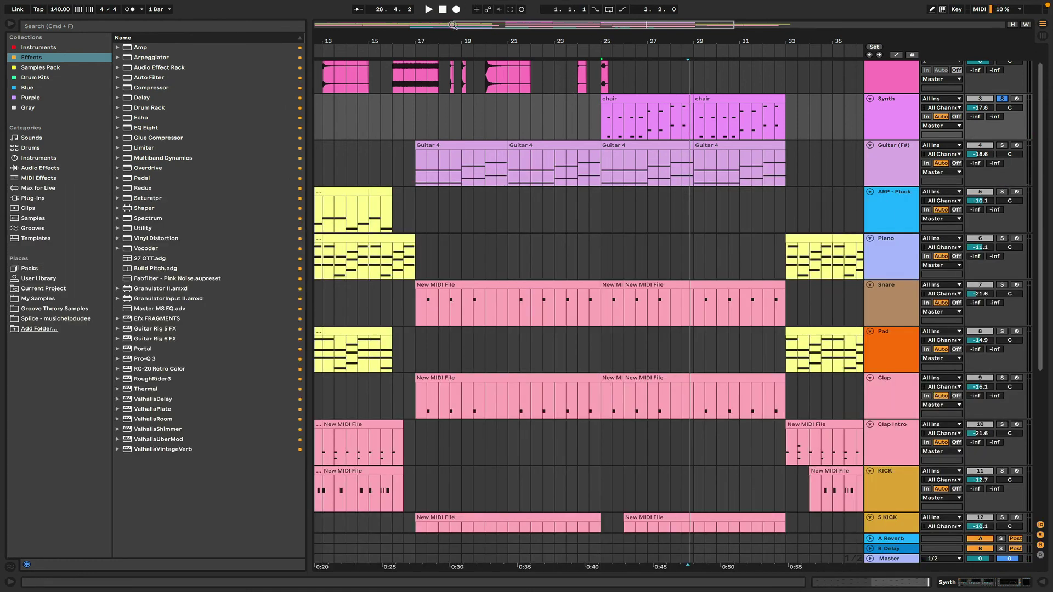
- Play the full arrangement from bar 1 with all tracks audible, looking over the tracks from 2 zipper down to Riser
left_click_drag(454, 24, 155, 6)
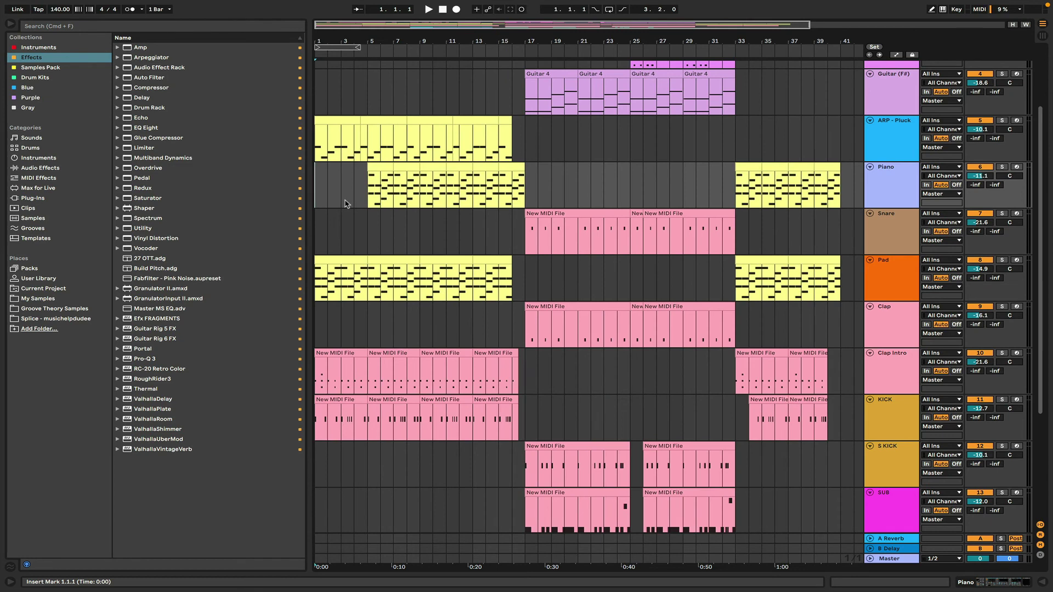
key("space")
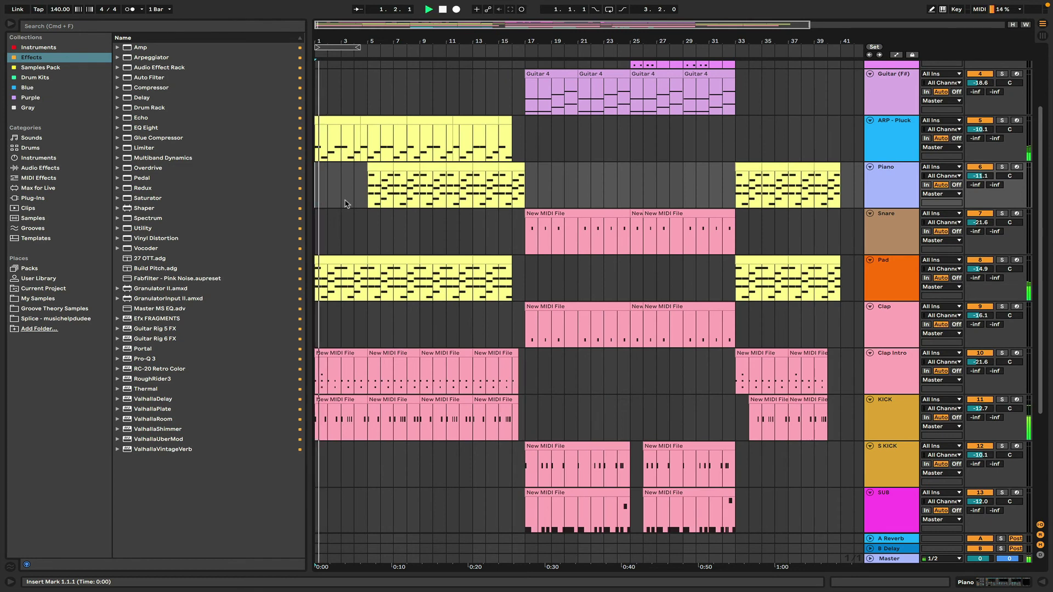
scroll(468, 213, "up", 2)
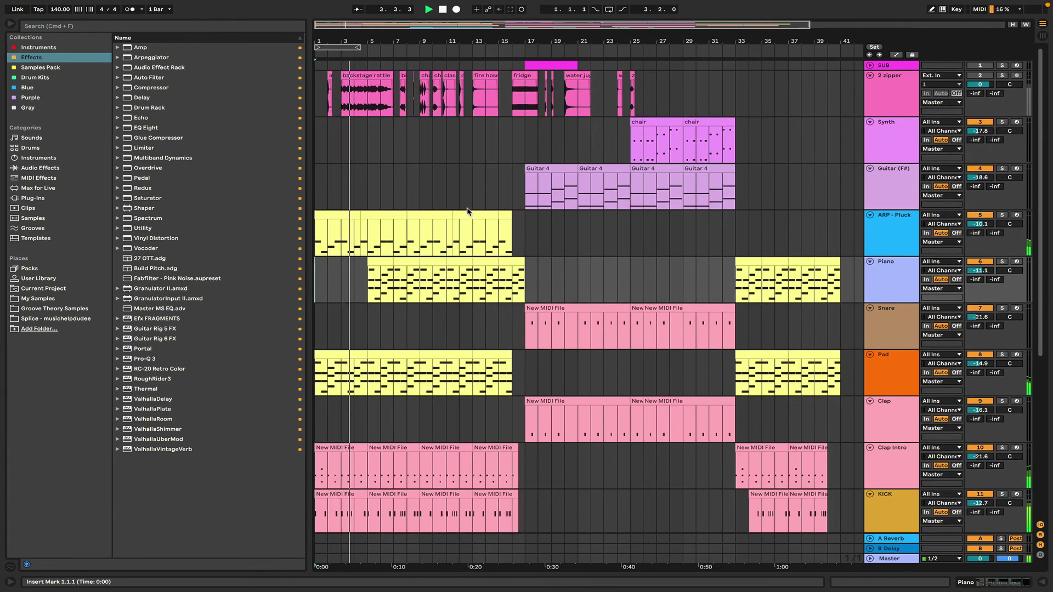
scroll(467, 213, "down", 10)
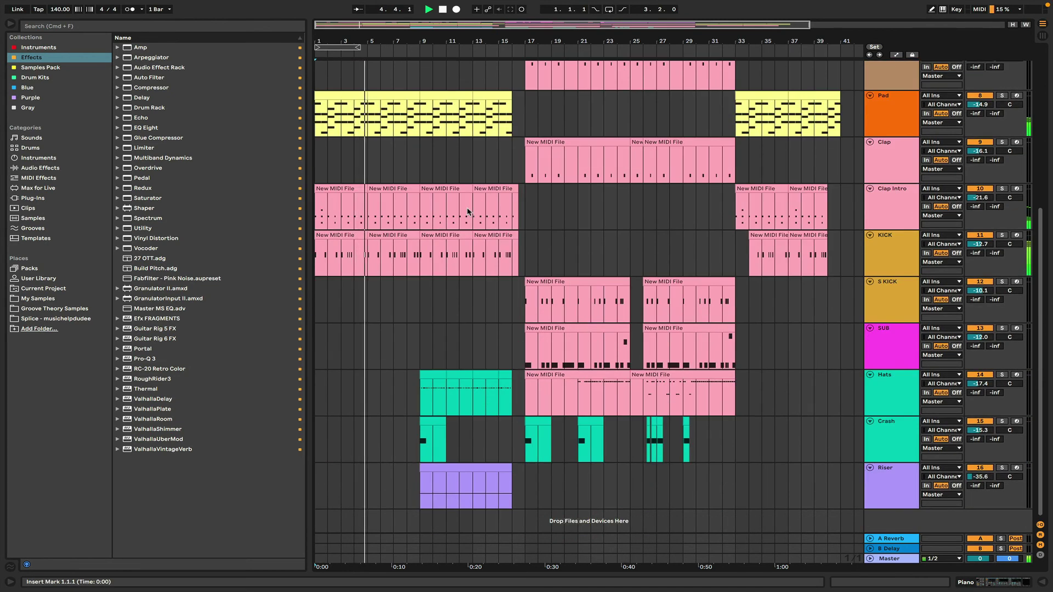
scroll(467, 211, "up", 8)
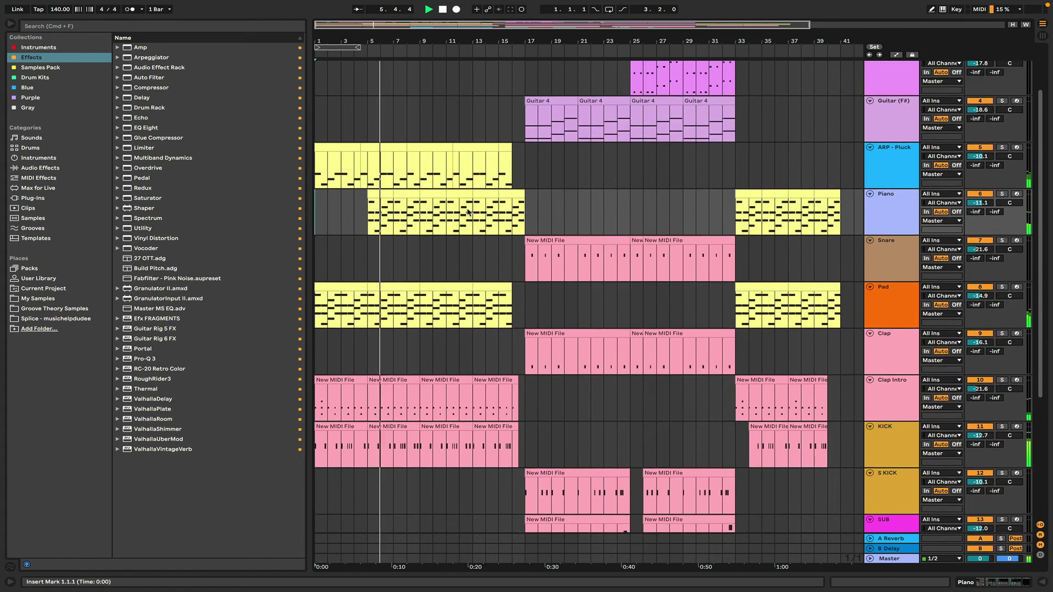
scroll(468, 213, "up", 3)
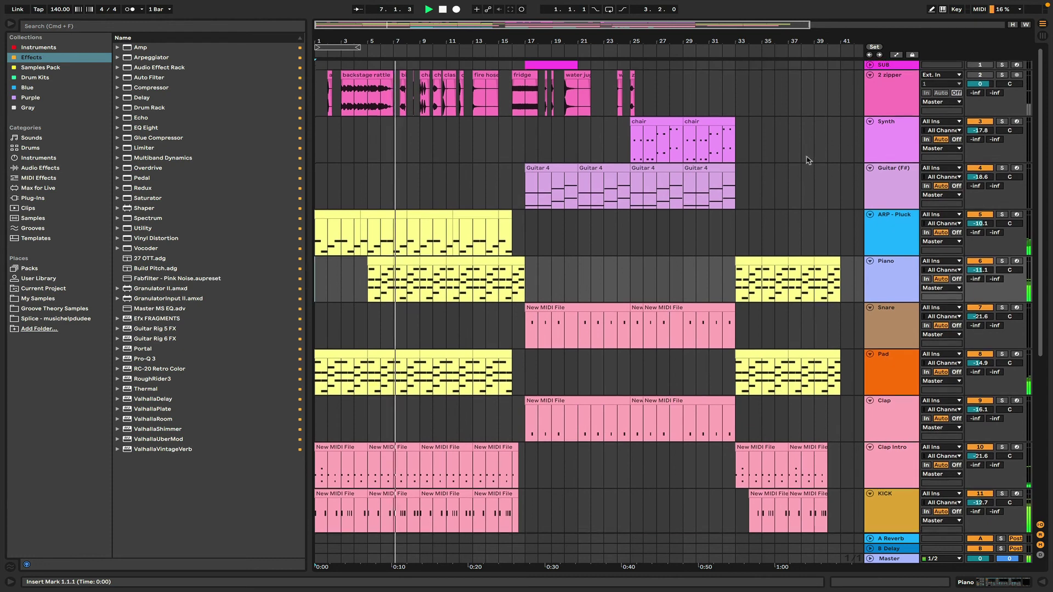
- Select all tracks from 2 zipper to Riser and reduce their height together so the whole arrangement fits on screen
scroll(889, 462, "down", 10)
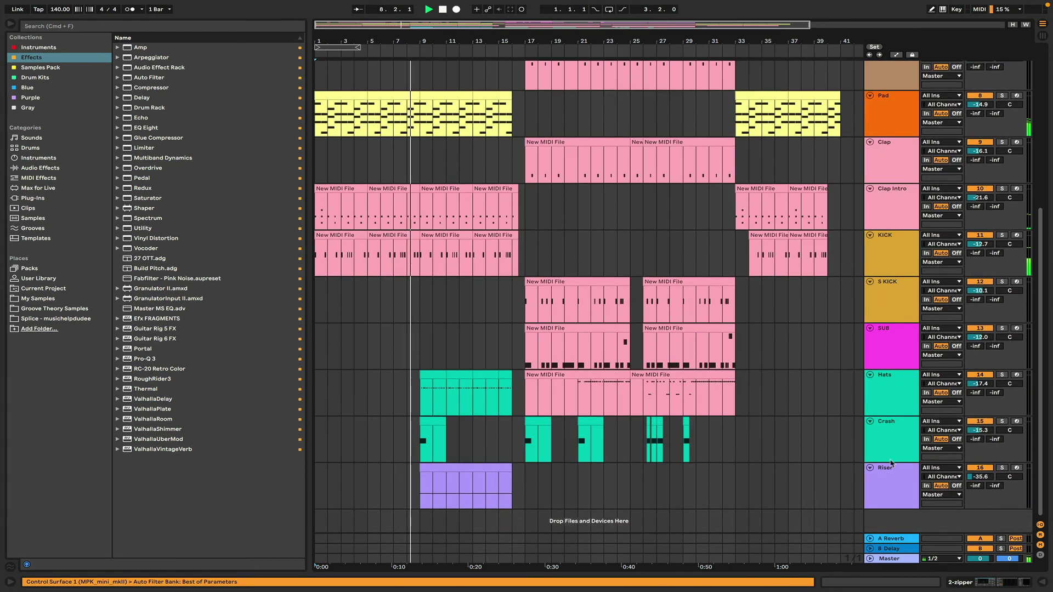
left_click(894, 472, "shift")
scroll(908, 225, "up", 10)
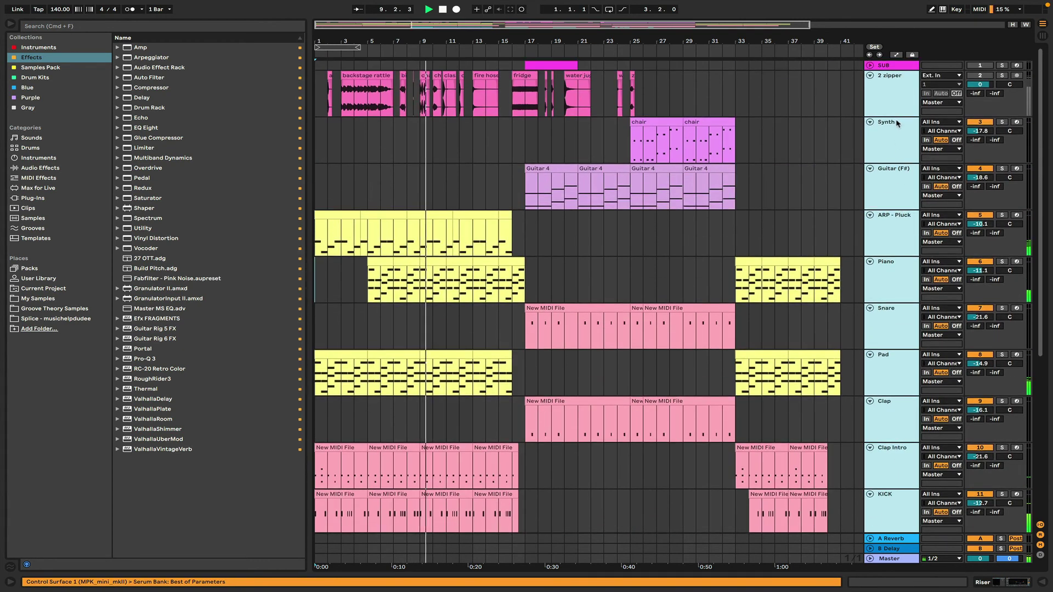
left_click_drag(895, 116, 895, 93)
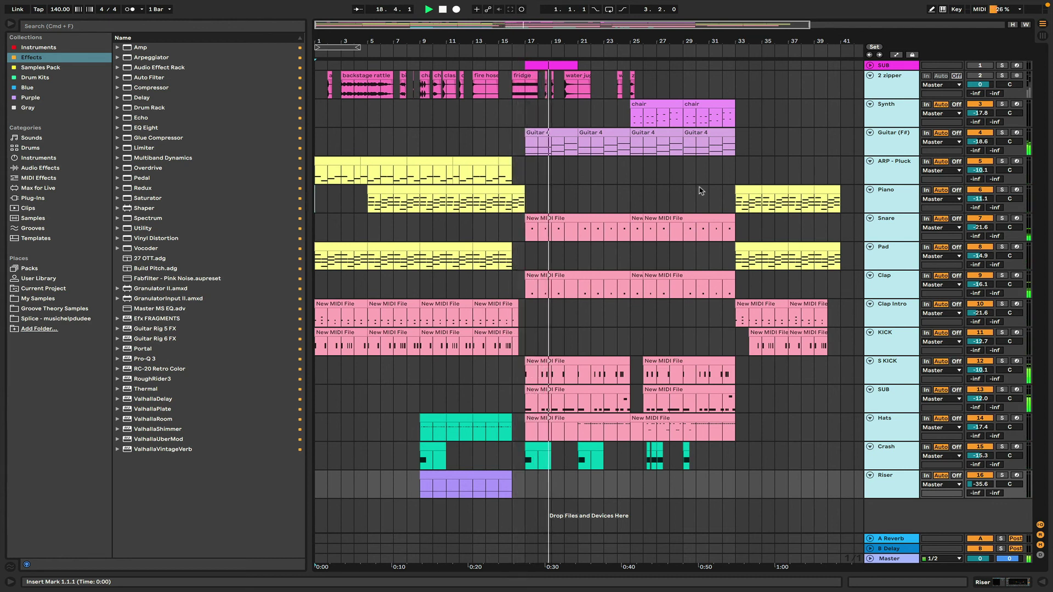
- View the notes of the Guitar 4 clip at bar 21 while the arrangement plays
double_click(614, 133)
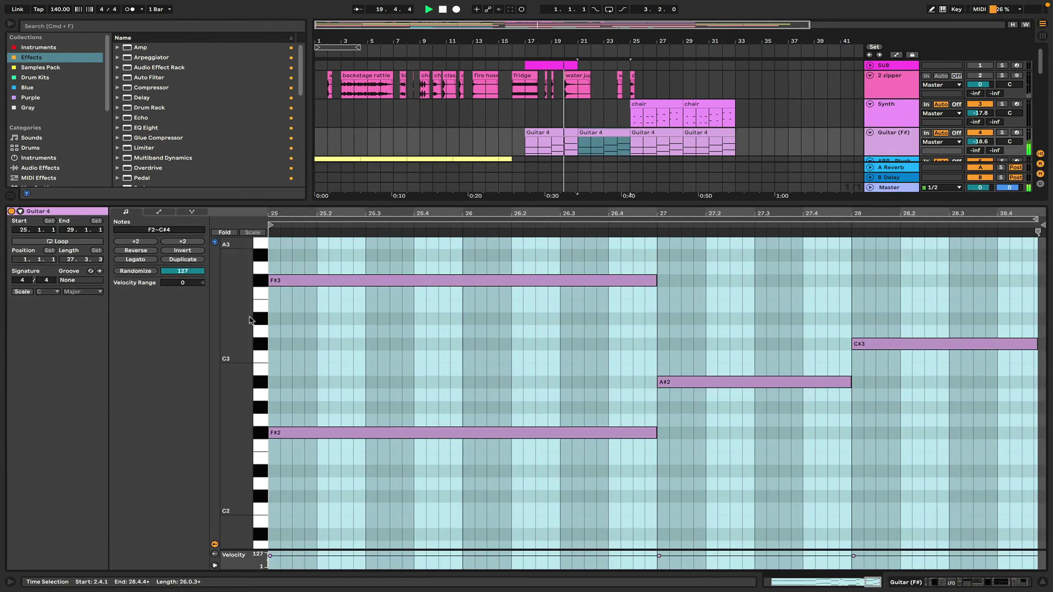
left_click(402, 348)
scroll(560, 347, "up", 3)
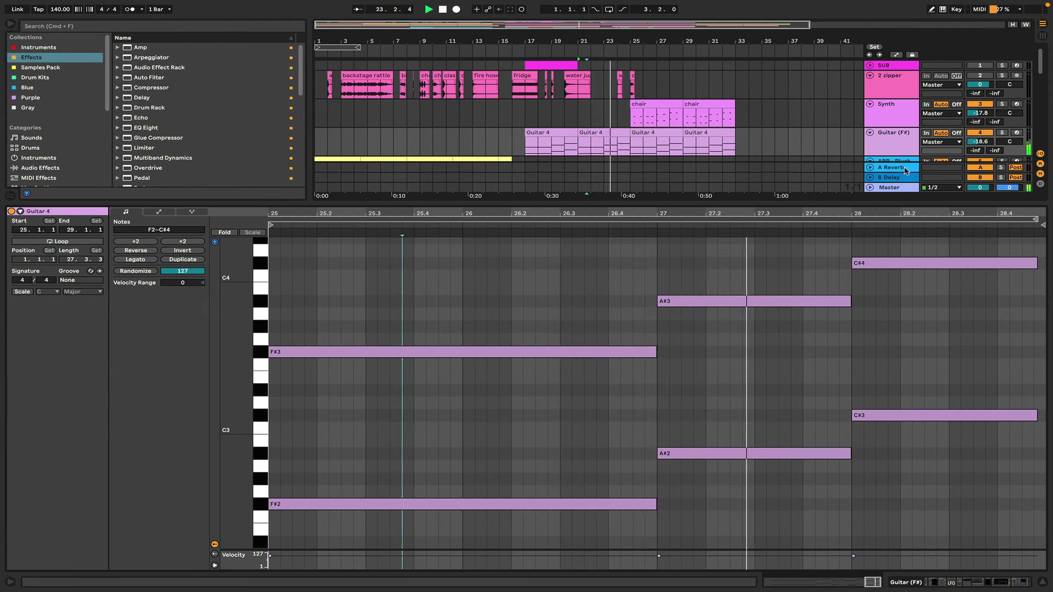
- Show the Guitar (F#) track's device chain during playback, then hide it to return to the full arrangement
key("shift+Tab")
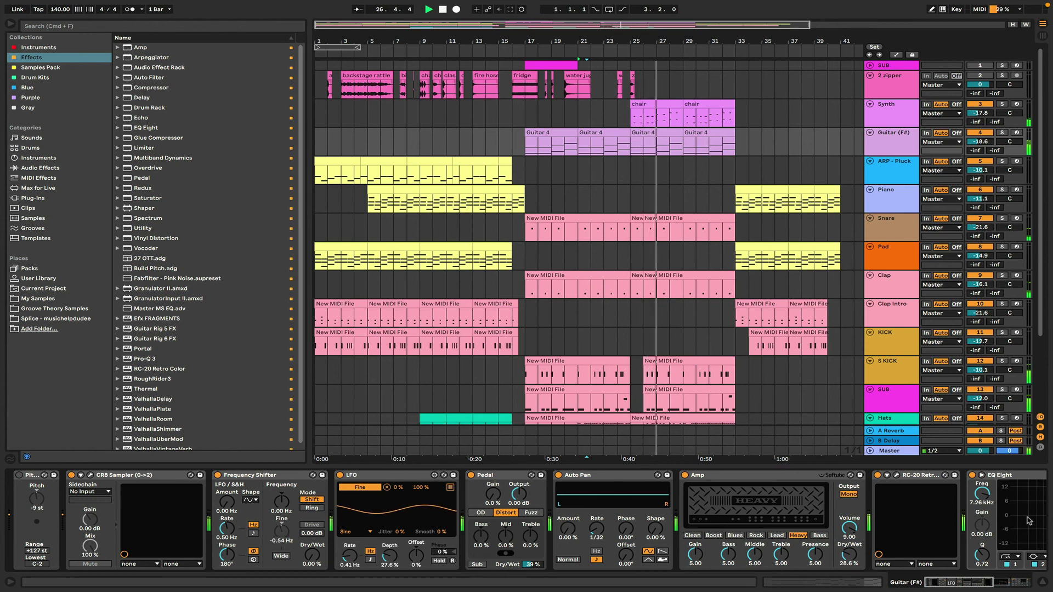
key("super+alt+l")
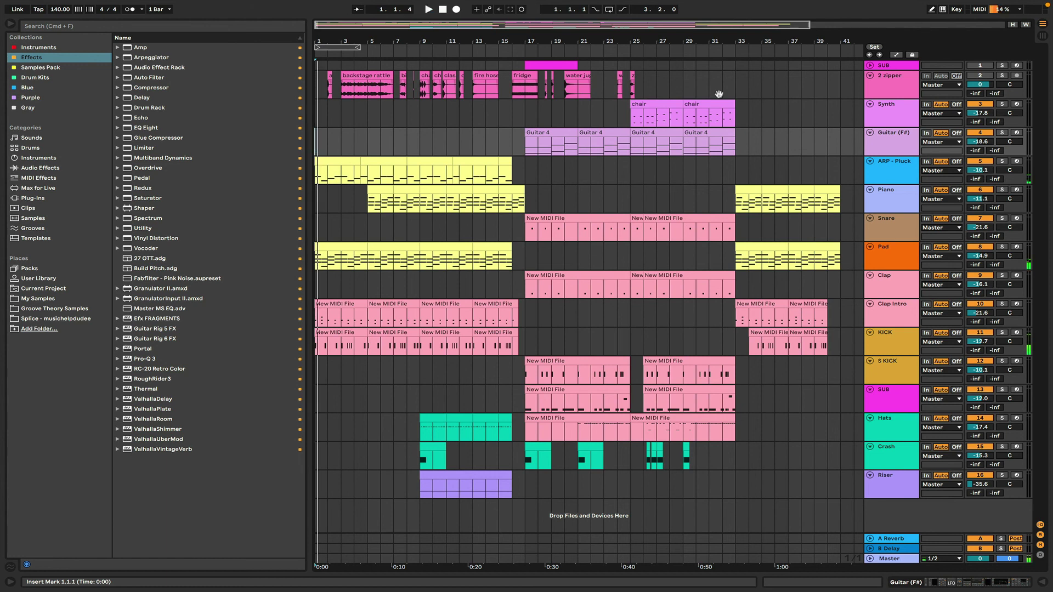
mouse_move(755, 4)
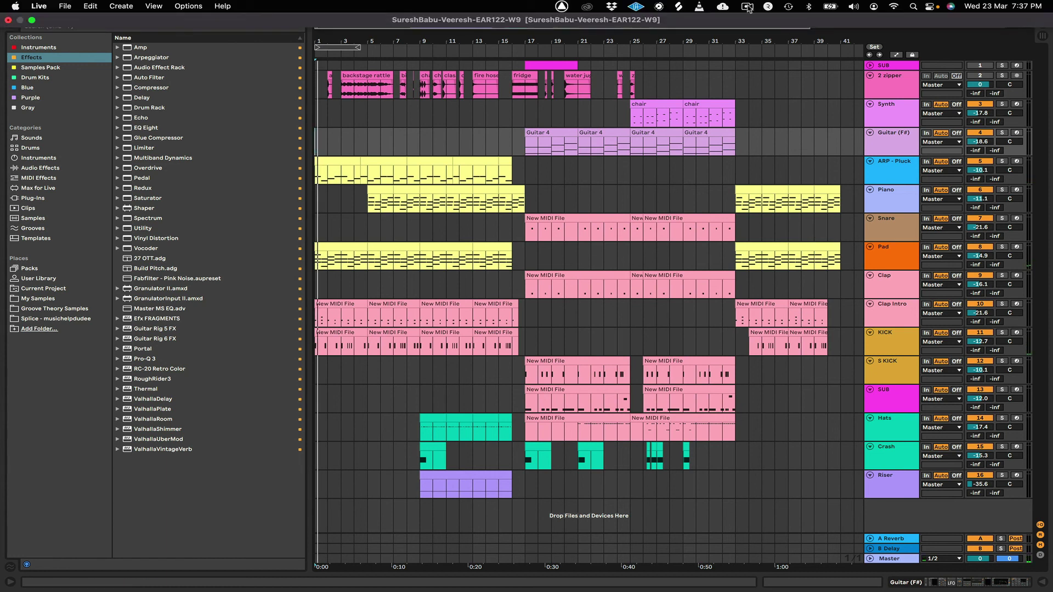